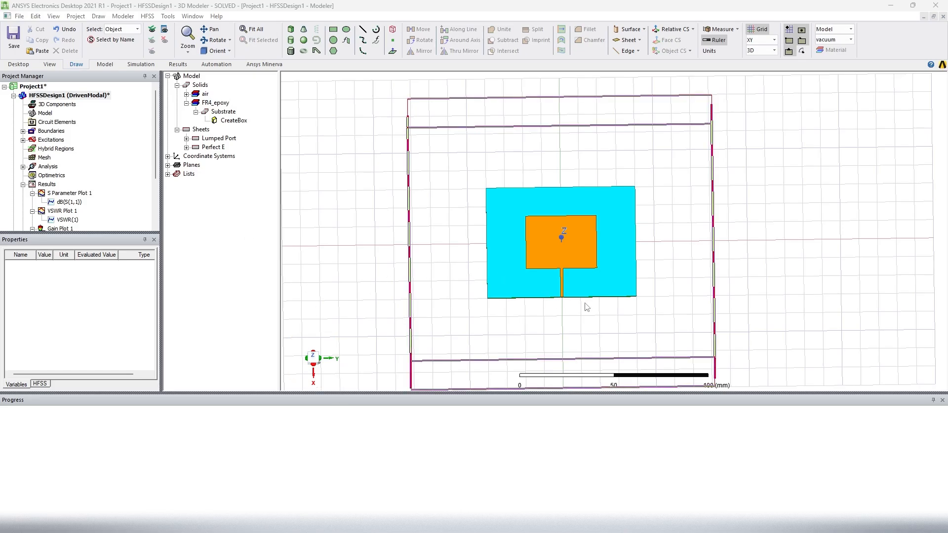
Examine the patch antenna model, selecting the feed patch and the surrounding radiating surface box to identify them
middle_click_drag(599, 306, 590, 317)
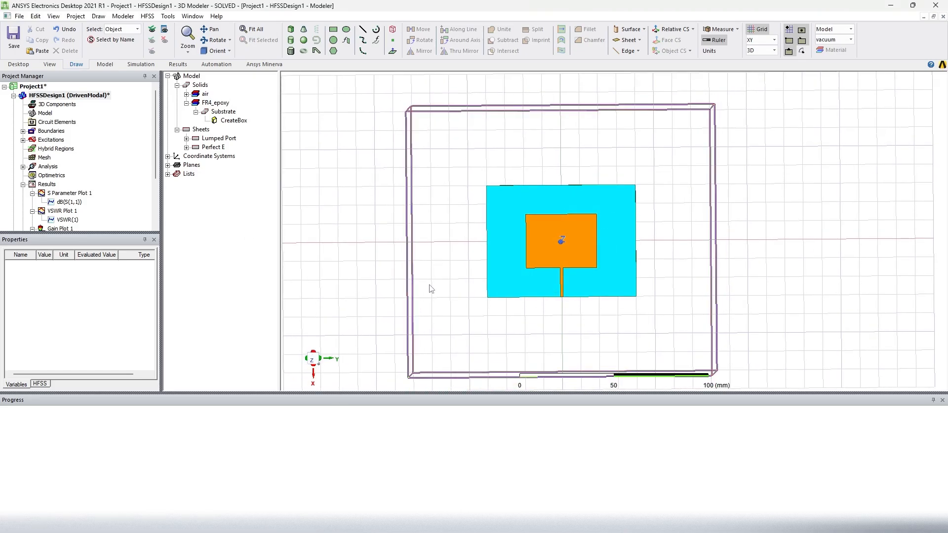
middle_click_drag(431, 289, 477, 280)
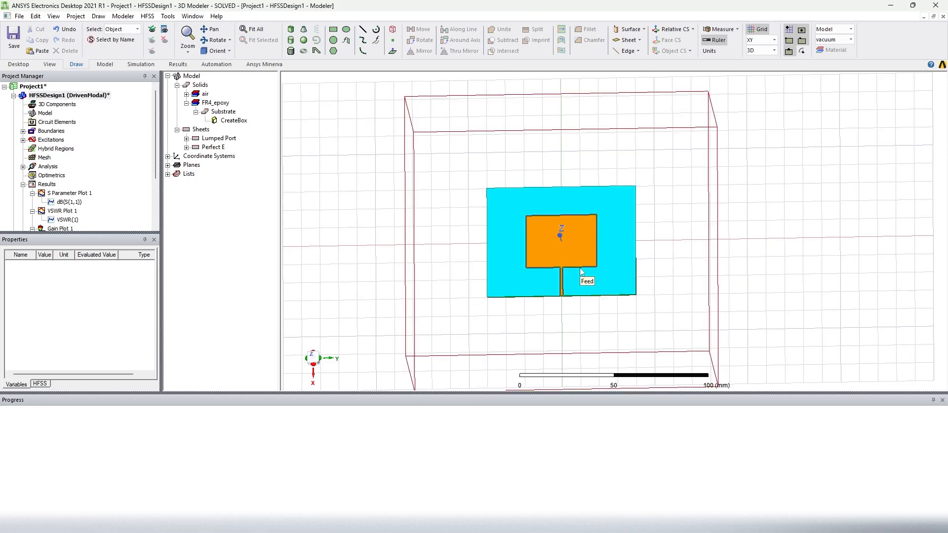
left_click(572, 247)
left_click(388, 258)
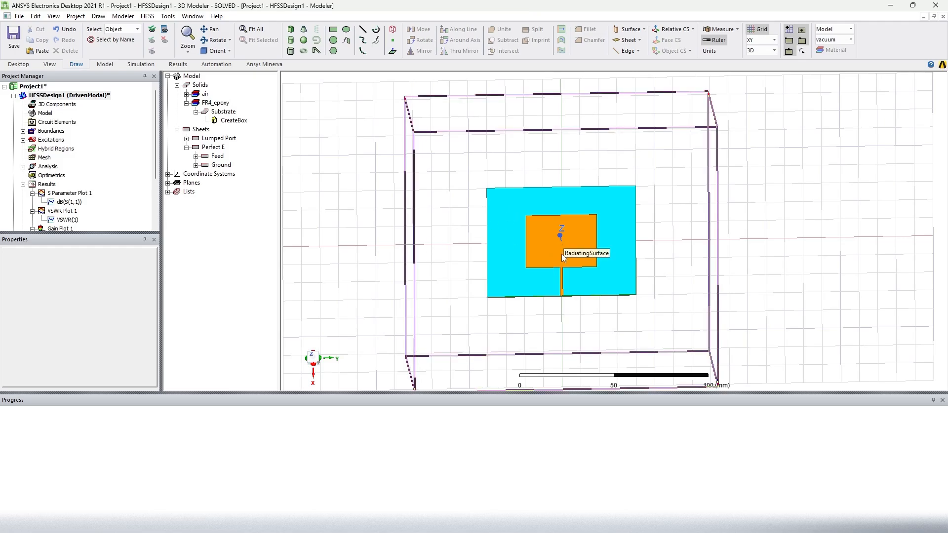
left_click(563, 269)
left_click(365, 268)
left_click(594, 244)
left_click(775, 248)
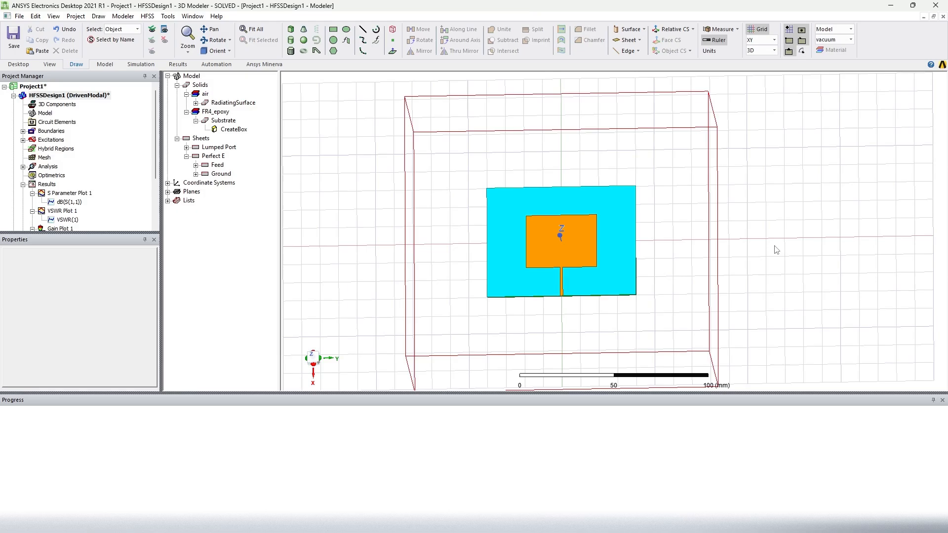
left_click(542, 216)
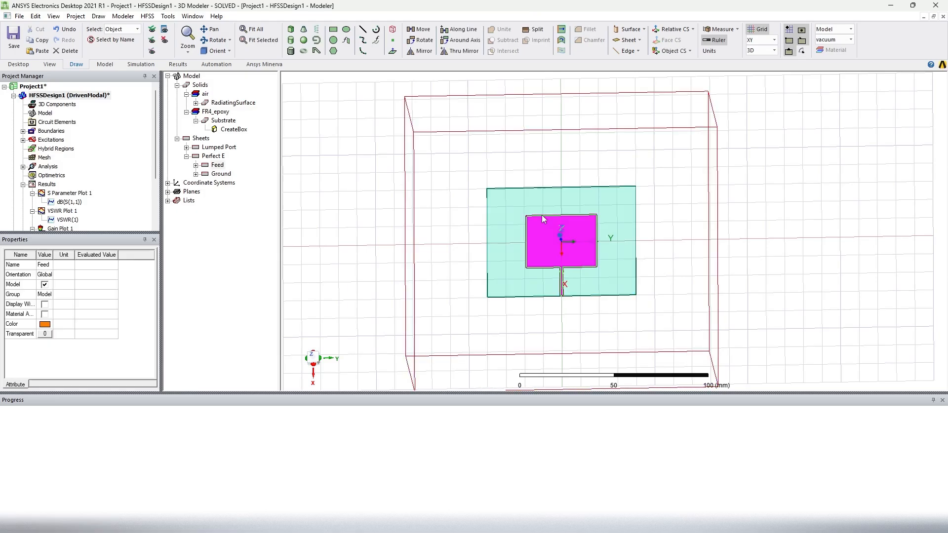
left_click(366, 273)
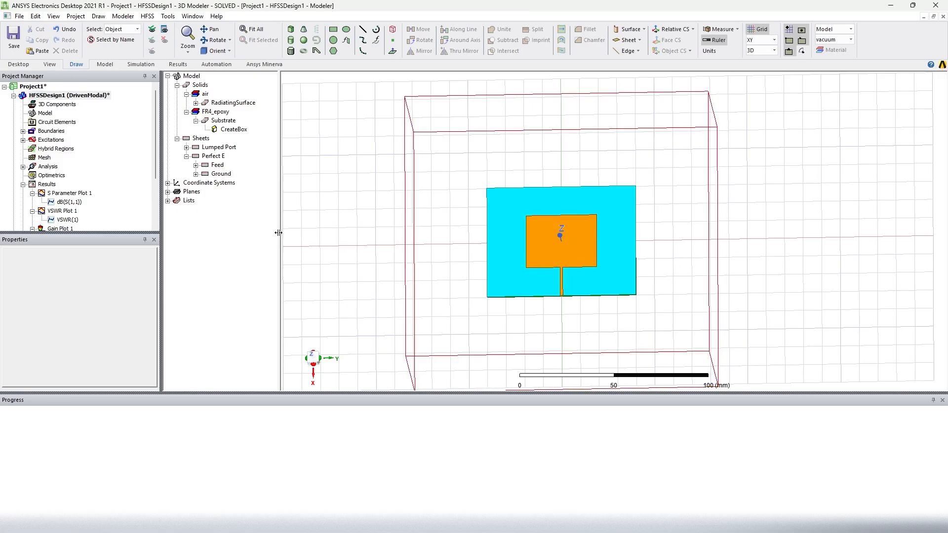
Examine the substrate, patch and feed line from above, at a tilt and up close
left_click_drag(276, 233, 273, 233)
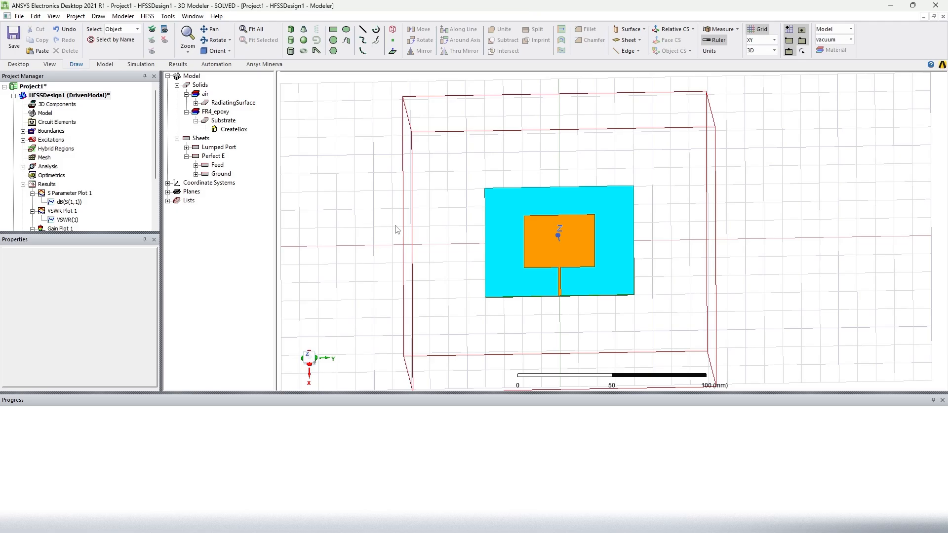
left_click_drag(390, 264, 356, 277, "alt")
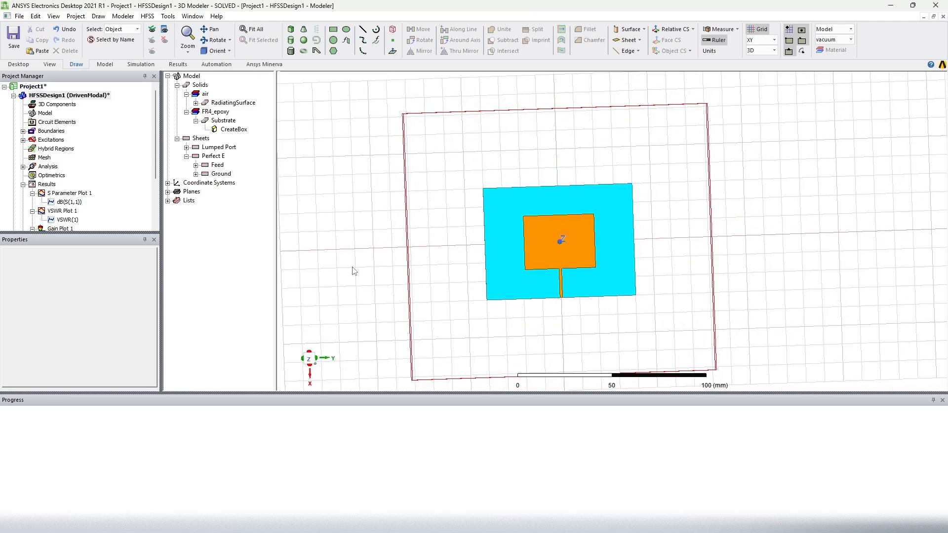
mouse_move(362, 129)
left_mouse_down("alt")
mouse_move(365, 114)
mouse_move(367, 124)
left_mouse_up("alt")
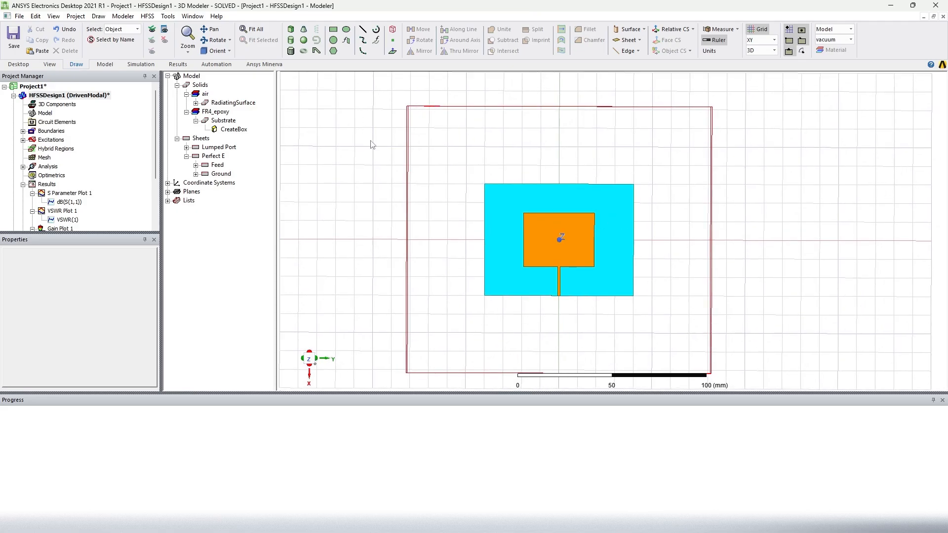
left_click_drag(417, 259, 473, 237, "alt")
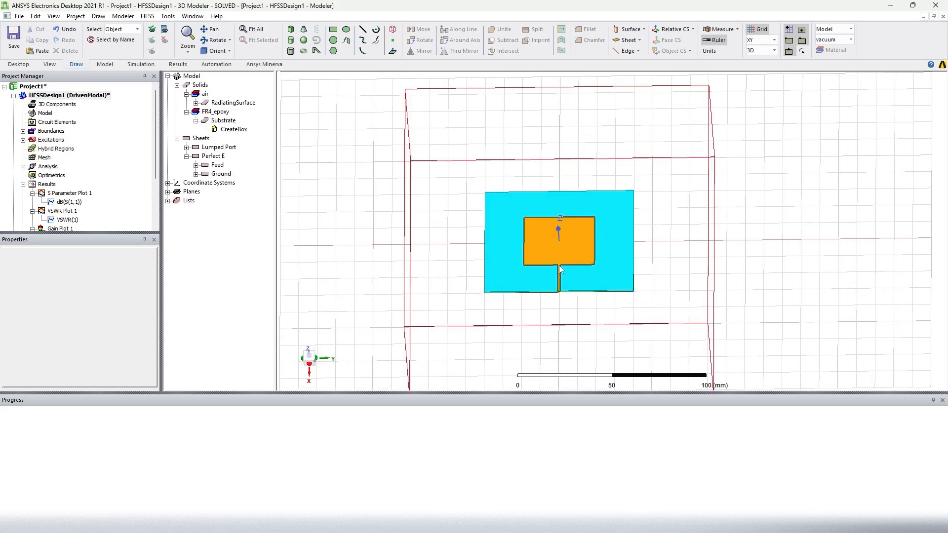
left_click(443, 263)
left_click(387, 259)
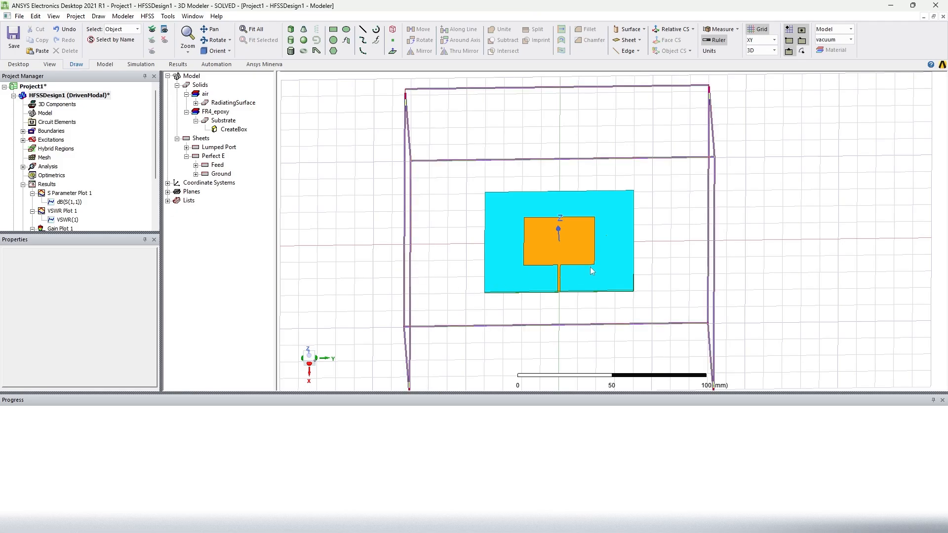
scroll(590, 267, "up", 3)
scroll(591, 269, "up", 2)
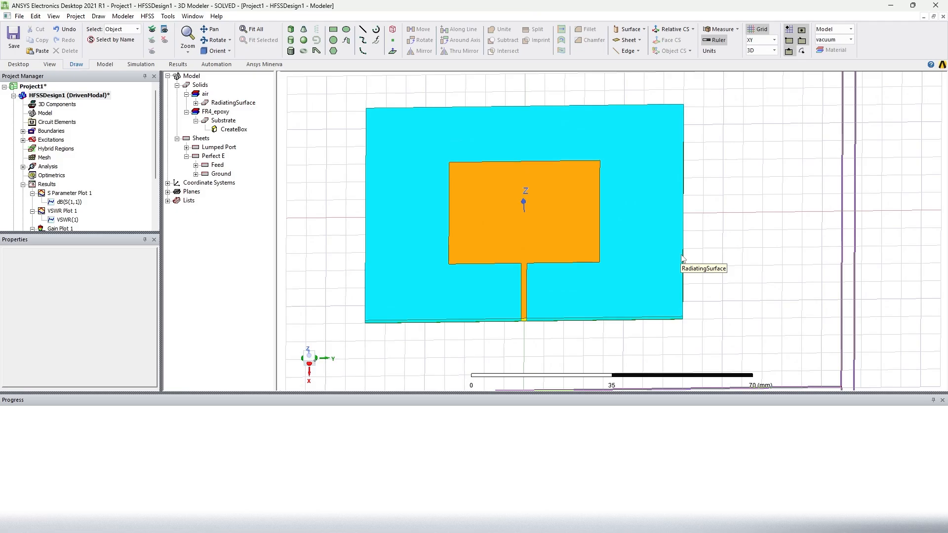
scroll(682, 258, "up", 1)
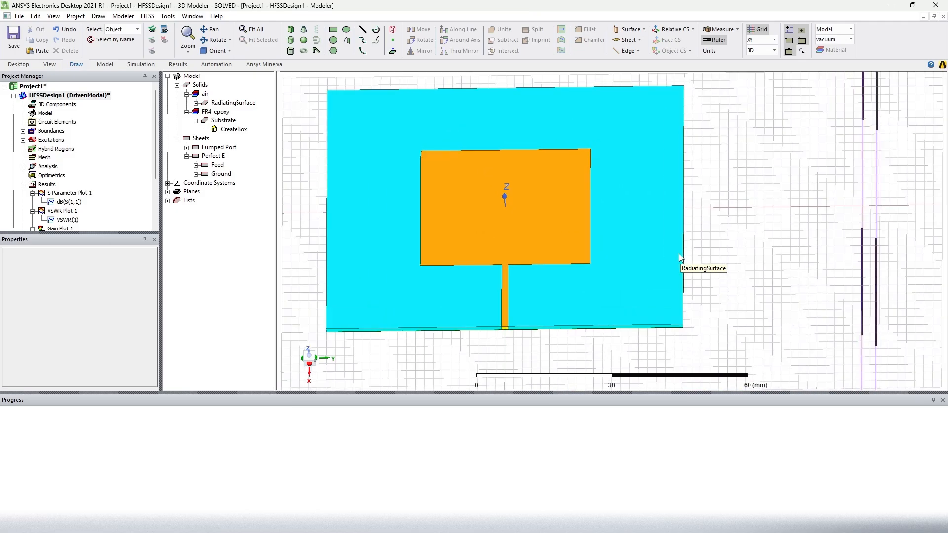
middle_click_drag(637, 261, 639, 249)
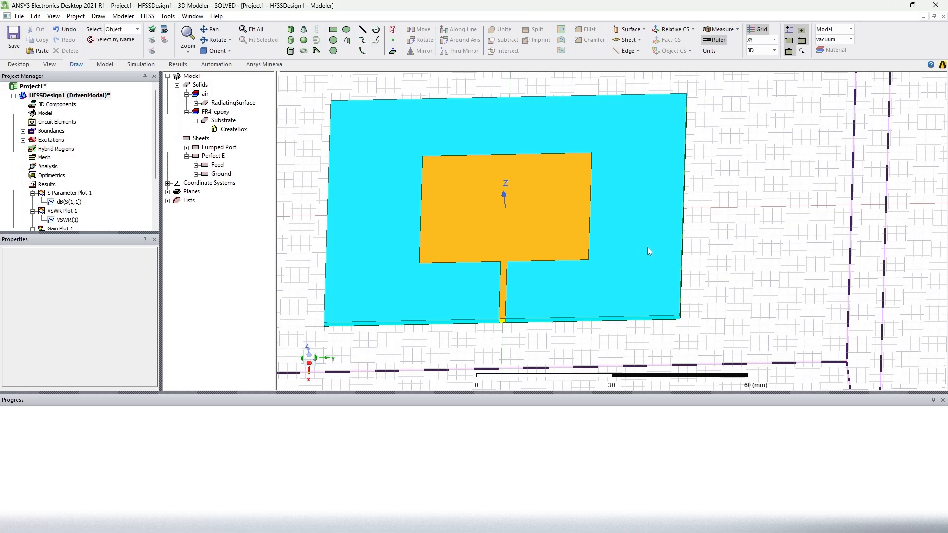
scroll(637, 242, "up", 1)
scroll(621, 234, "down", 3)
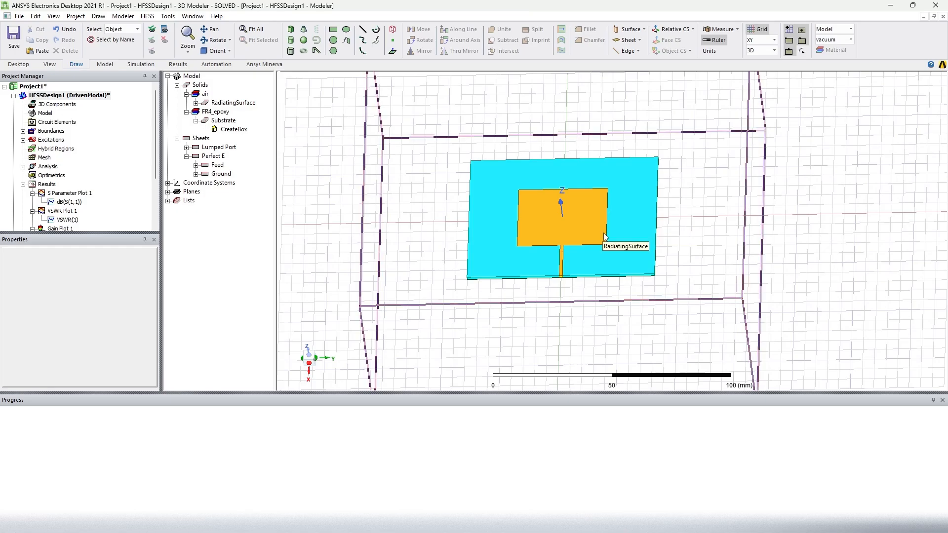
Examine the antenna within its radiation box from the side and from above
left_click(615, 264)
left_click(821, 276)
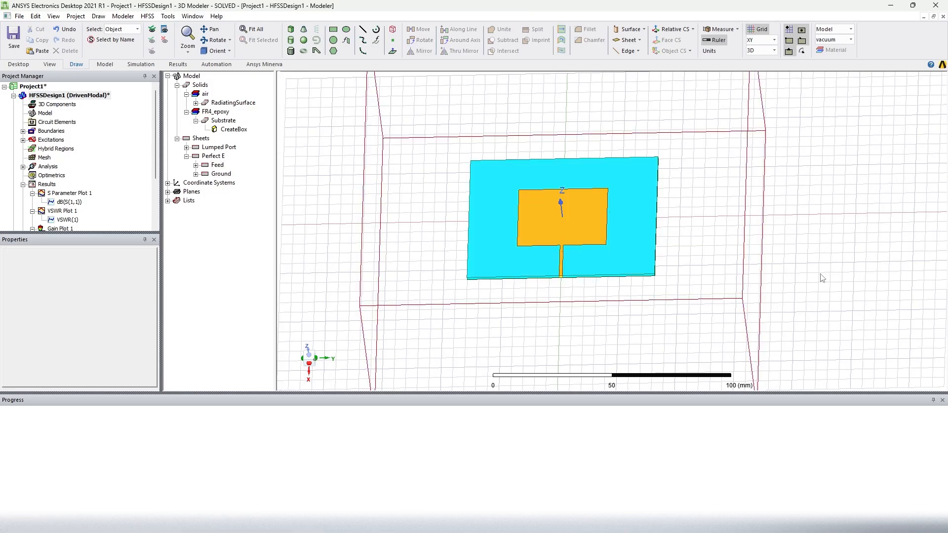
middle_click_drag(632, 230, 635, 239)
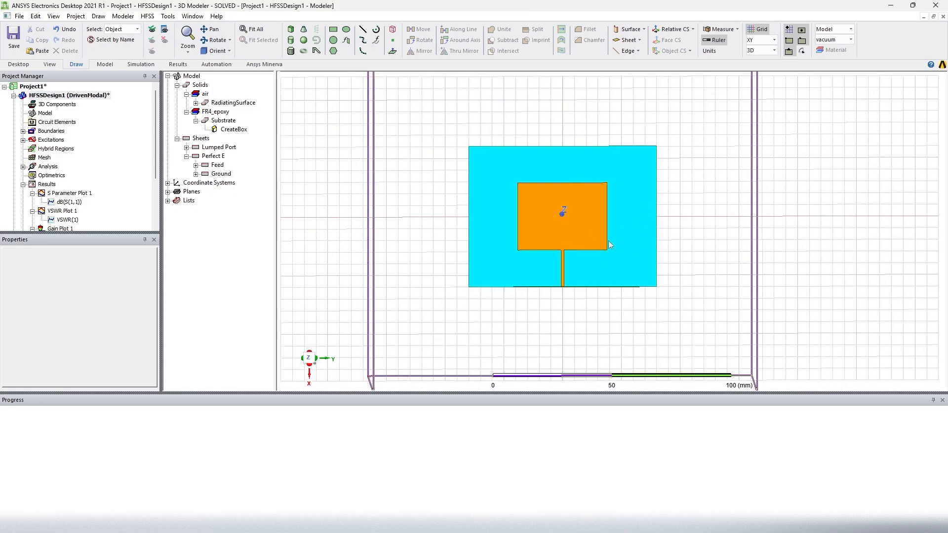
middle_click_drag(545, 208, 536, 130)
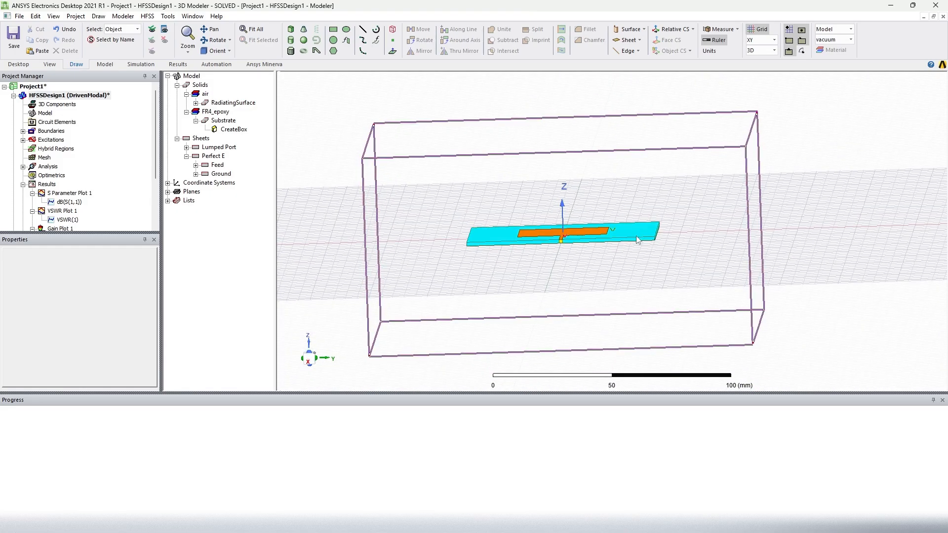
middle_click_drag(651, 236, 654, 282)
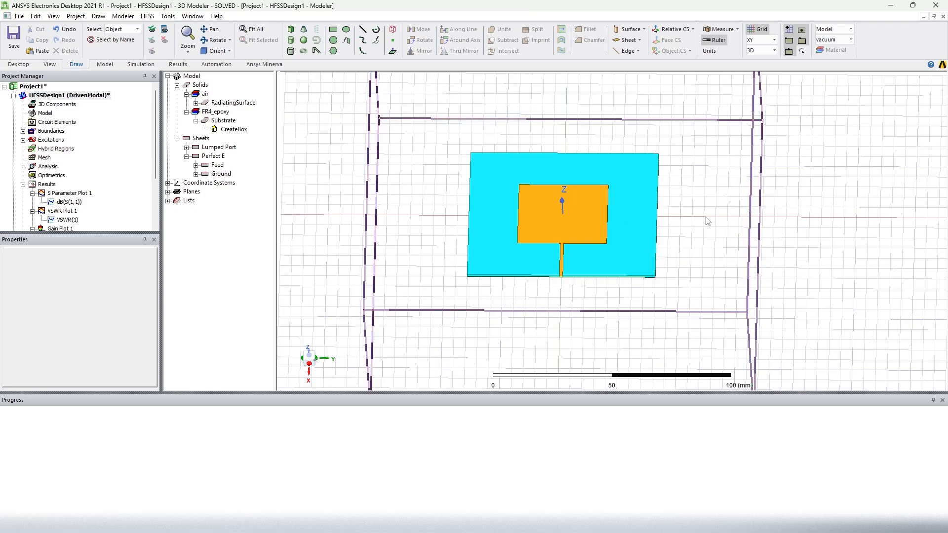
middle_click_drag(649, 225, 641, 240)
middle_click_drag(640, 181, 639, 170)
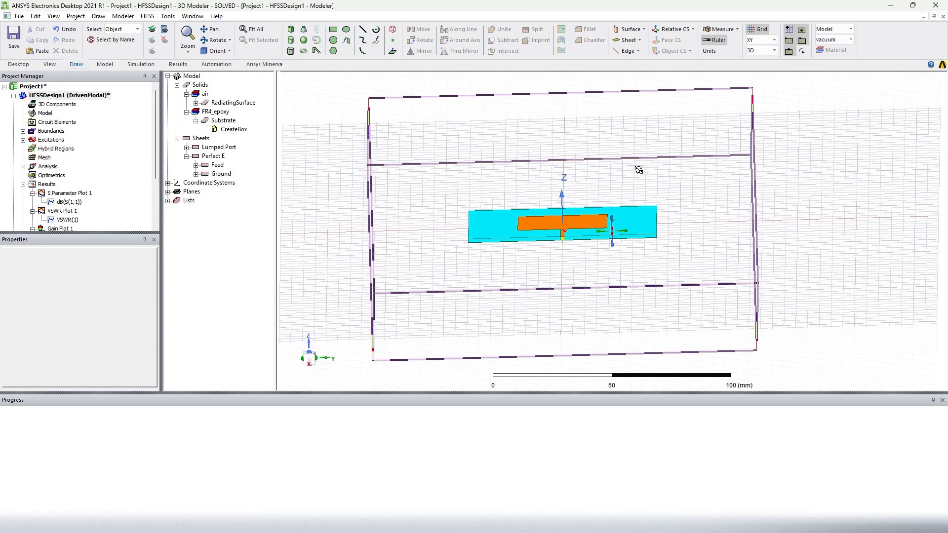
left_click(331, 360)
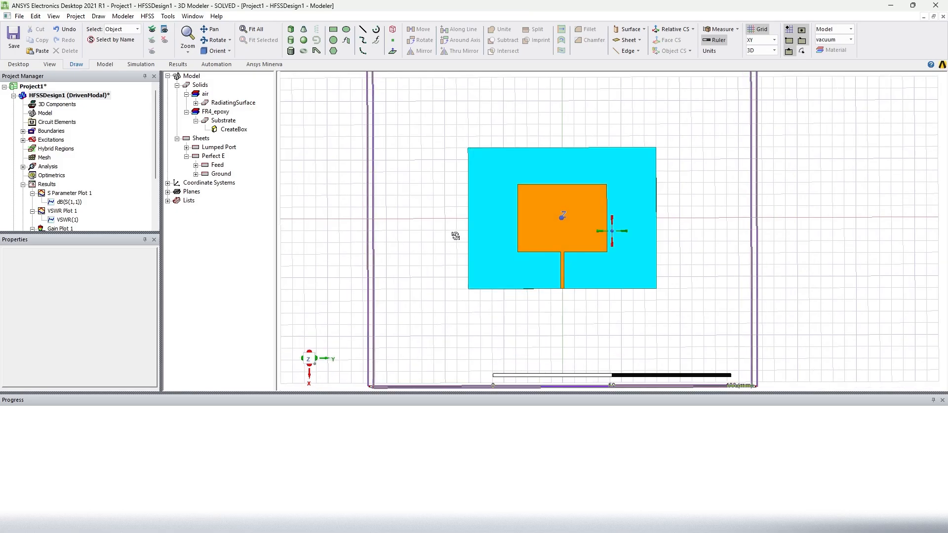
Set the YSize of the substrate box to 100 mm and apply it
double_click(223, 128)
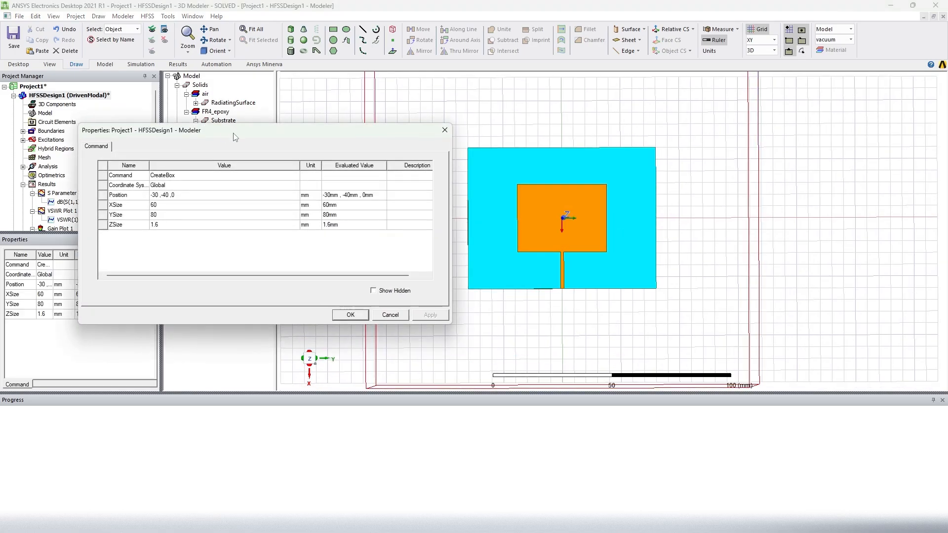
left_click(176, 216)
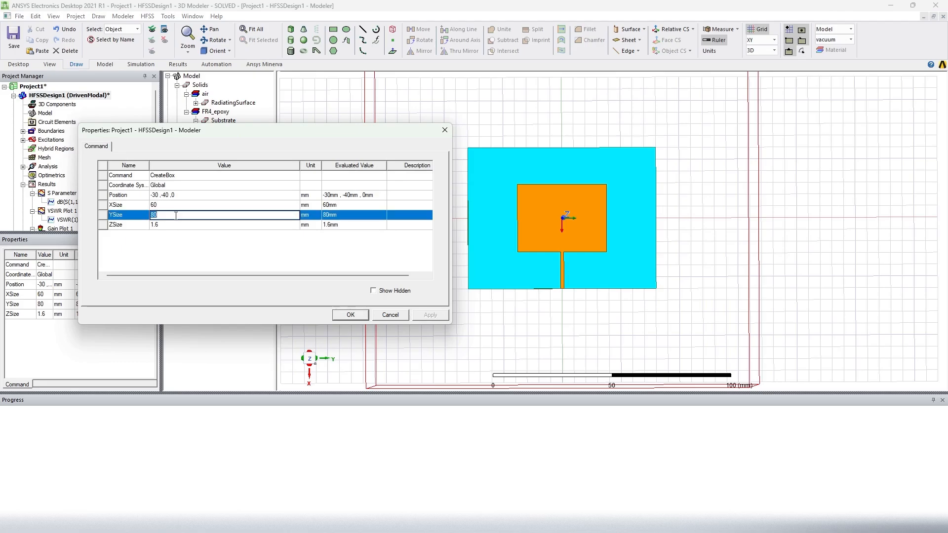
type("100")
left_click(333, 241)
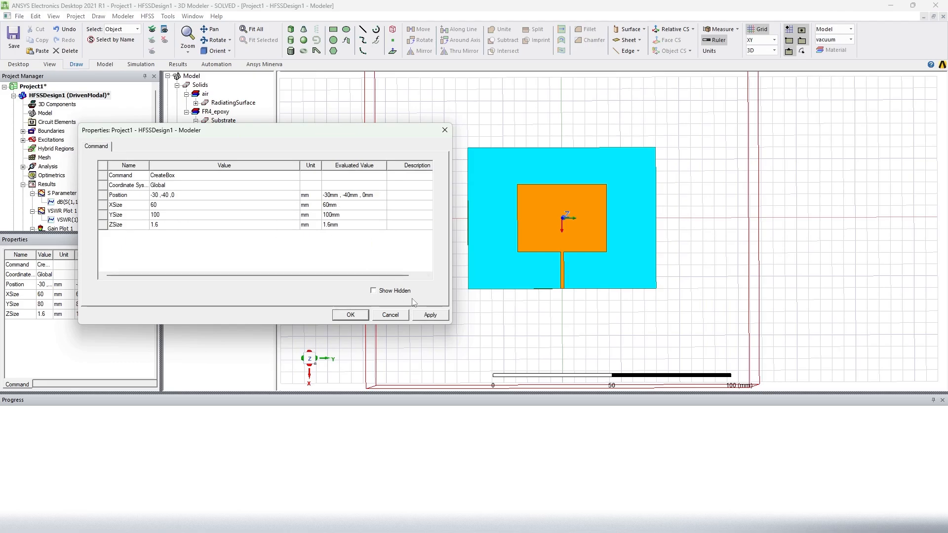
left_click(430, 315)
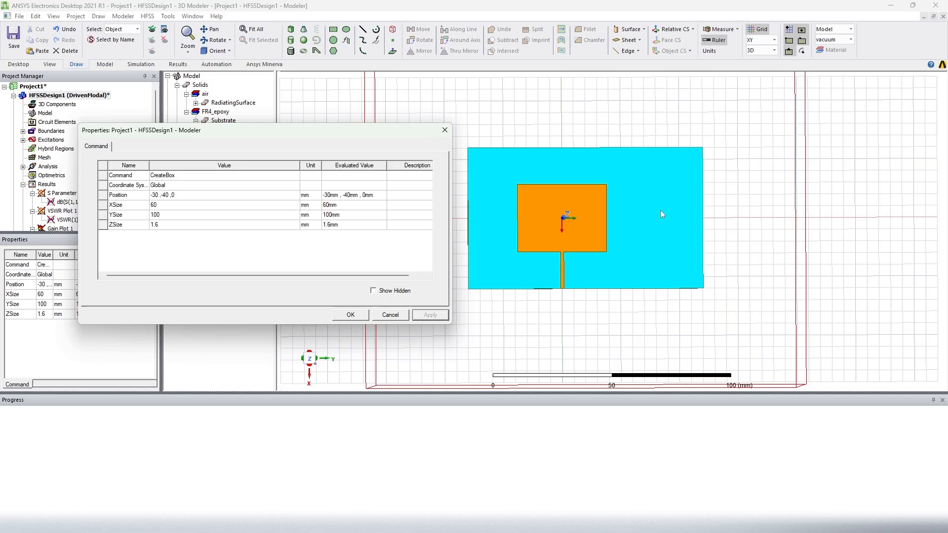
Increase the substrate box's YSize to 120 mm
left_click(197, 217)
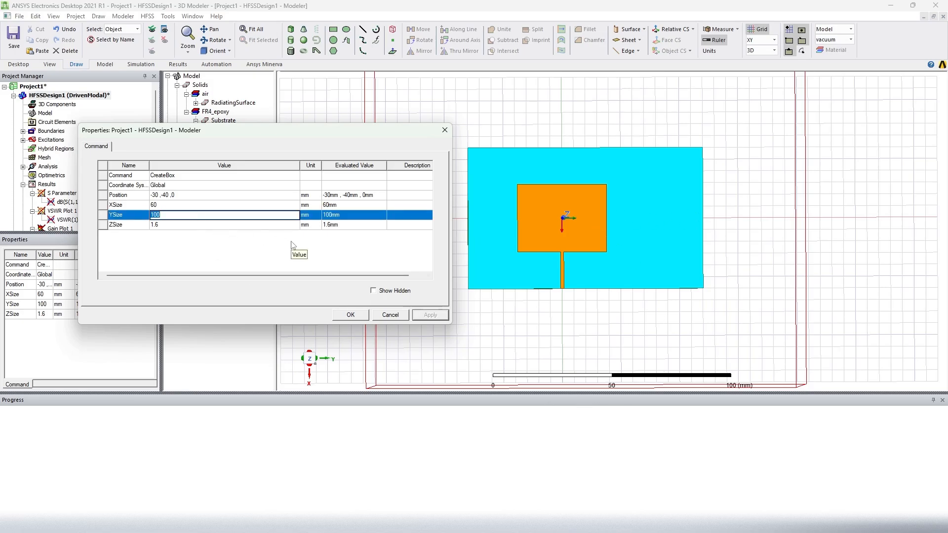
type("120")
key("Return")
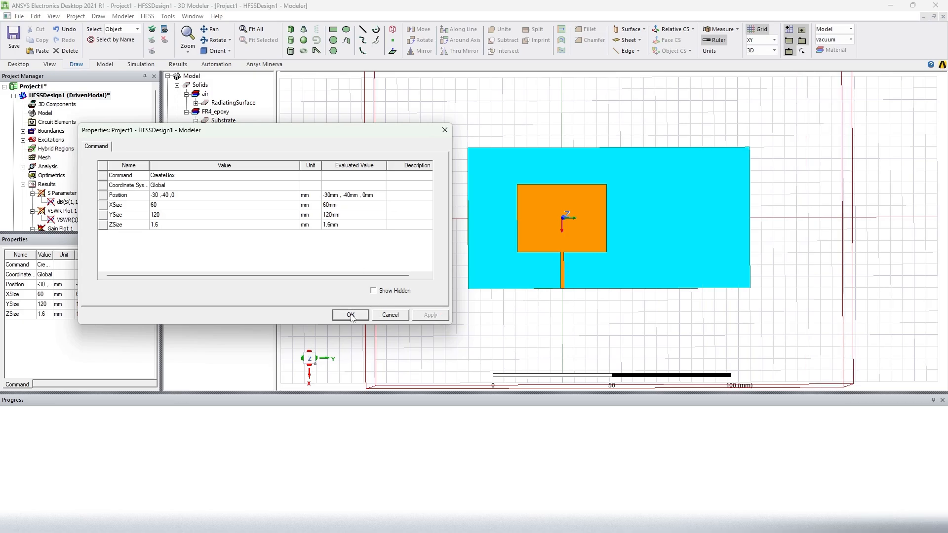
Set the substrate box's YSize to 140 mm, apply it and accept the box properties
left_click(207, 216)
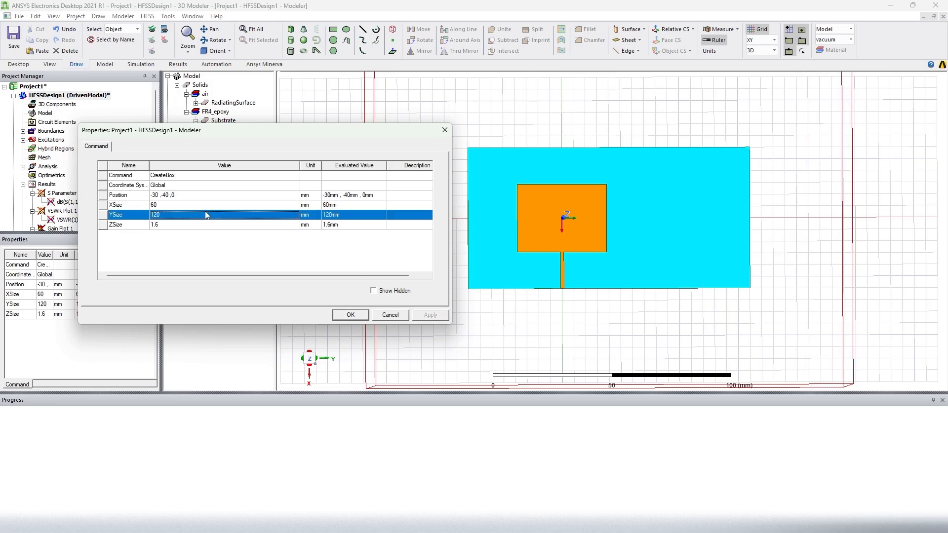
left_click(207, 215)
type("140")
key("Return")
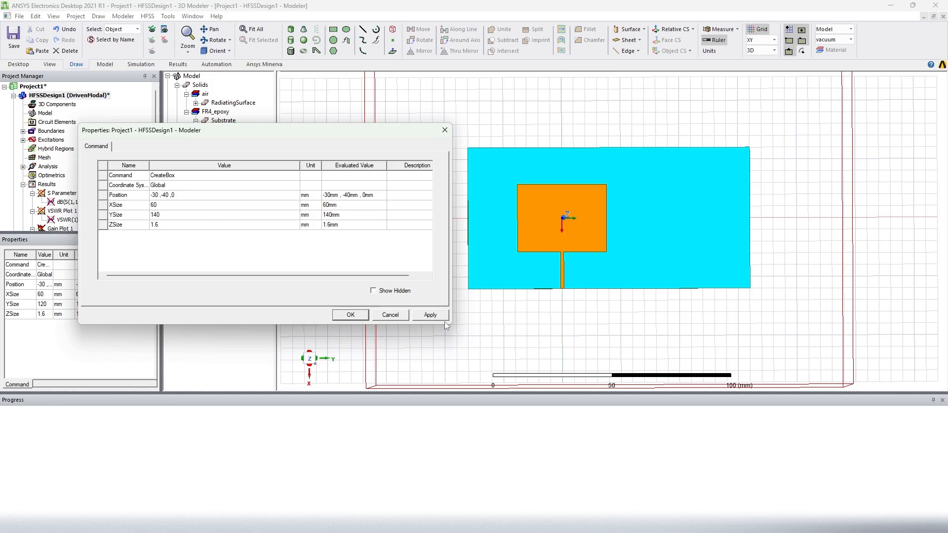
left_click(443, 319)
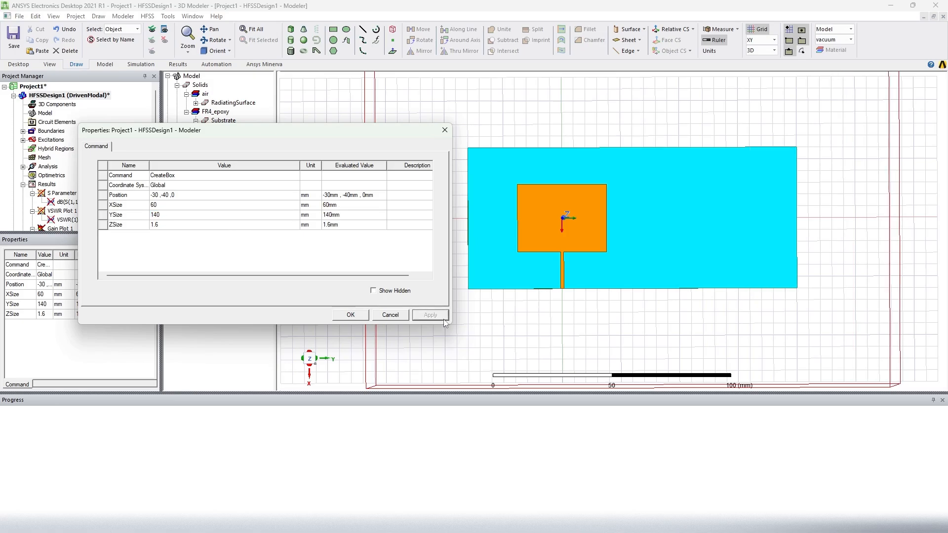
left_click(347, 316)
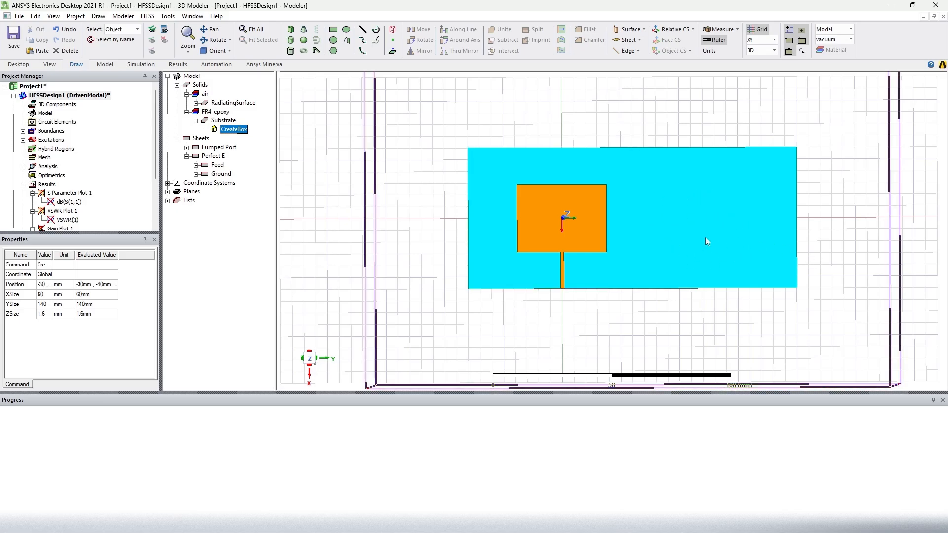
Examine the ground sheet on the underside of the widened substrate, selecting it and then clearing the selection
left_click_drag(646, 327, 642, 194, "alt")
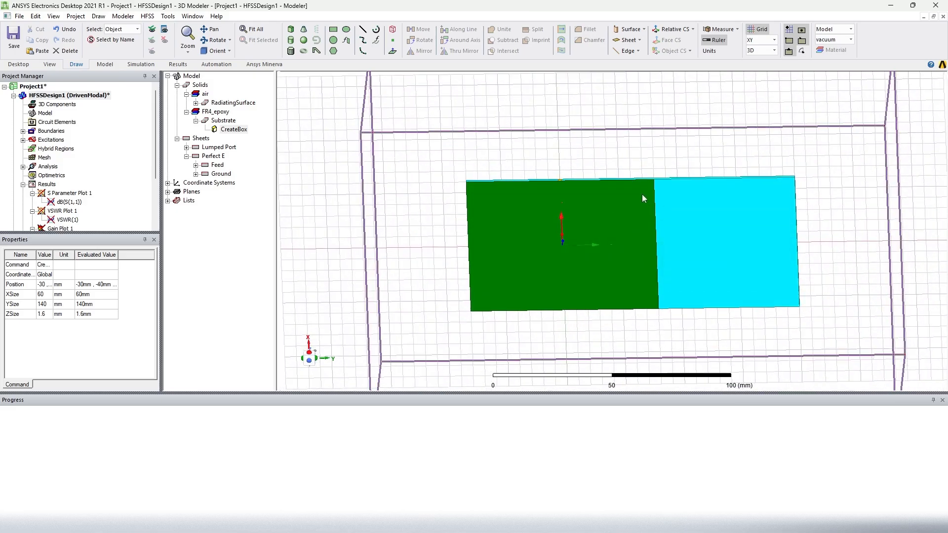
left_click(661, 221)
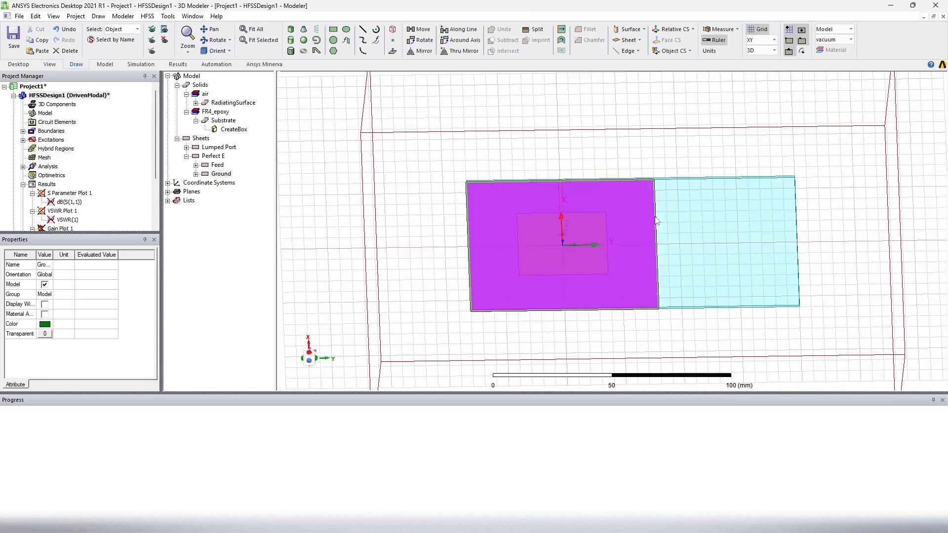
left_click(823, 222)
left_click(937, 222)
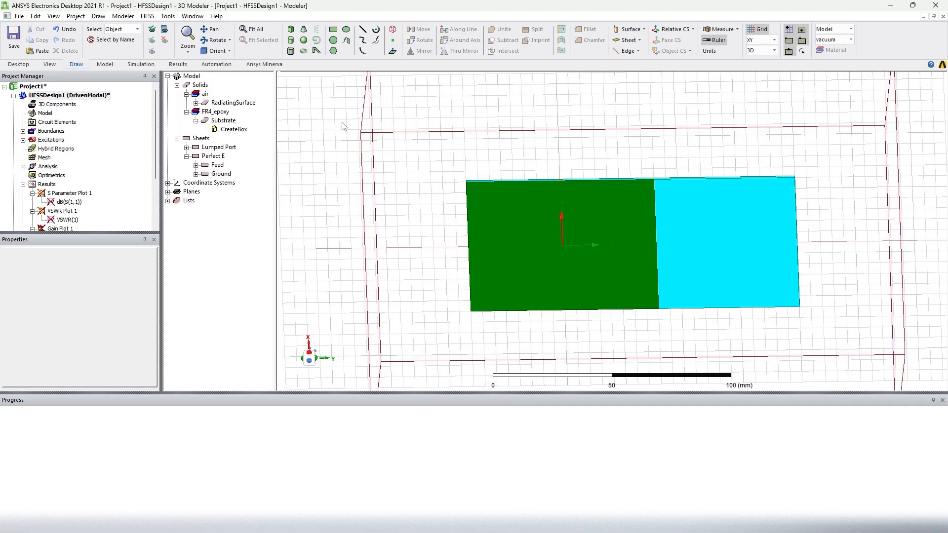
Hide the RadiatingSurface air box in the active view
right_click(203, 94)
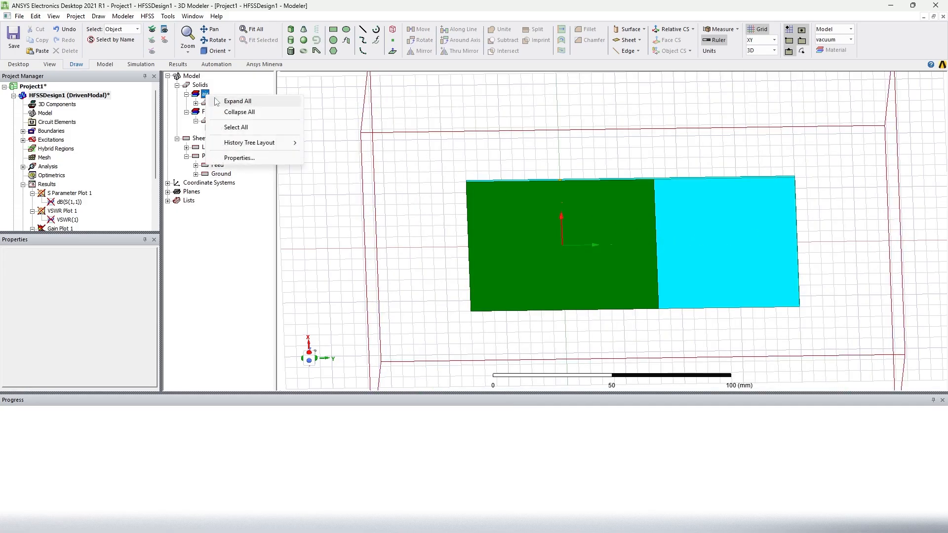
left_click(213, 104)
right_click(213, 104)
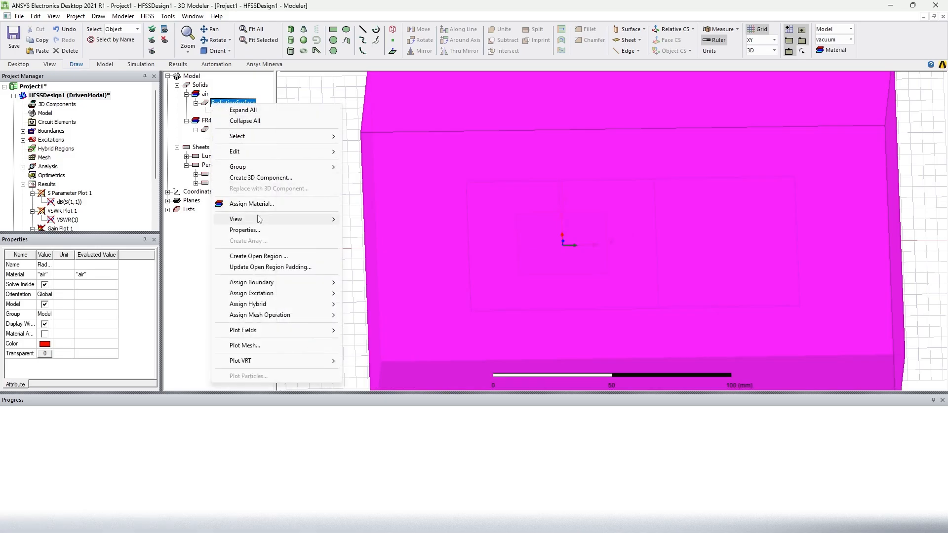
mouse_move(260, 220)
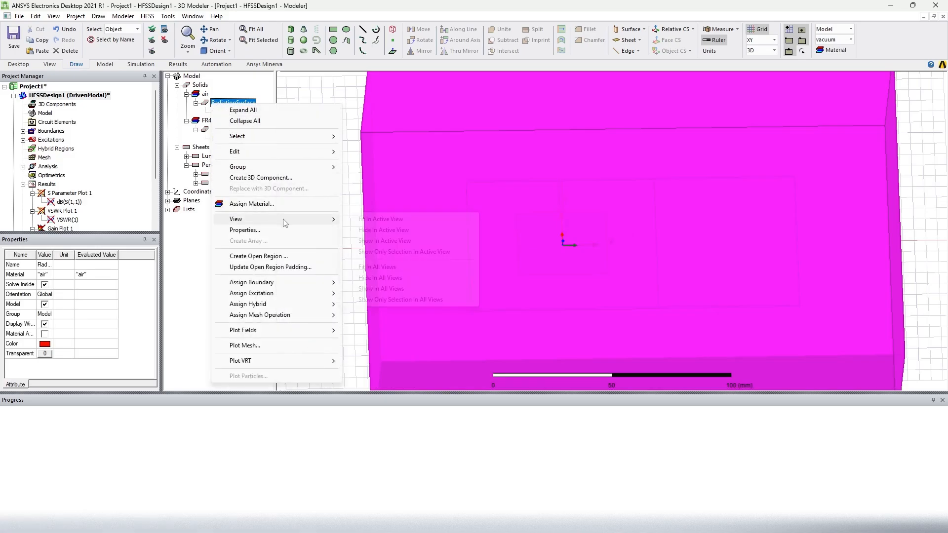
left_click(379, 233)
Examine the ground sheet's coverage beneath the substrate and the patch with its feed line and port edge on the upper side
middle_click_drag(623, 236, 654, 235)
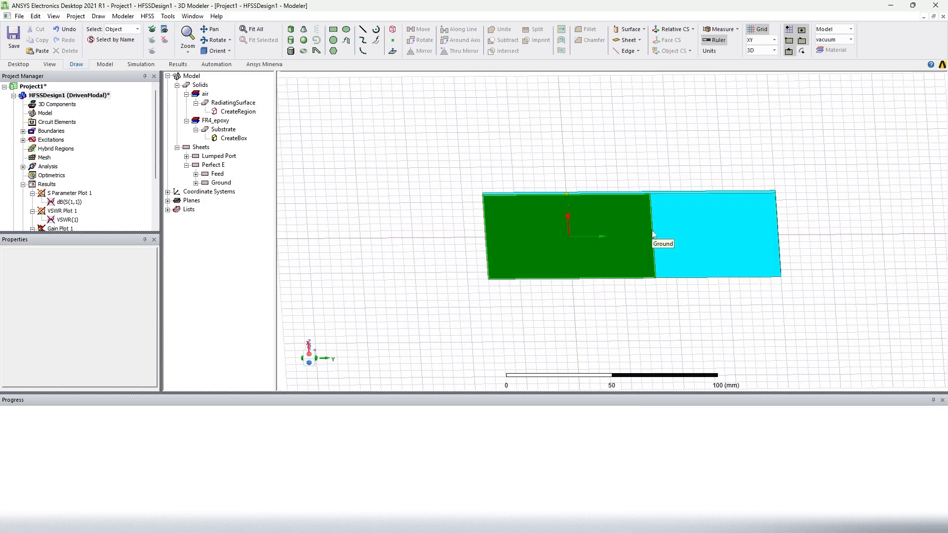
left_click(654, 236)
left_click(814, 236)
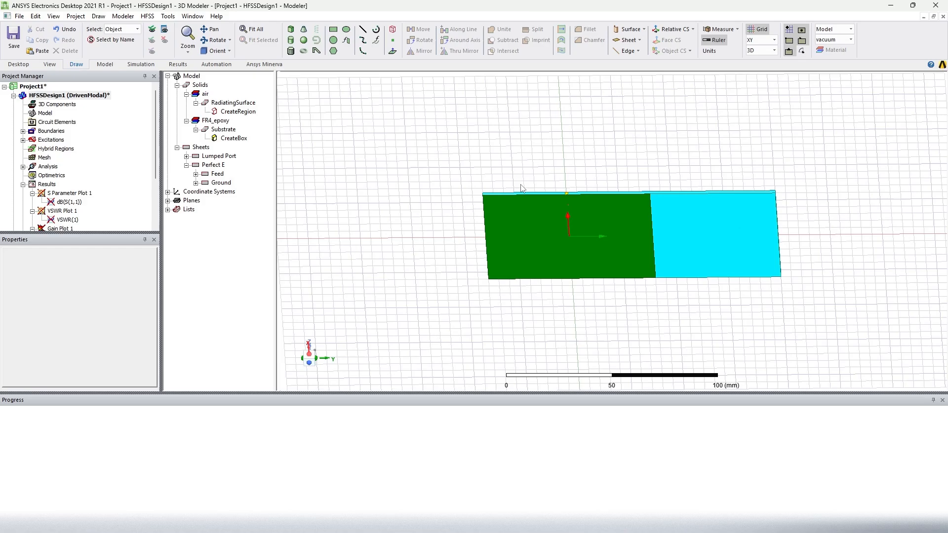
middle_click_drag(515, 186, 508, 295)
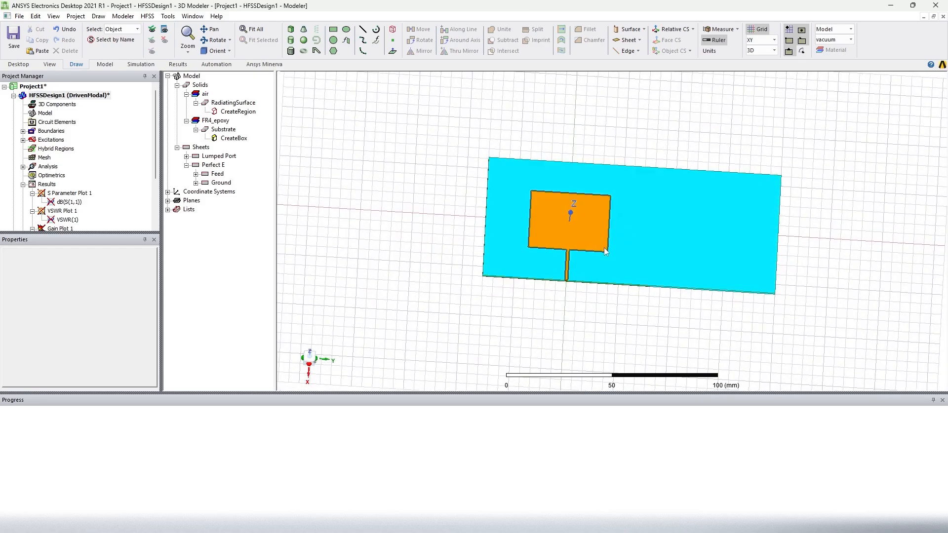
left_click(567, 281)
scroll(567, 283, "up", 5)
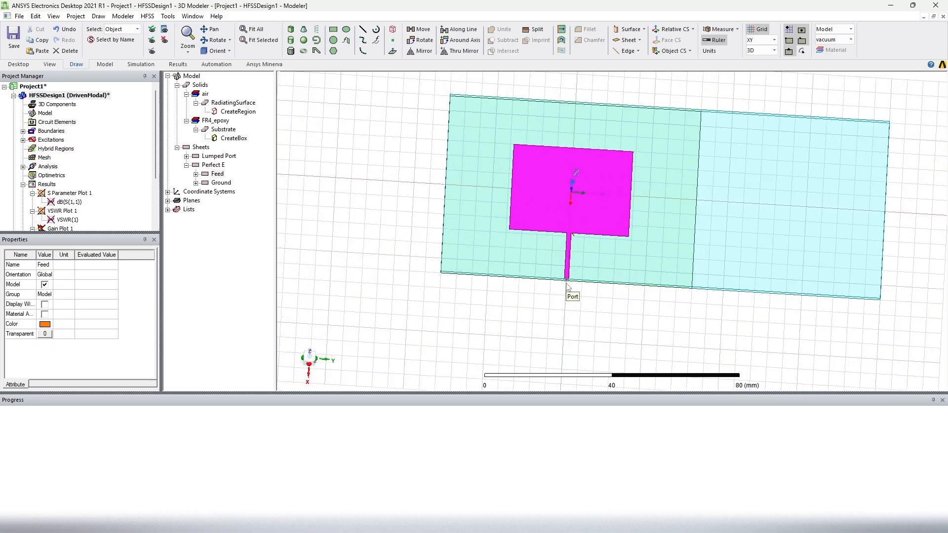
scroll(569, 271, "down", 4)
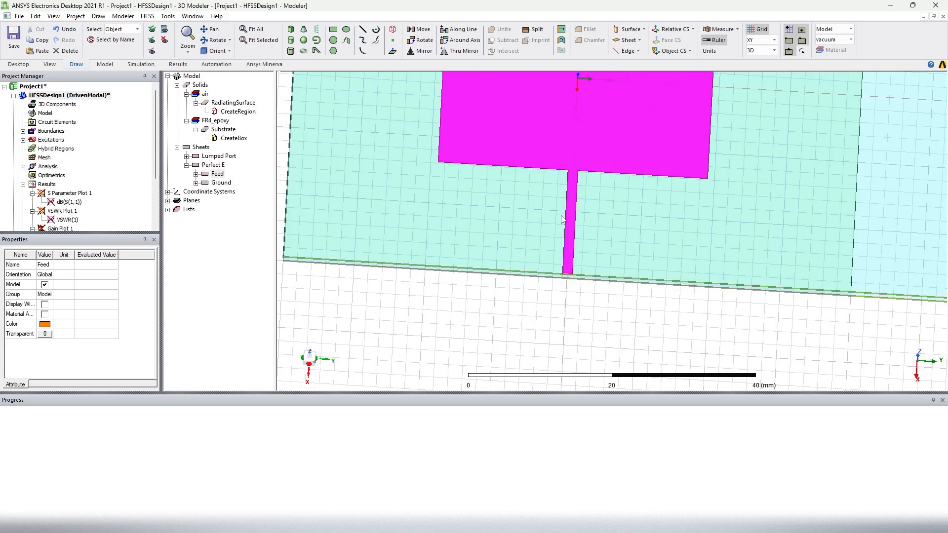
left_click(503, 321)
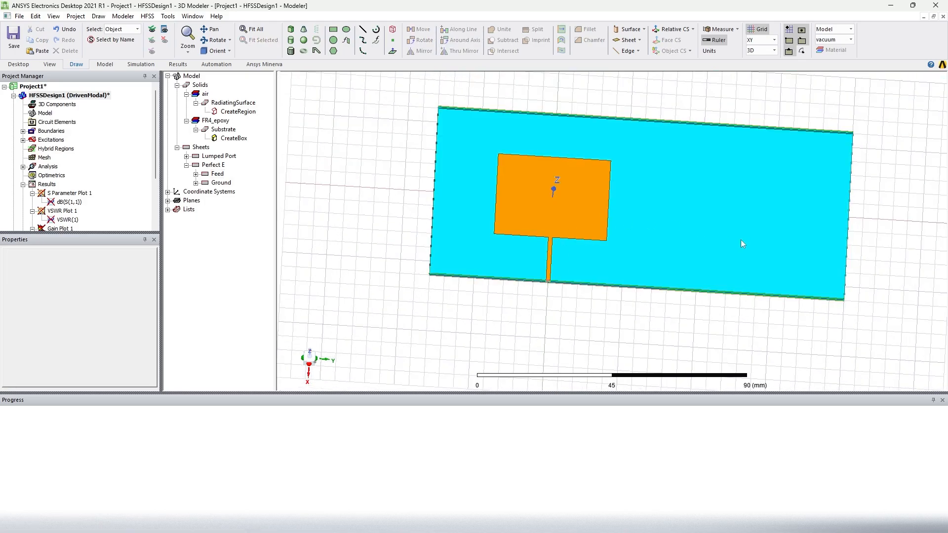
double_click(603, 334, "alt")
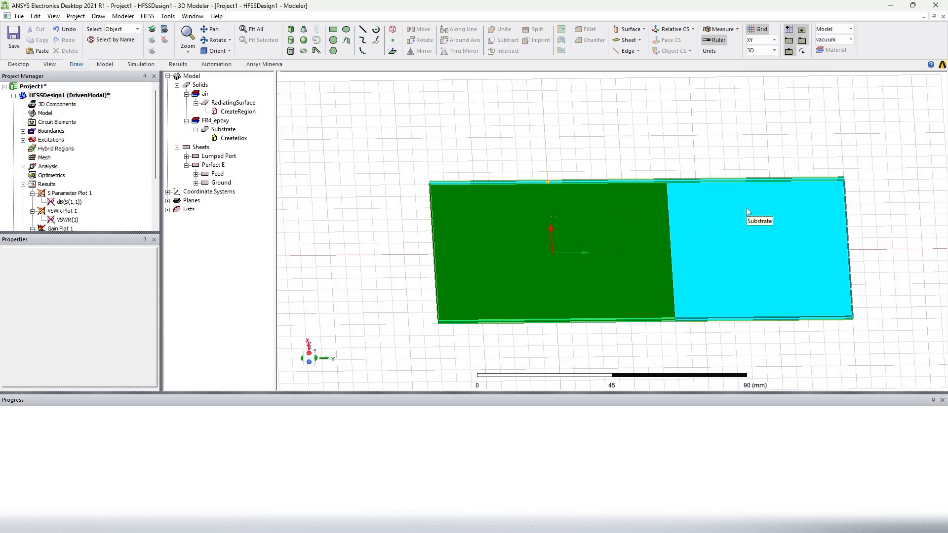
left_click_drag(679, 217, 666, 320, "alt")
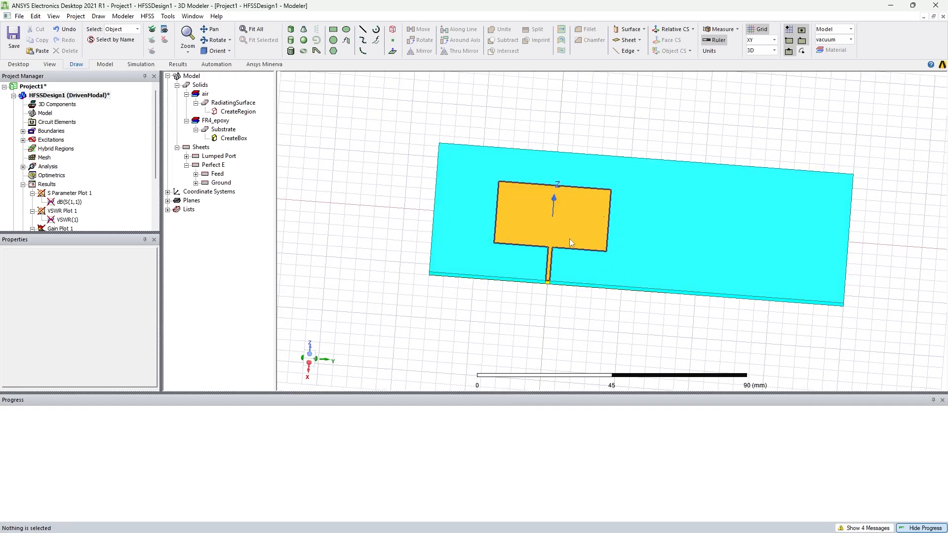
Assign a new project variable $sub_y with a length of 140 mm to the substrate box's YSize and apply it
double_click(232, 139)
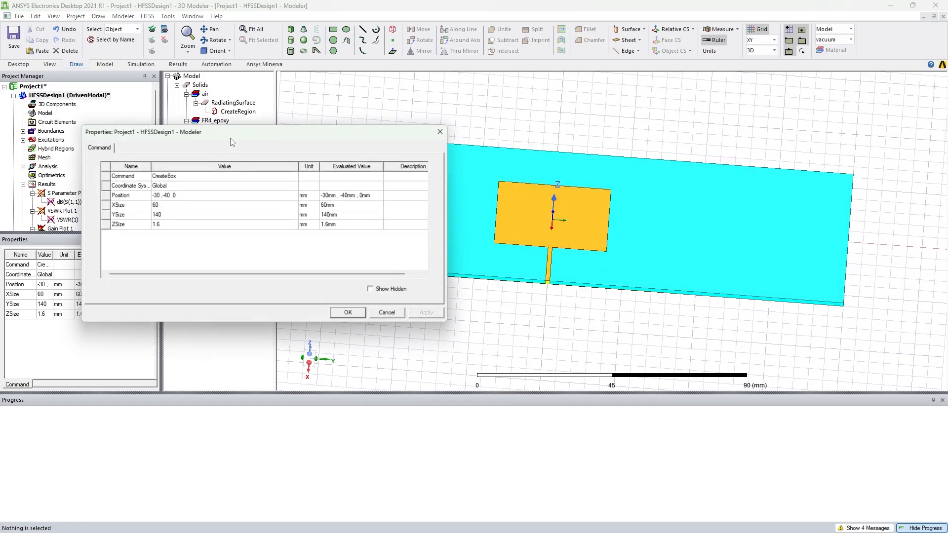
left_click(180, 215)
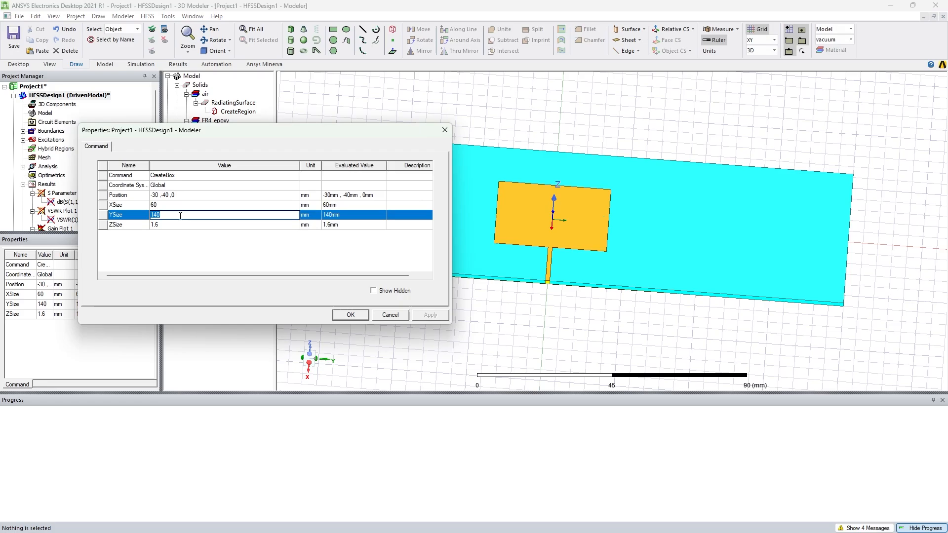
type("$su")
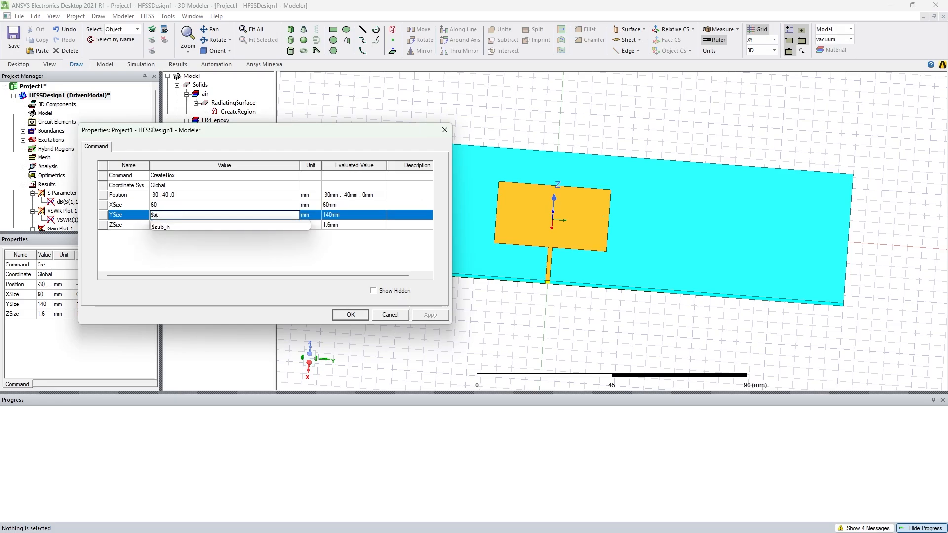
type("b_y")
key("Return")
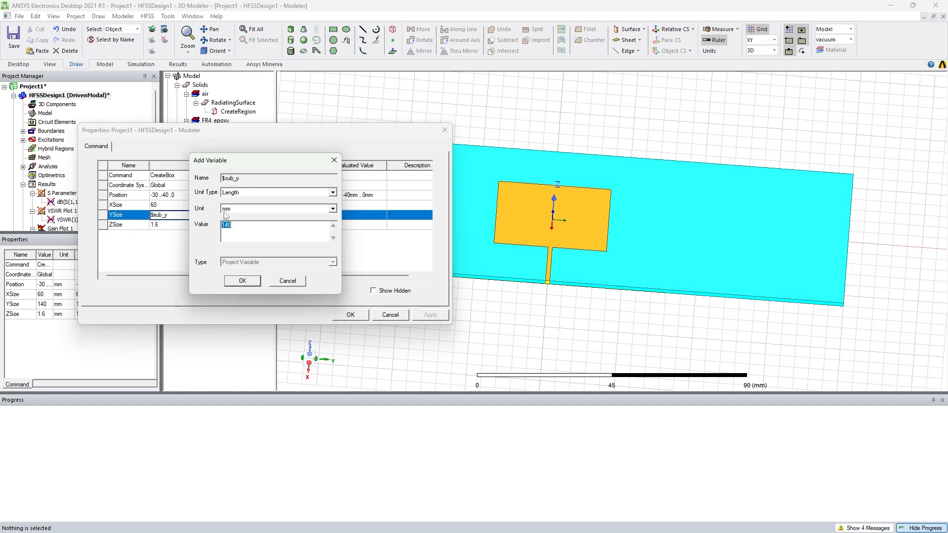
left_click(243, 280)
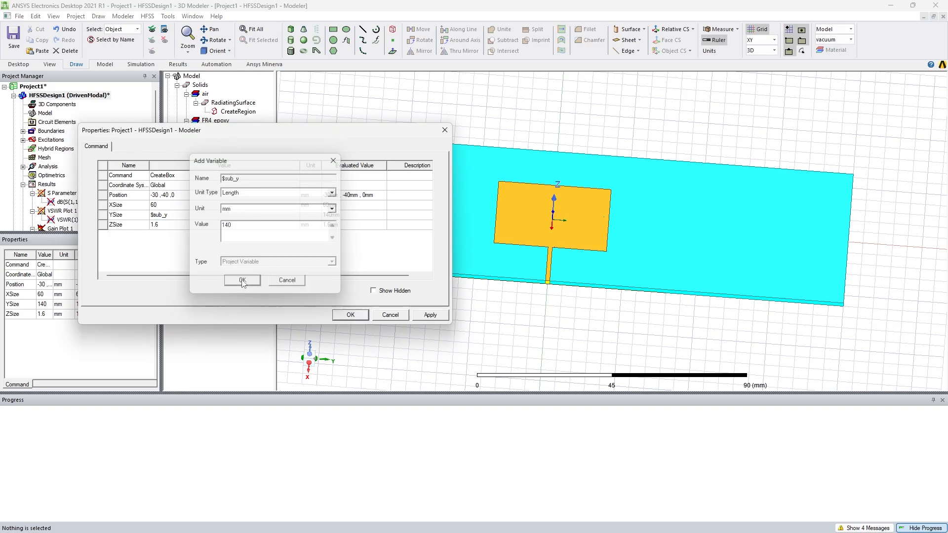
left_click(426, 316)
left_click(353, 316)
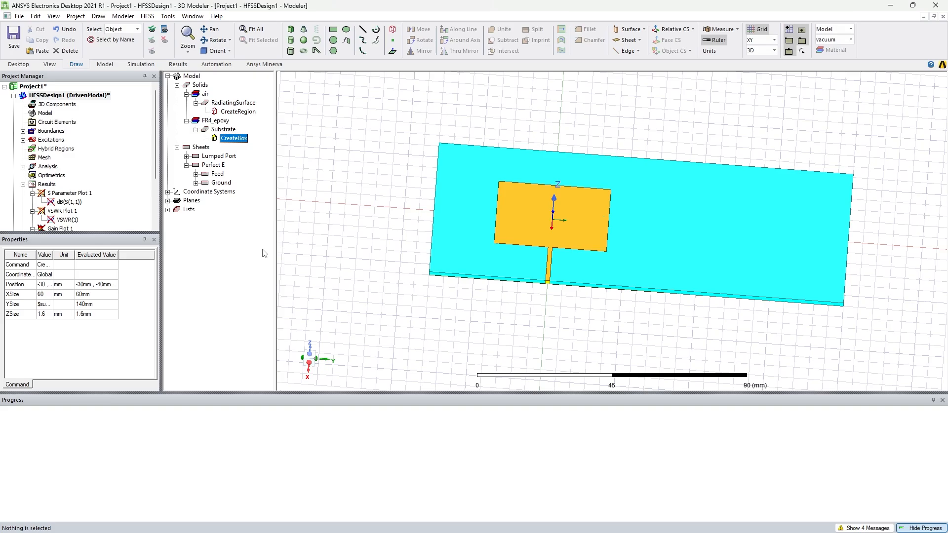
Set the YSize of the Ground rectangle to the variable $sub_y and accept the properties
left_click(196, 183)
double_click(237, 192)
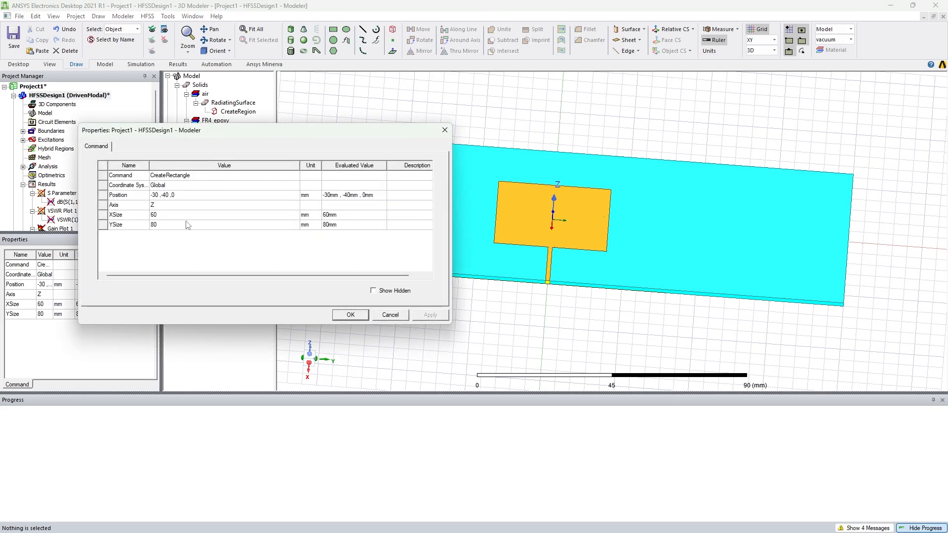
left_click(183, 223)
type("$su")
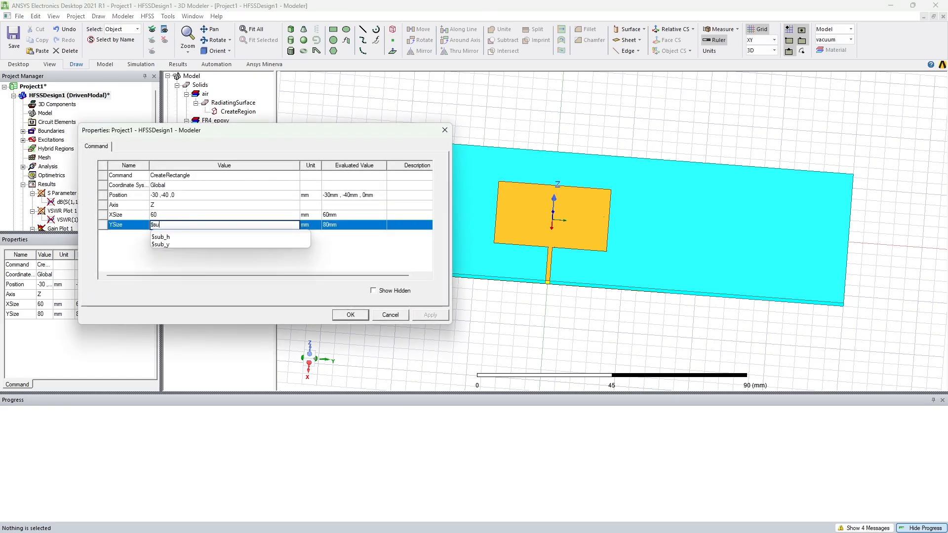
type("b_y")
left_click(195, 245)
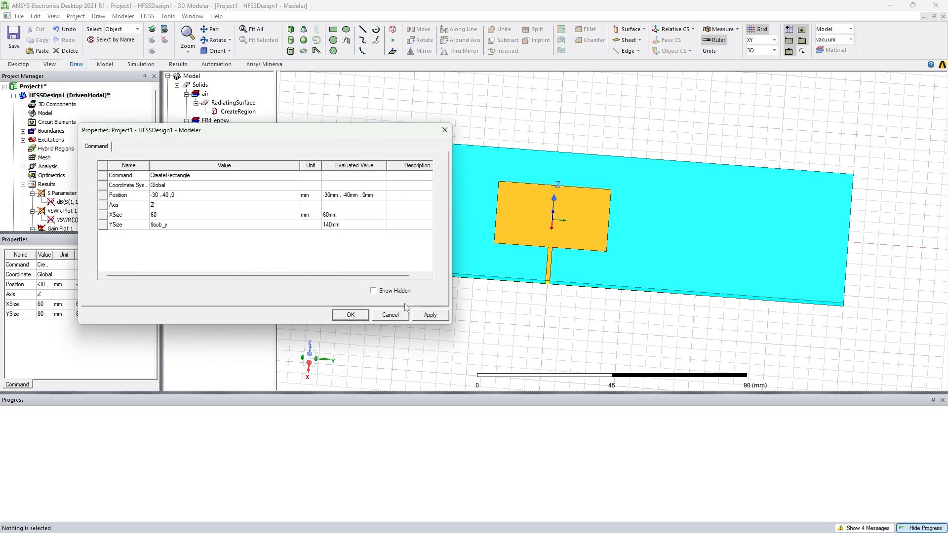
left_click(424, 319)
left_click(355, 318)
Inspect the ground sheet from the underside and along the substrate's edges, returning to the patch side
middle_click_drag(544, 333, 608, 210)
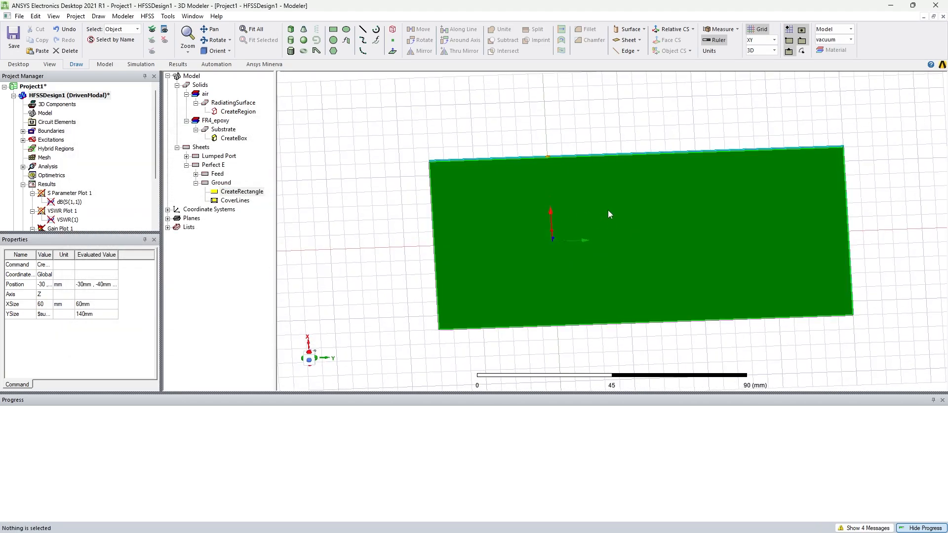
middle_click_drag(843, 198, 434, 229)
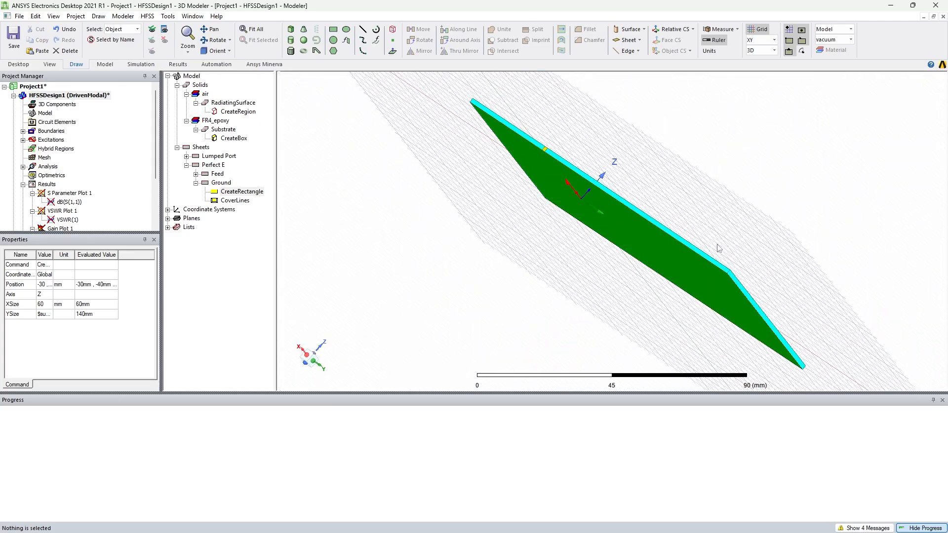
middle_click_drag(746, 262, 758, 167)
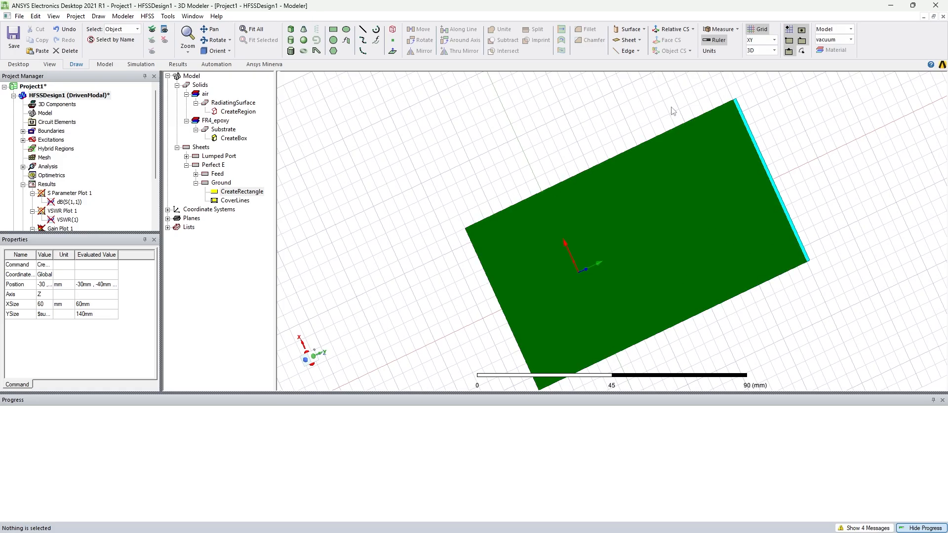
left_click(74, 18)
left_click(320, 267)
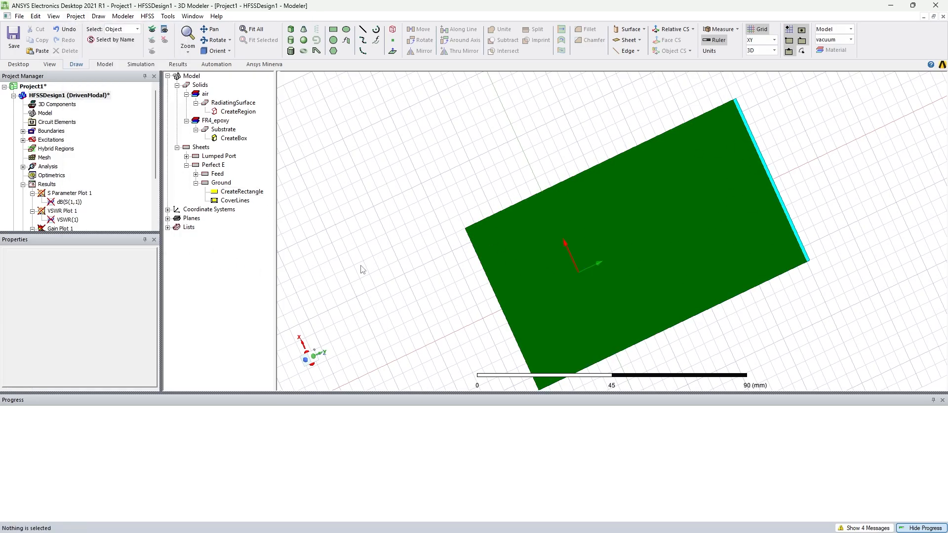
mouse_move(545, 182)
middle_mouse_down()
mouse_move(554, 184)
mouse_move(563, 254)
mouse_move(502, 148)
mouse_move(405, 147)
mouse_move(396, 245)
mouse_move(424, 270)
middle_mouse_up()
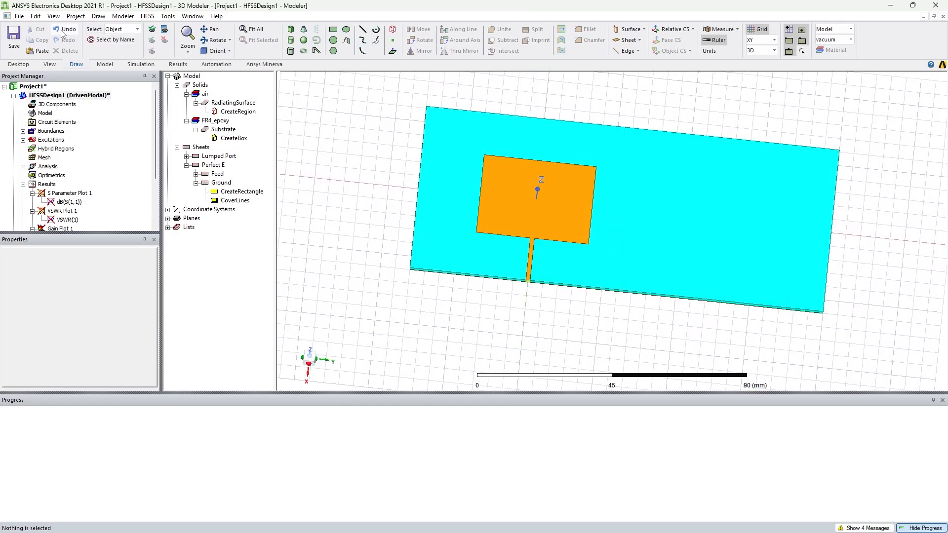
Set the project variable $sub_y to 80 mm, apply it despite the cleared undo history and accept the project variables
left_click(76, 17)
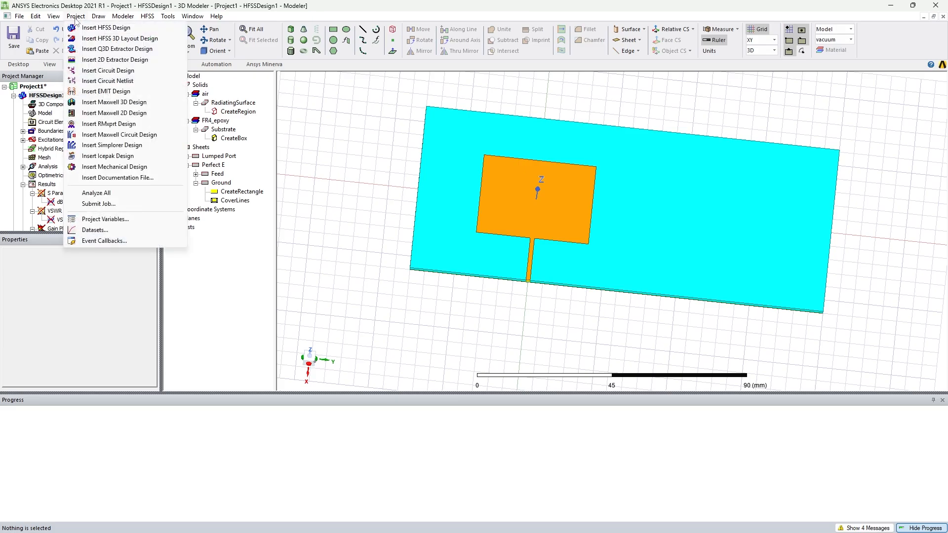
left_click(101, 214)
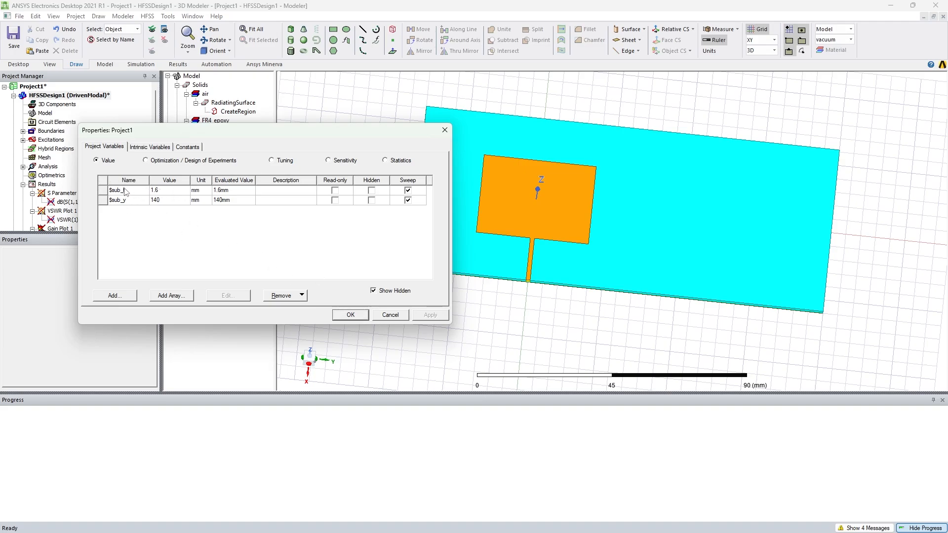
left_click(102, 192)
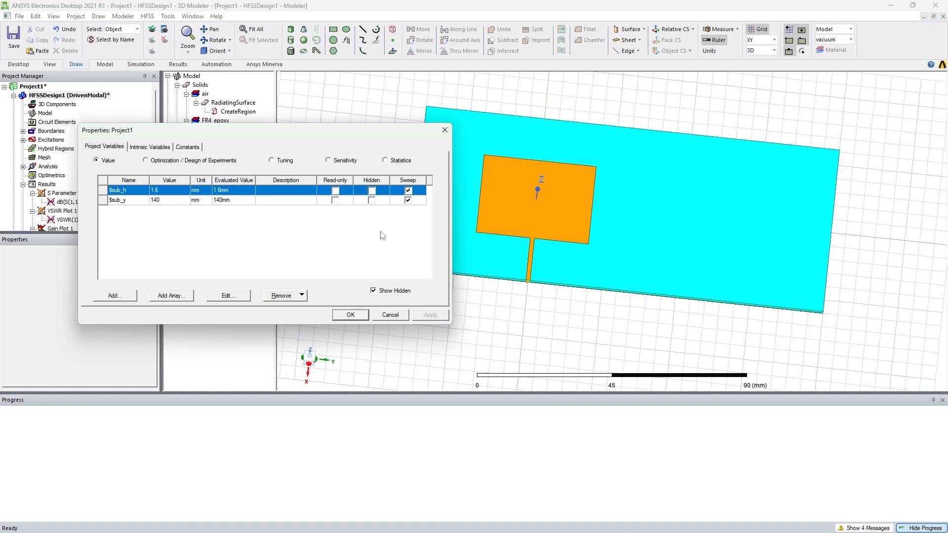
left_click(159, 203)
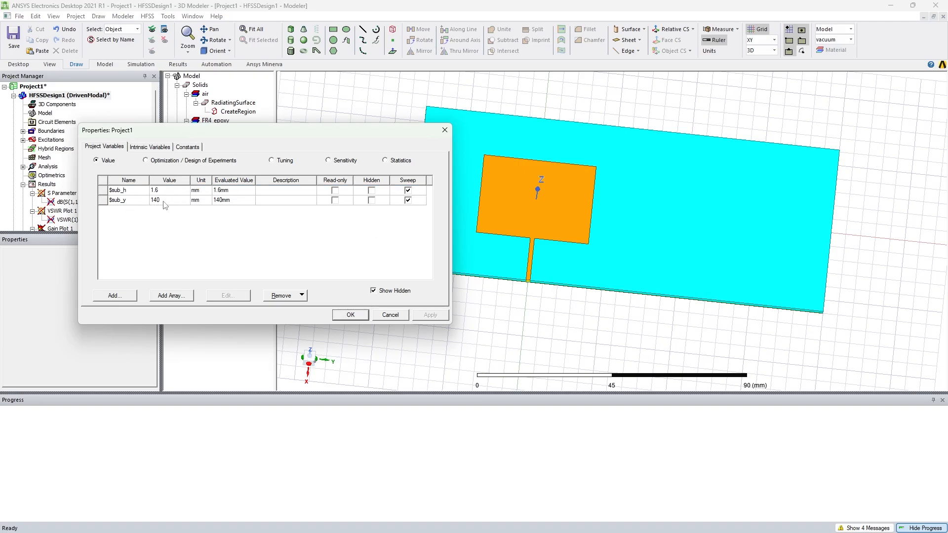
left_click(174, 202)
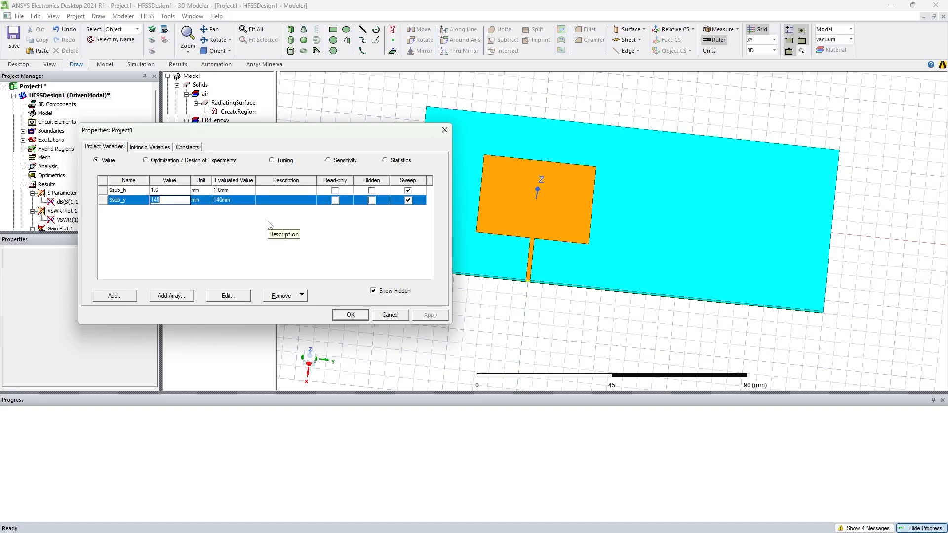
type("80")
left_click(295, 244)
left_click(431, 315)
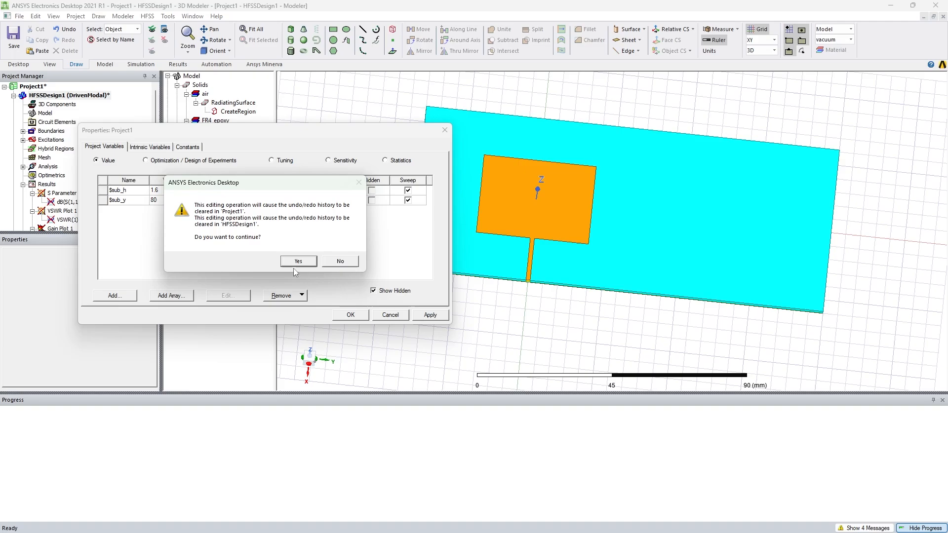
left_click(296, 257)
left_click(357, 316)
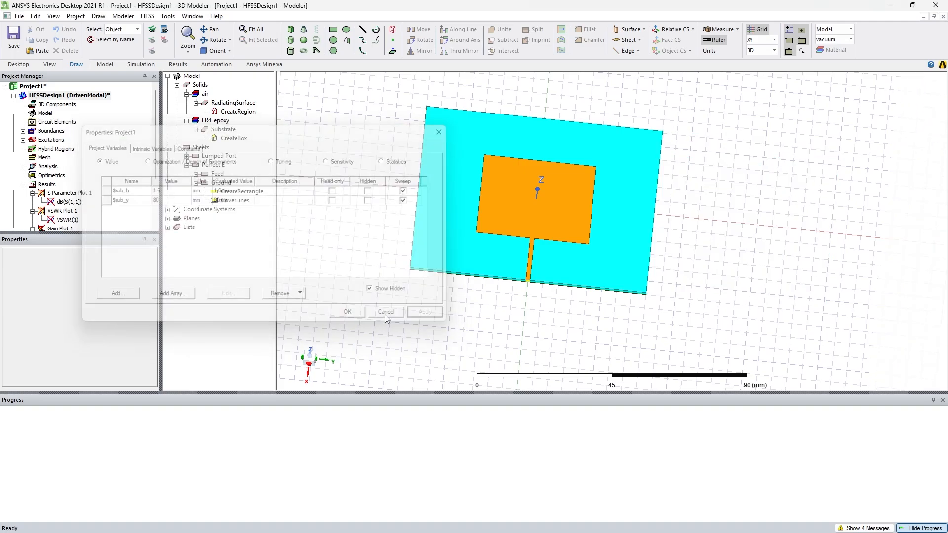
View the patch side of the antenna at different tilts and select the Substrate solid
middle_click_drag(613, 297, 599, 341)
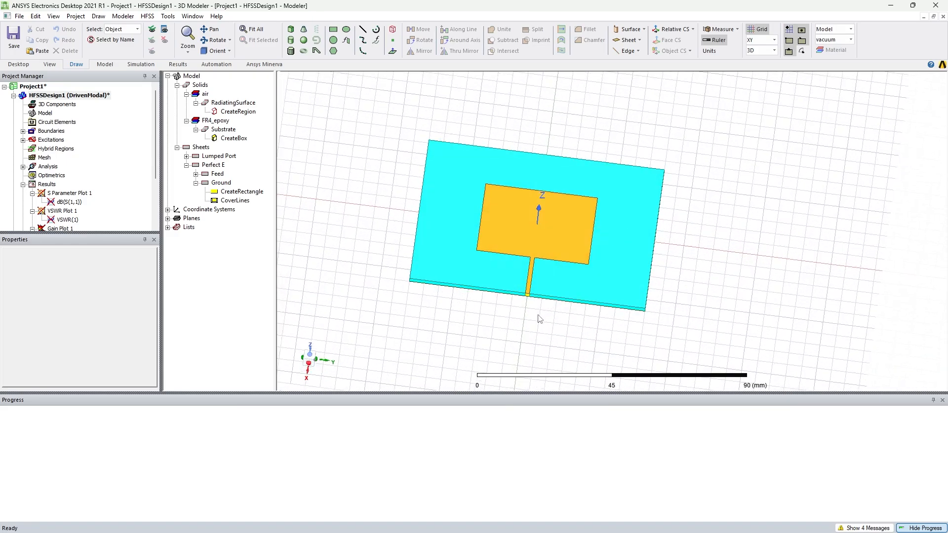
middle_click_drag(540, 319, 518, 319)
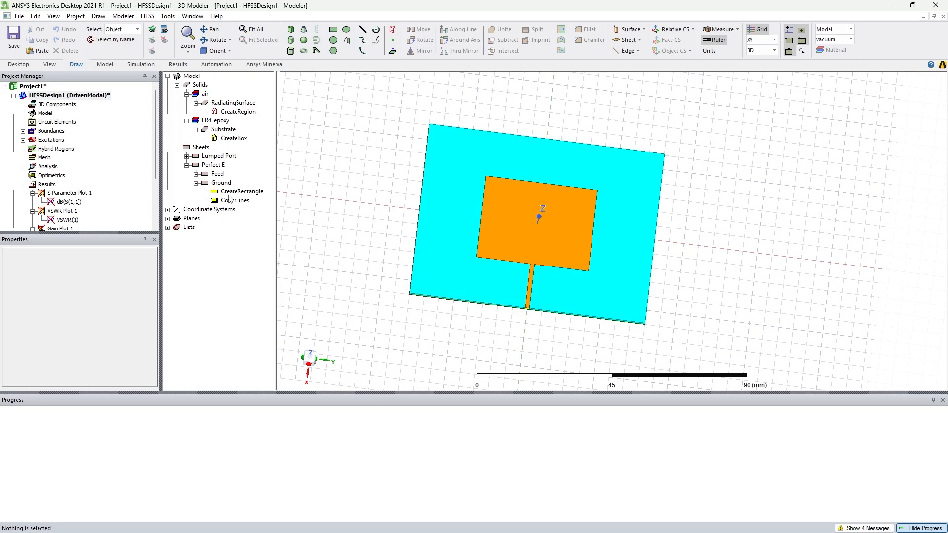
middle_click_drag(367, 253, 375, 229)
left_click(225, 130)
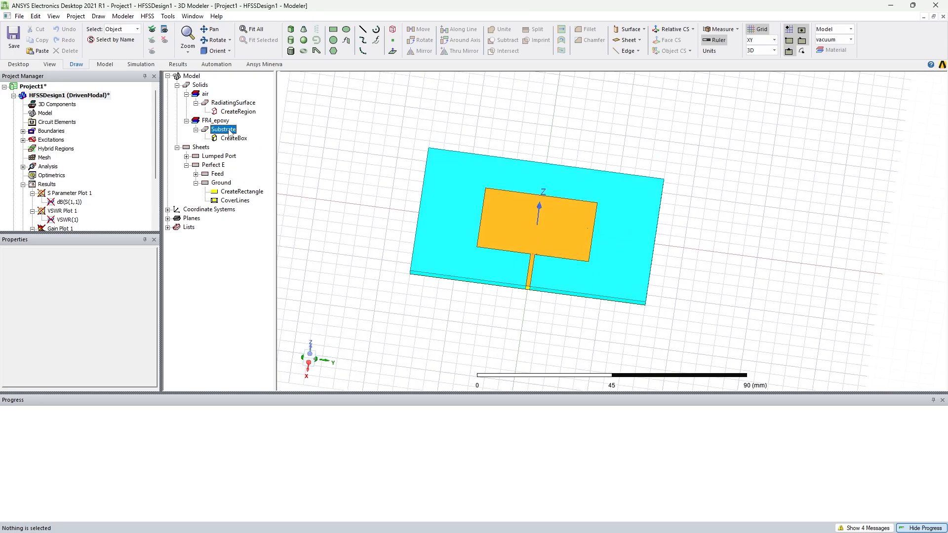
Set the project variable $sub_y to 140 mm, apply it and accept the project variables
left_click(331, 279)
middle_click_drag(784, 271, 786, 213)
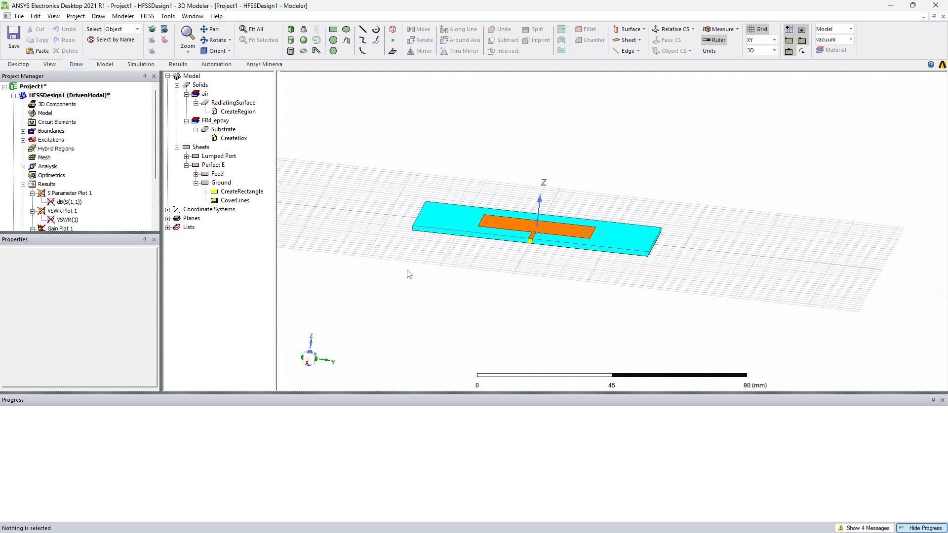
mouse_move(408, 274)
middle_mouse_down()
mouse_move(553, 269)
mouse_move(635, 203)
mouse_move(557, 228)
mouse_move(590, 290)
mouse_move(454, 88)
mouse_move(288, 216)
mouse_move(413, 178)
mouse_move(385, 194)
middle_mouse_up()
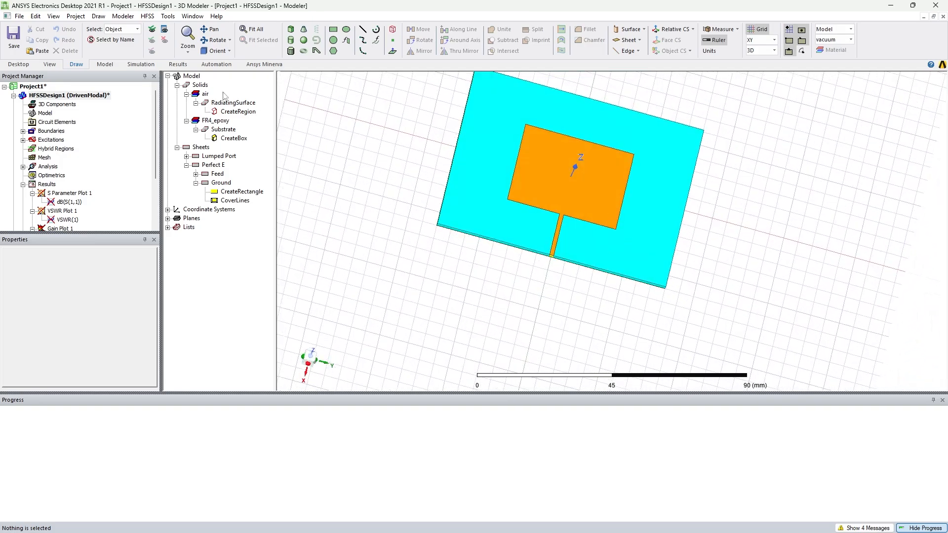
left_click(76, 16)
left_click(101, 220)
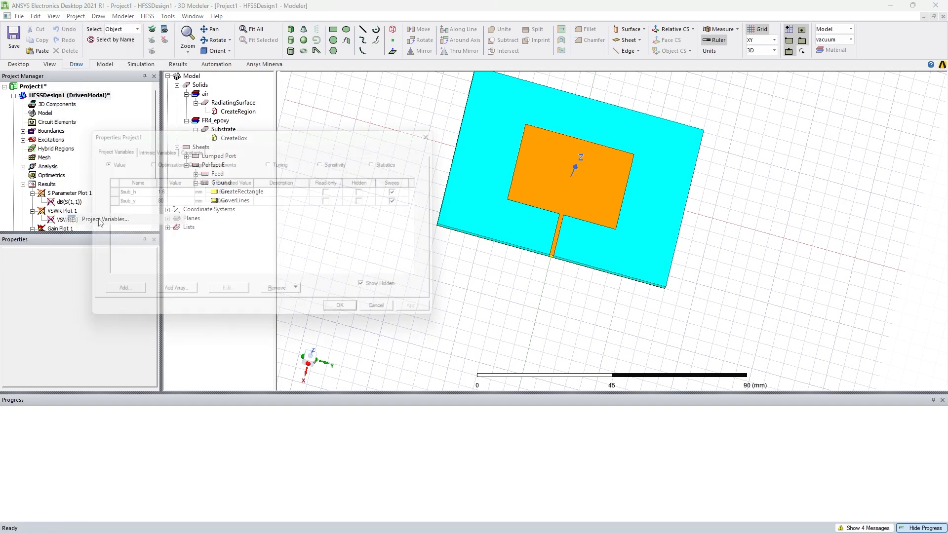
double_click(173, 199)
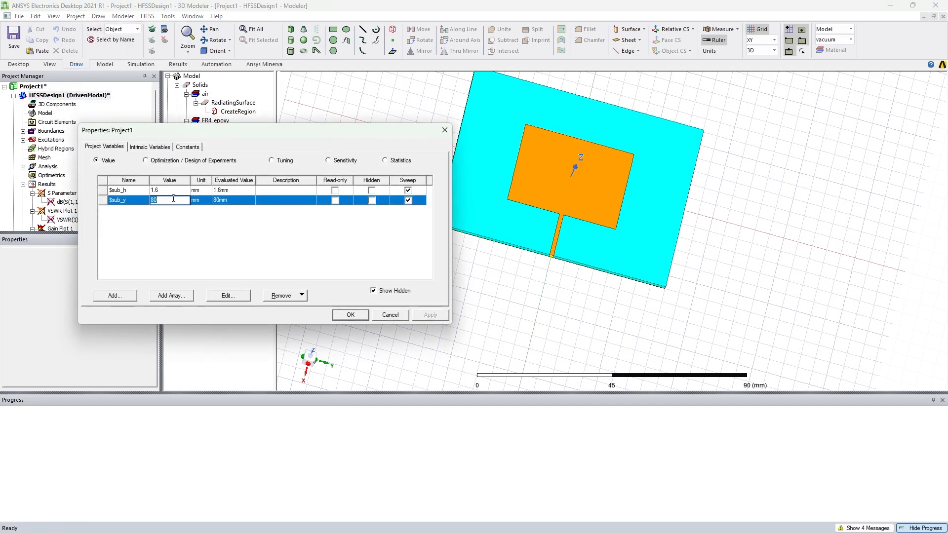
left_click(207, 235)
left_click(429, 316)
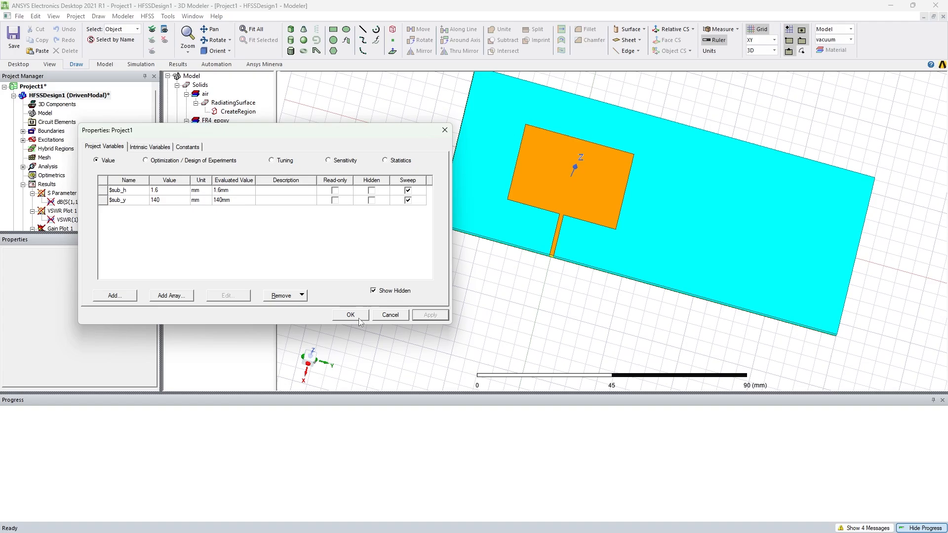
left_click(355, 316)
View the antenna from straight above the patch side and collapse the Ground sheet's history in the model tree
middle_click_drag(370, 172, 352, 208)
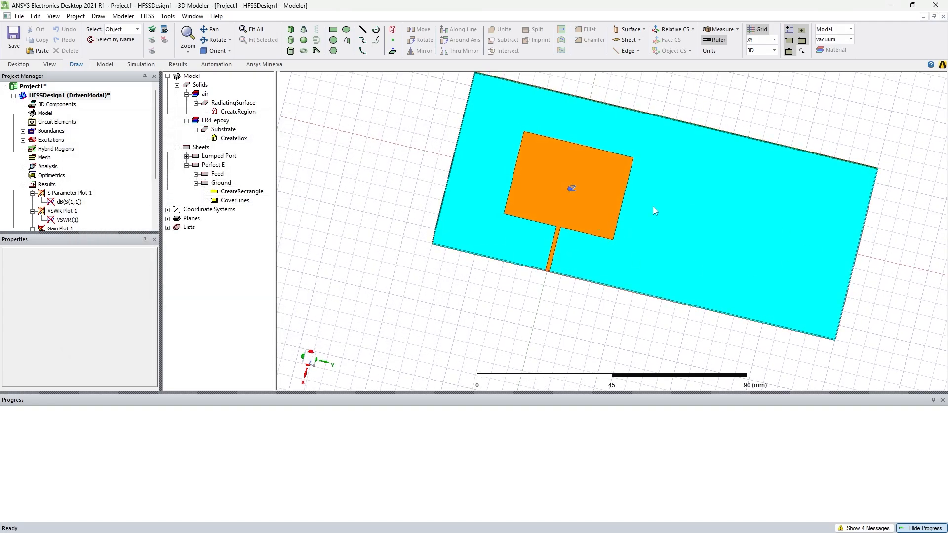
mouse_move(729, 296)
middle_mouse_down()
mouse_move(730, 163)
mouse_move(739, 296)
middle_mouse_up()
middle_click_drag(390, 133, 356, 173)
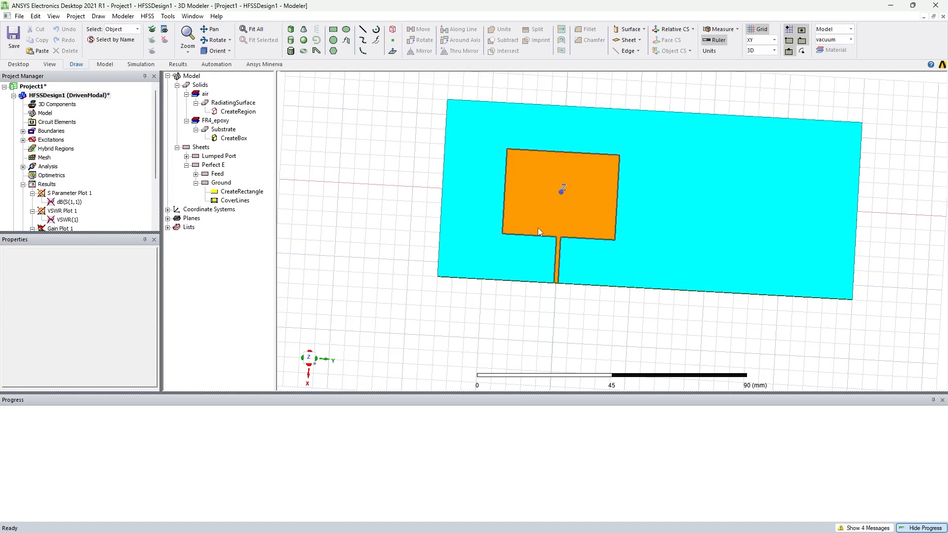
middle_click_drag(413, 125, 410, 135)
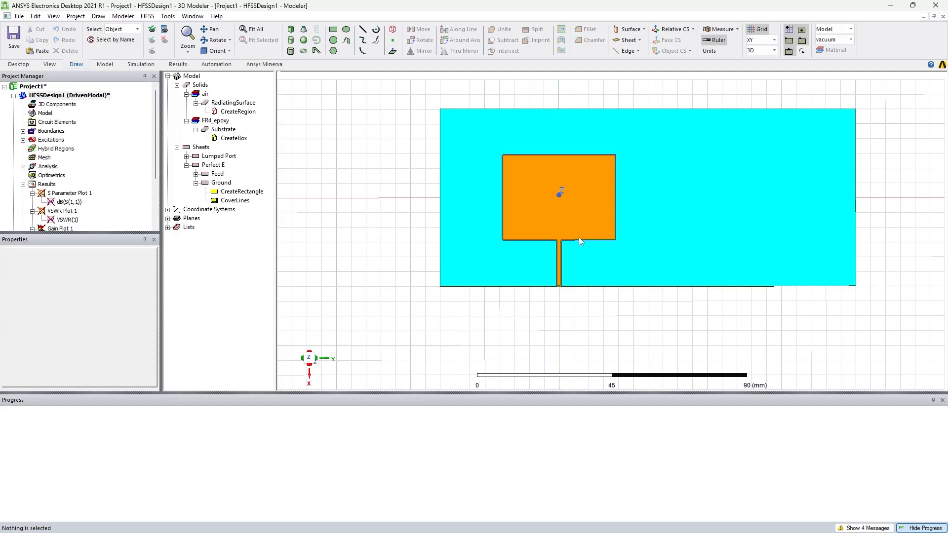
left_click(196, 182)
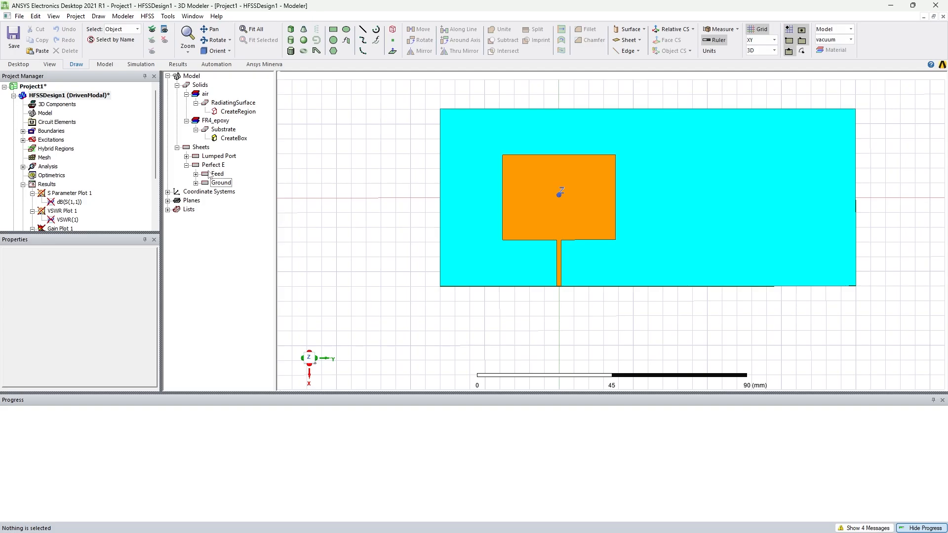
Duplicate the Feed and Port sheets together along a line, from the patch centre 75 mm in Y, with a total number of 2
left_click(563, 242)
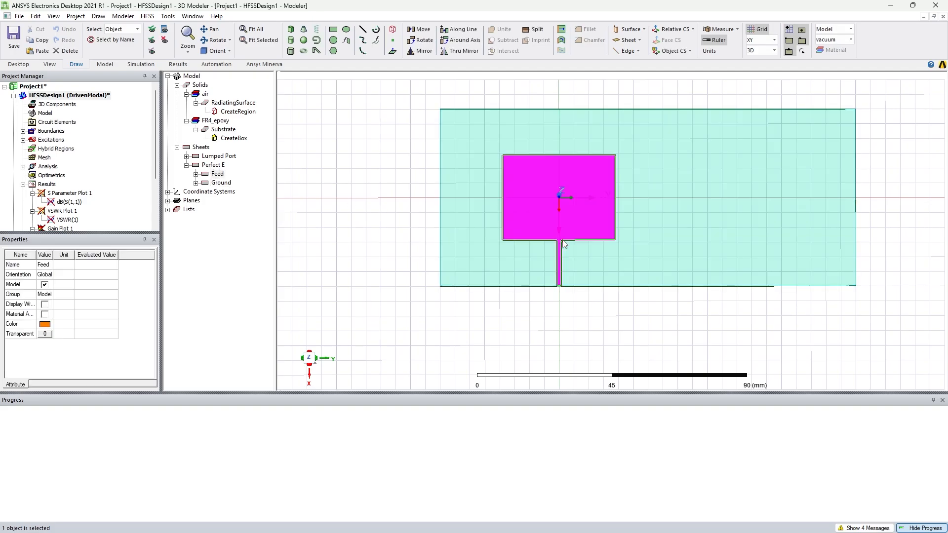
left_click_drag(410, 227, 482, 258, "alt")
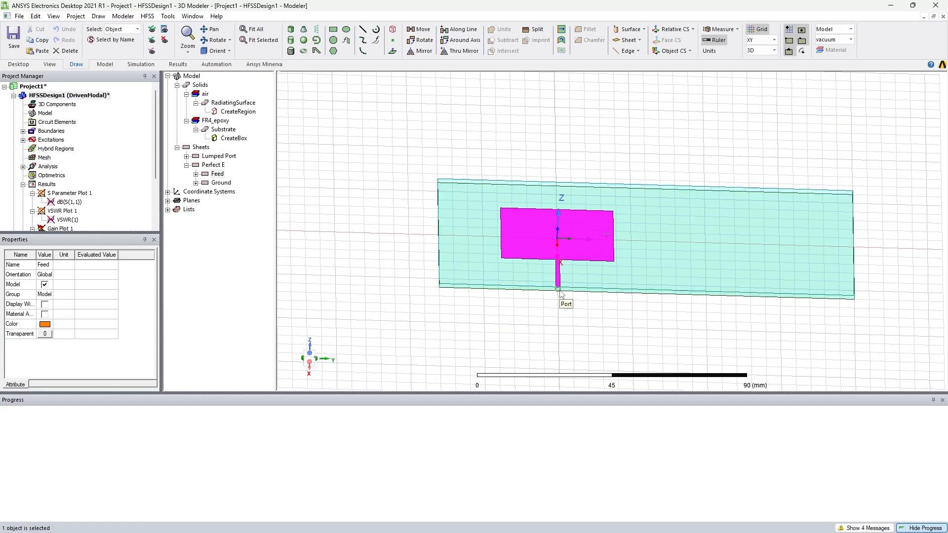
left_click(217, 174)
left_click(187, 156)
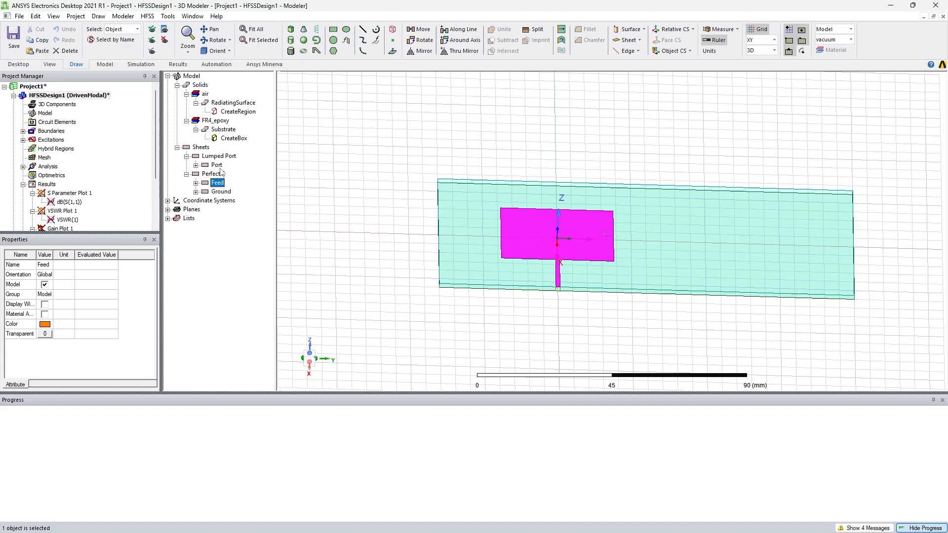
left_click(217, 166, "ctrl")
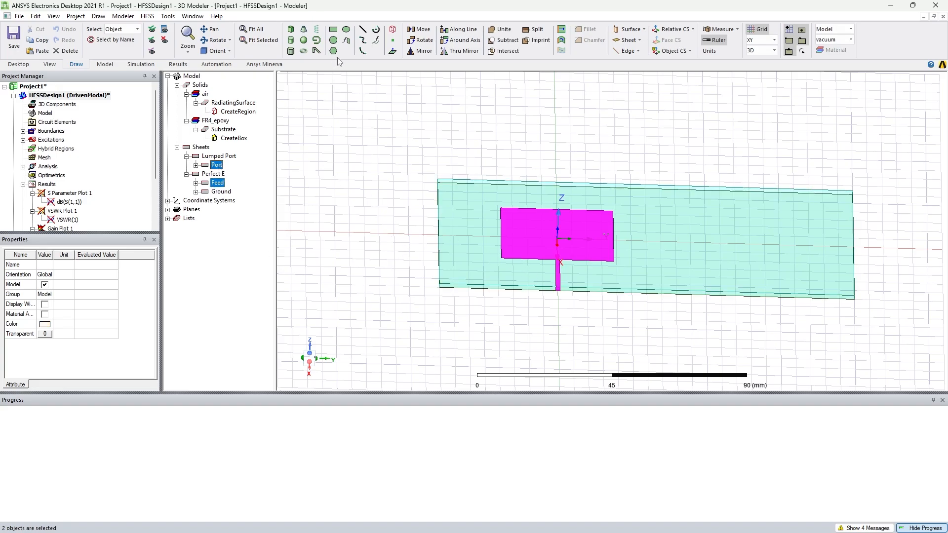
left_click(453, 32)
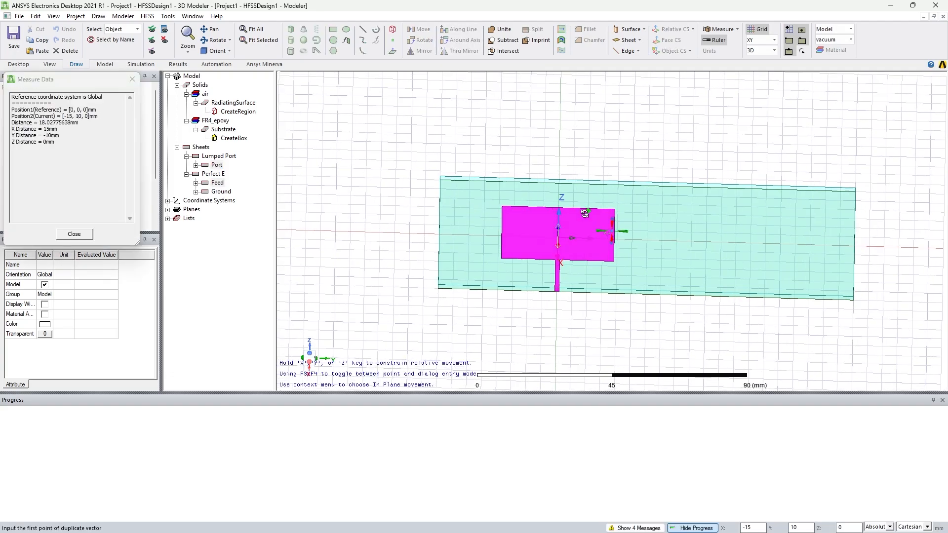
middle_click_drag(584, 213, 575, 261)
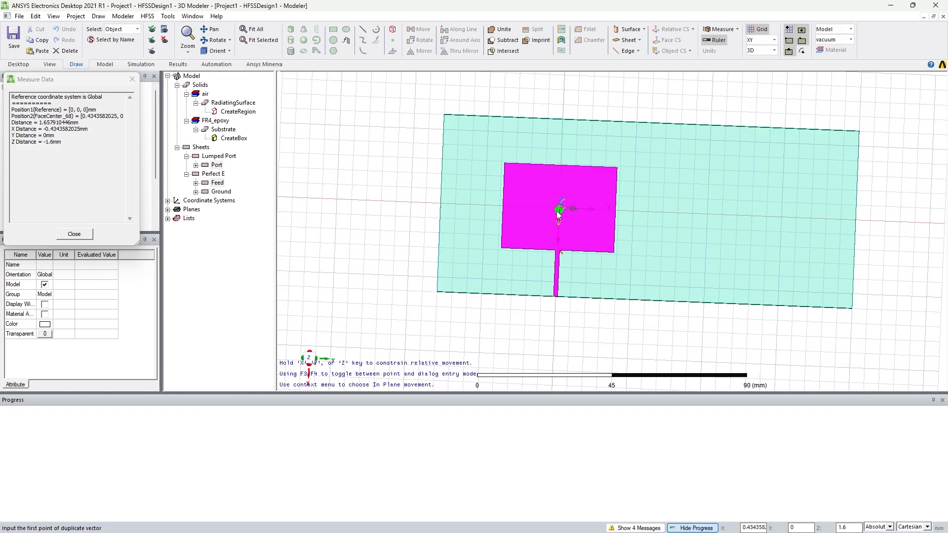
left_click(558, 210)
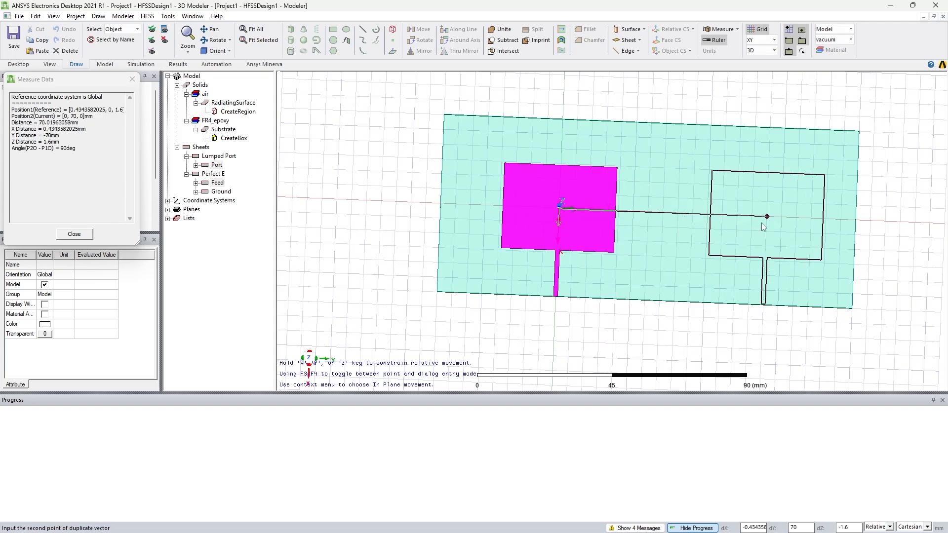
left_click(782, 221)
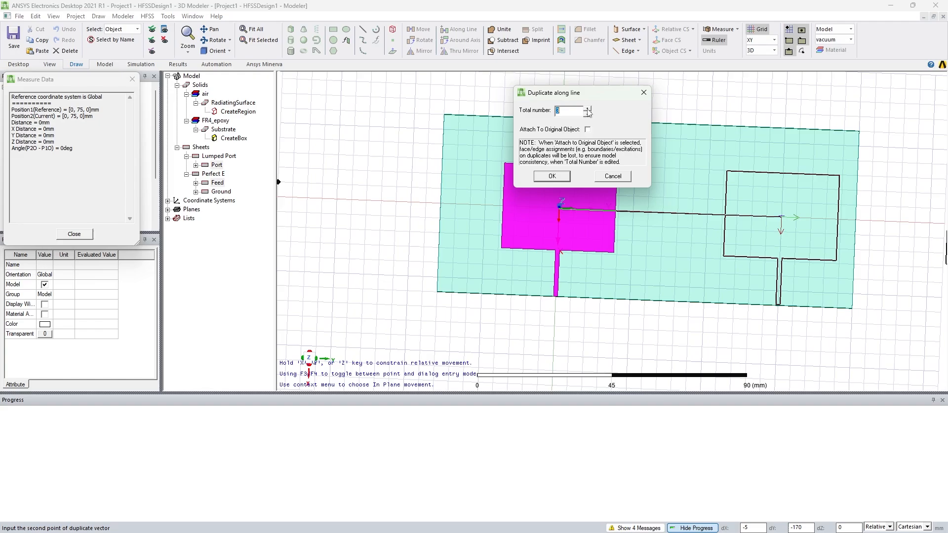
left_click(587, 107)
left_click(587, 108)
left_click(552, 177)
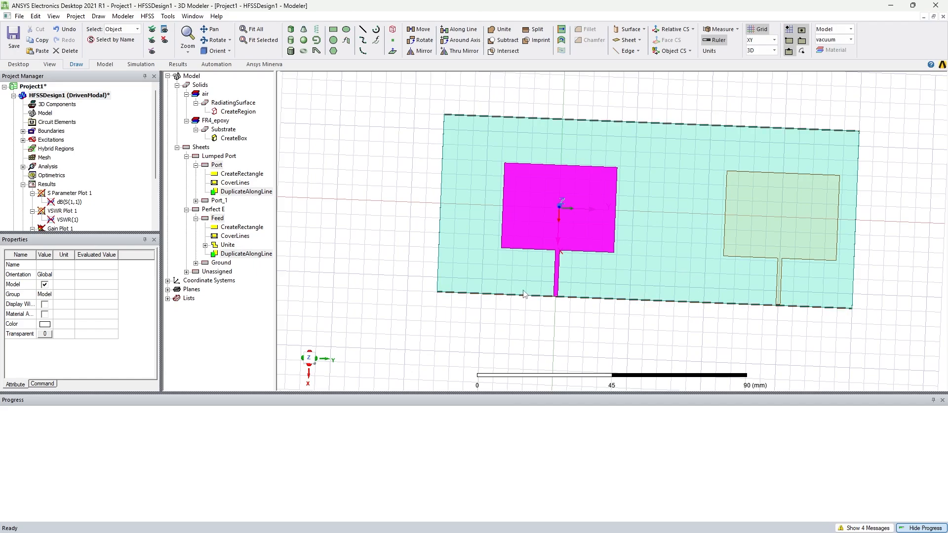
Set the vector of the Port's DuplicateAlongLine operation to 0, 35, 0 mm and accept the properties
left_click(373, 285)
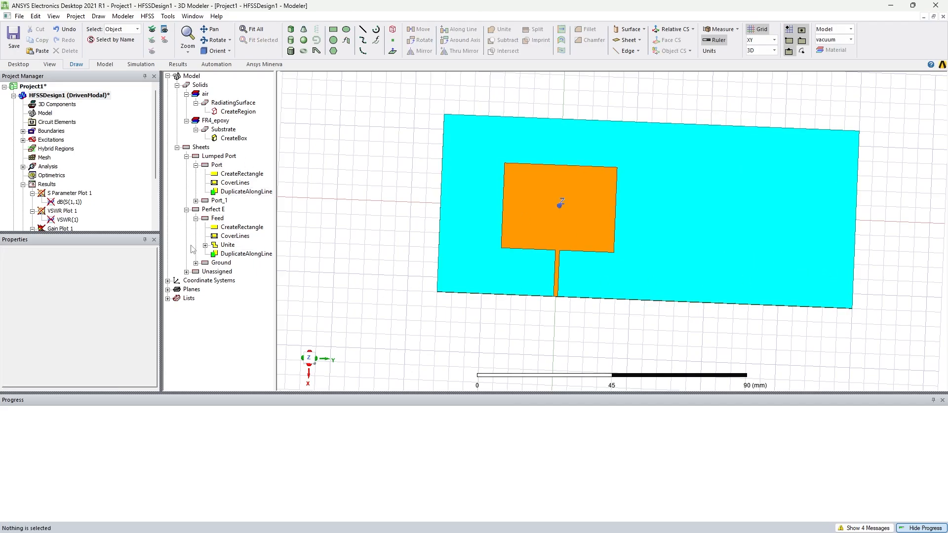
double_click(251, 192)
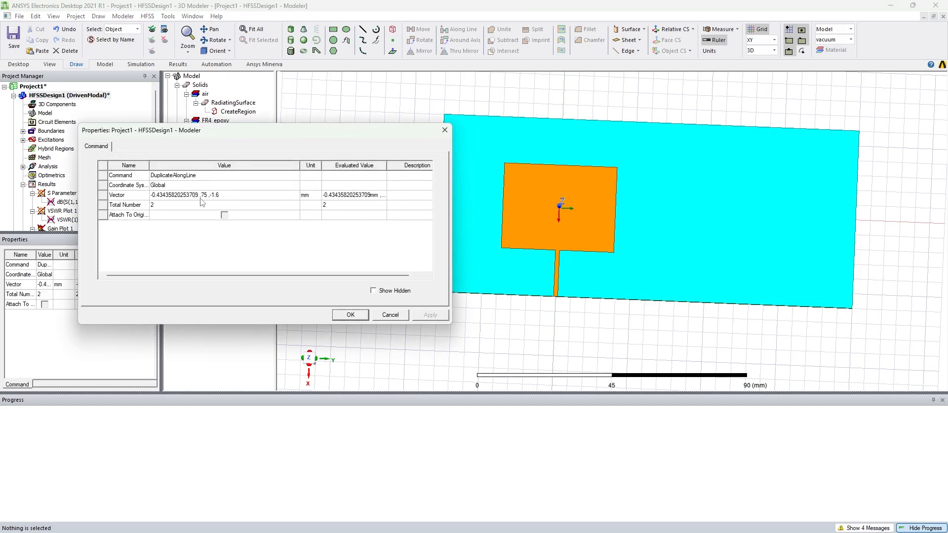
left_click(254, 197)
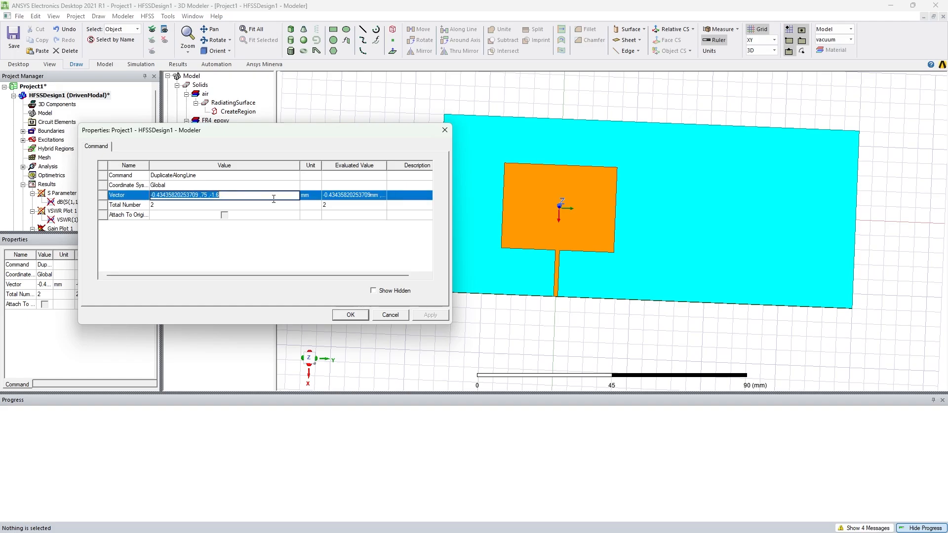
type("0,35,0")
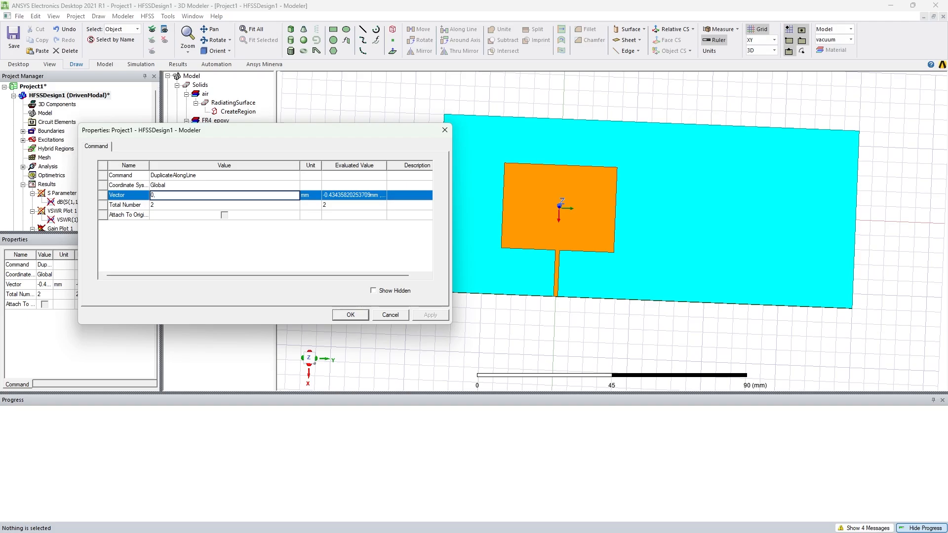
left_click(281, 232)
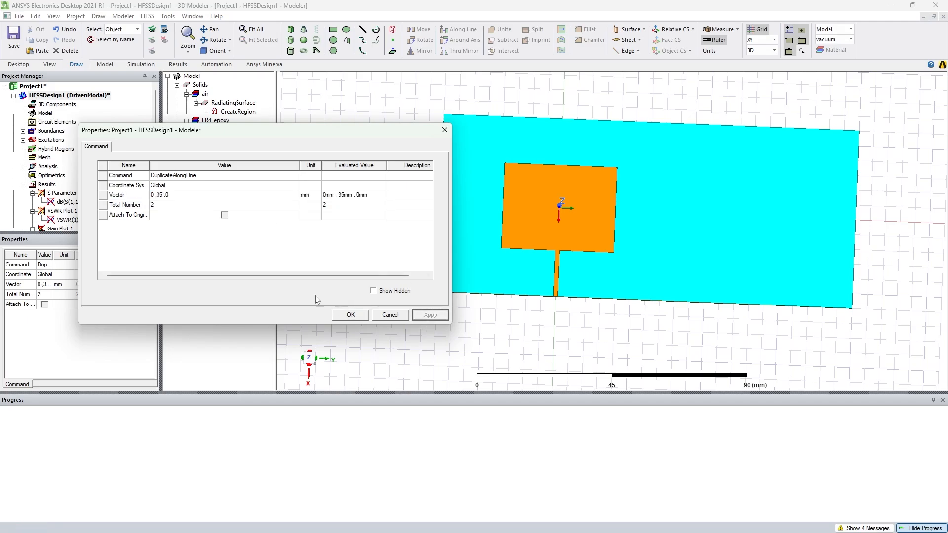
left_click(345, 319)
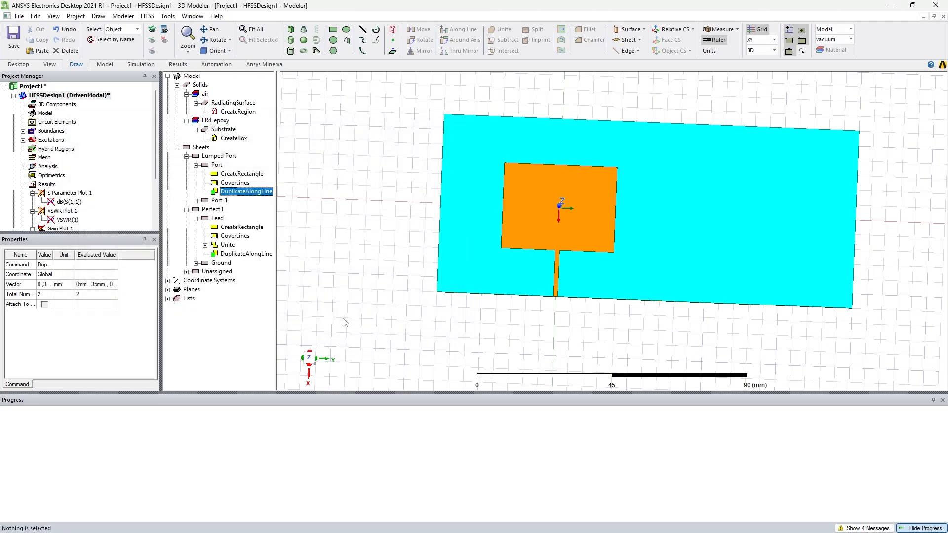
Set the vector of the Feed's DuplicateAlongLine operation to 0, 35, 0 mm, apply it and accept the properties
double_click(235, 254)
left_click(201, 195)
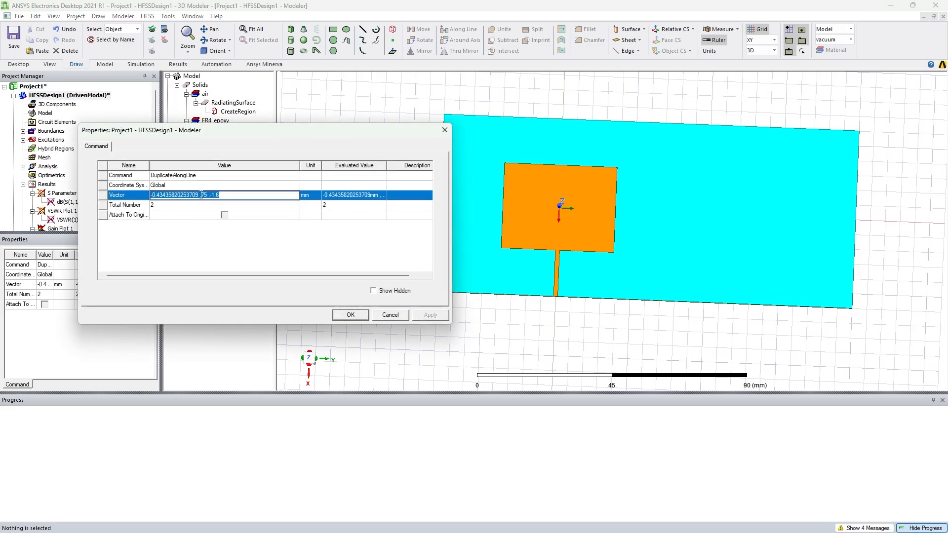
type("0,35,0")
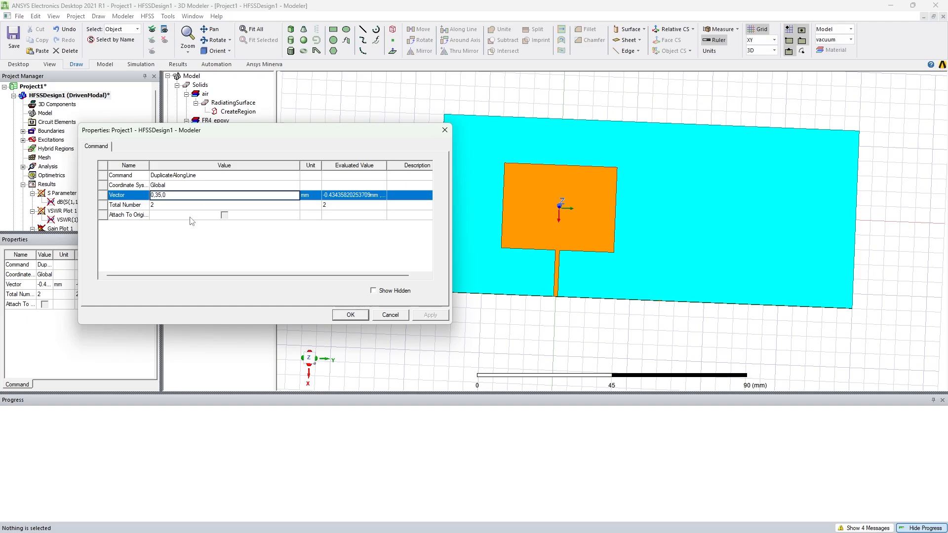
left_click(364, 264)
left_click(432, 316)
left_click(343, 313)
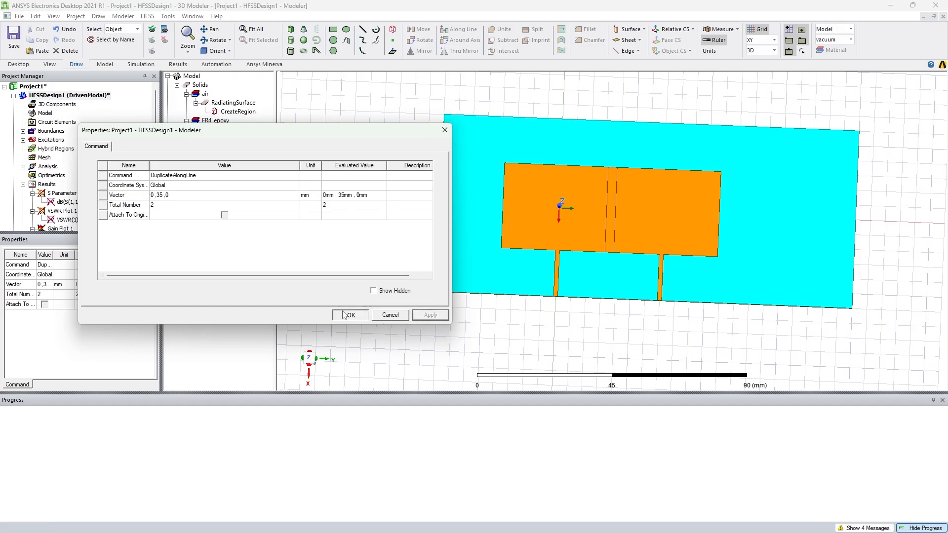
Set the Port duplicate's vector to 0, $move, 0, defining the project variable $move as 40 mm, and apply it
middle_click_drag(623, 320, 670, 256)
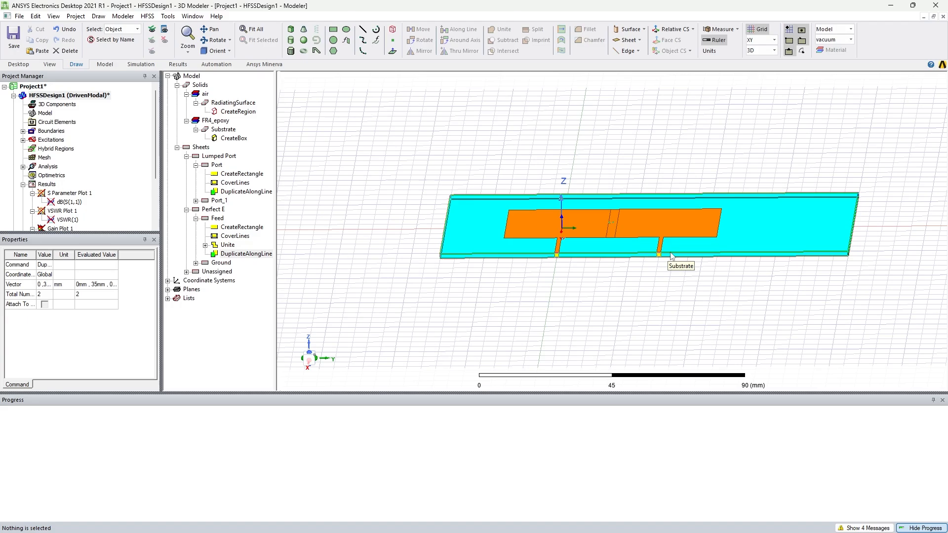
scroll(671, 256, "up", 4)
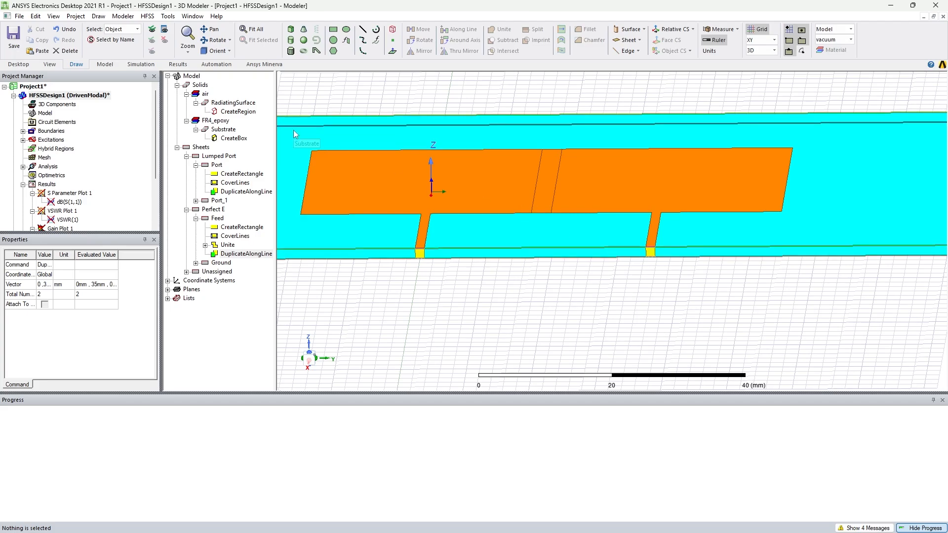
double_click(249, 192)
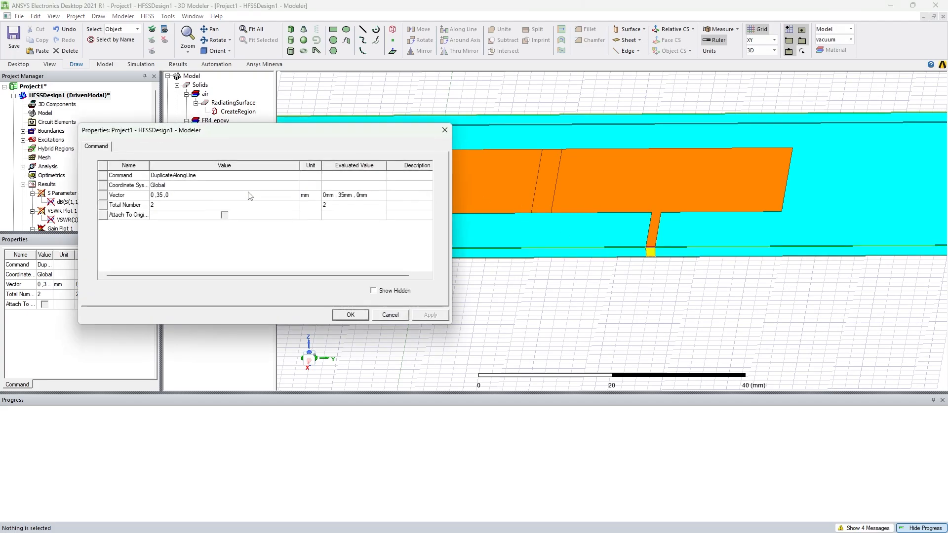
left_click(164, 196)
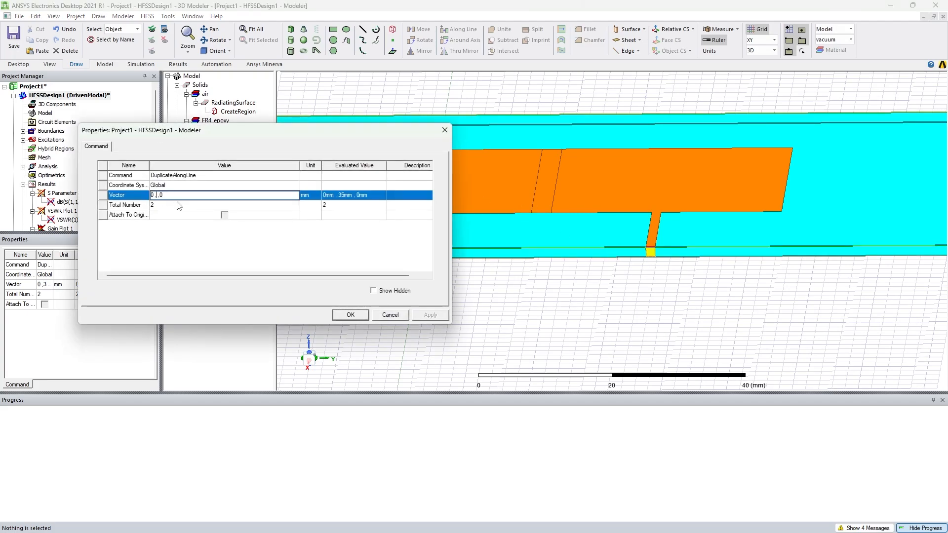
type("$")
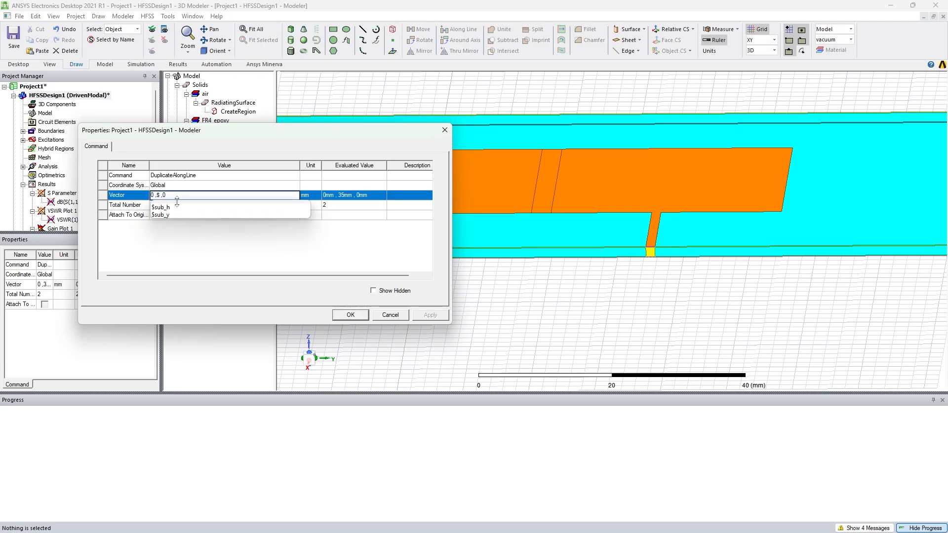
type("move")
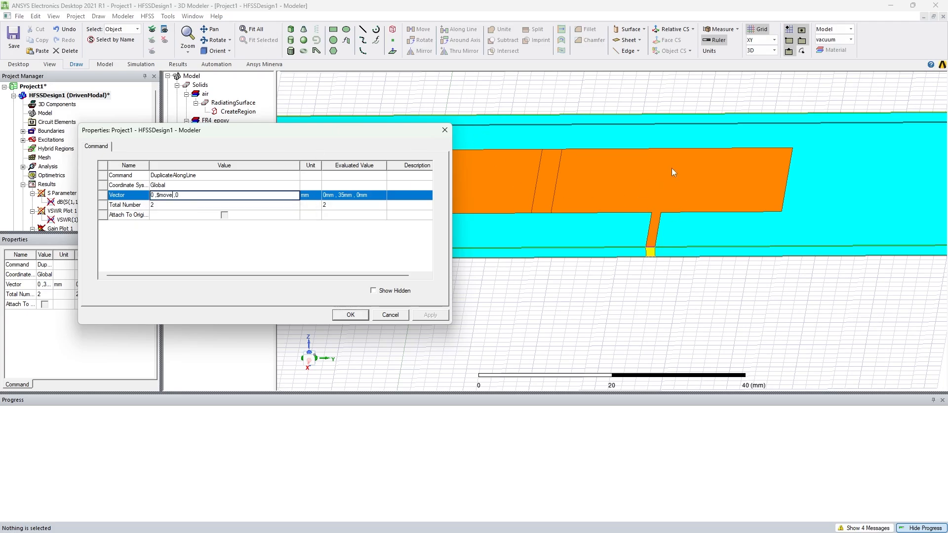
left_click(350, 315)
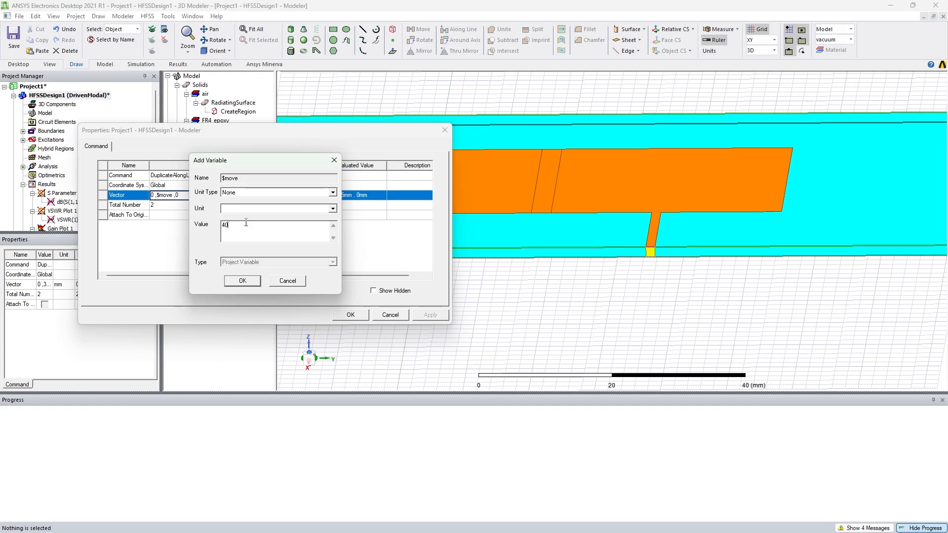
left_click(242, 281)
left_click(431, 315)
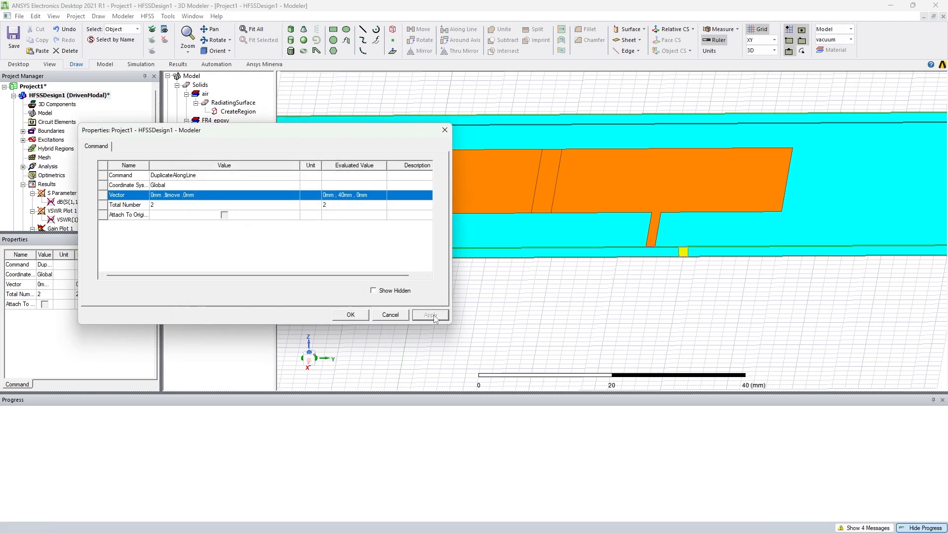
Accept the Port duplicate's properties, and set the vector of the Feed's DuplicateAlongLine operation to 0mm, $move, 0mm, applying and accepting it
left_click(352, 315)
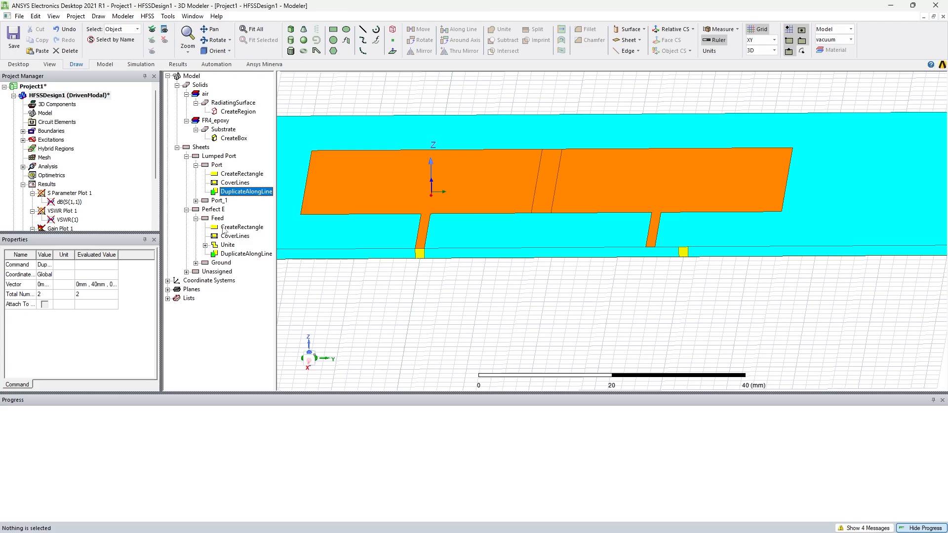
double_click(227, 255)
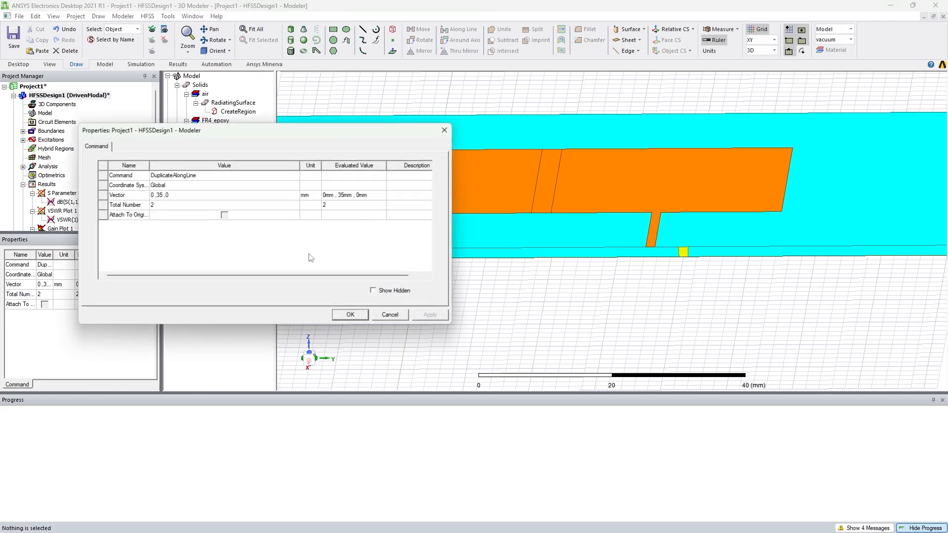
left_click(165, 195)
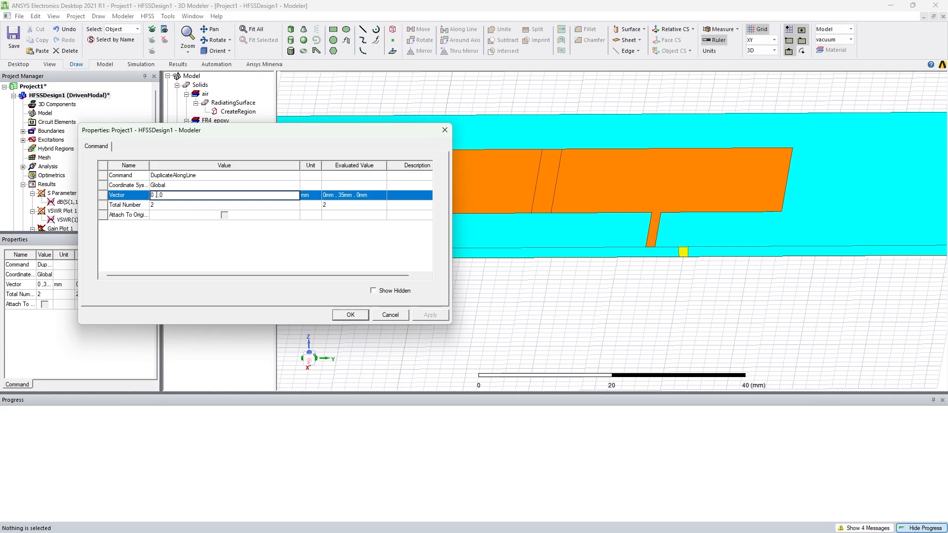
type("$move")
left_click(226, 248)
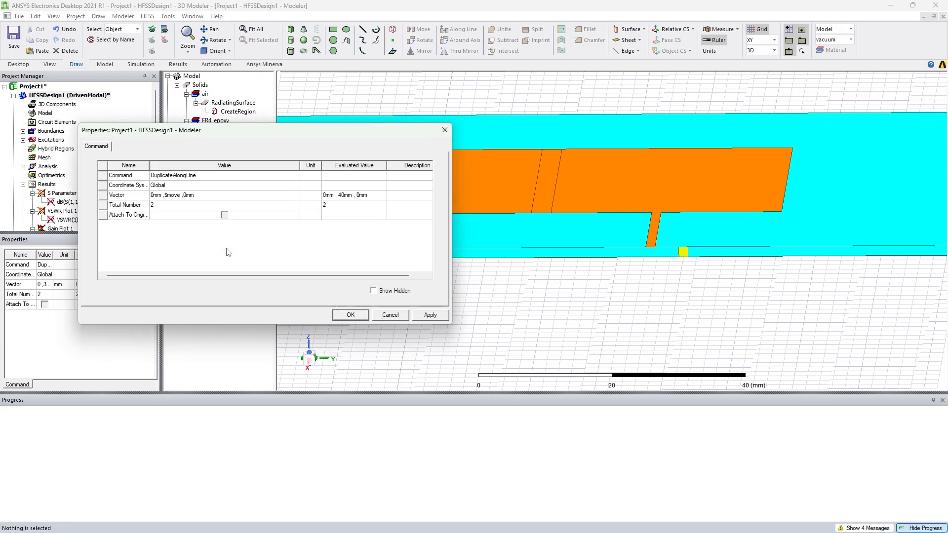
left_click(420, 314)
left_click(350, 315)
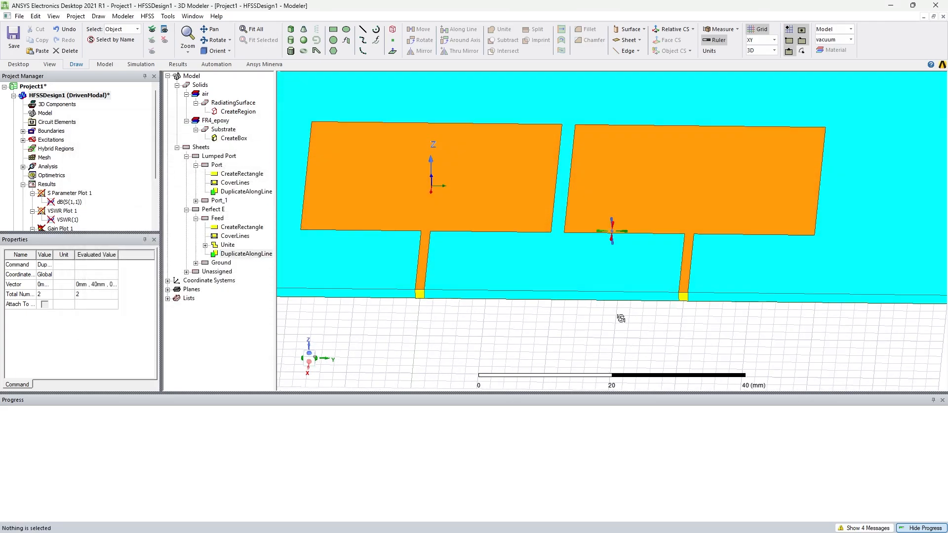
Set the project variable $move to 45 mm, apply it and accept the project variables
left_click(75, 16)
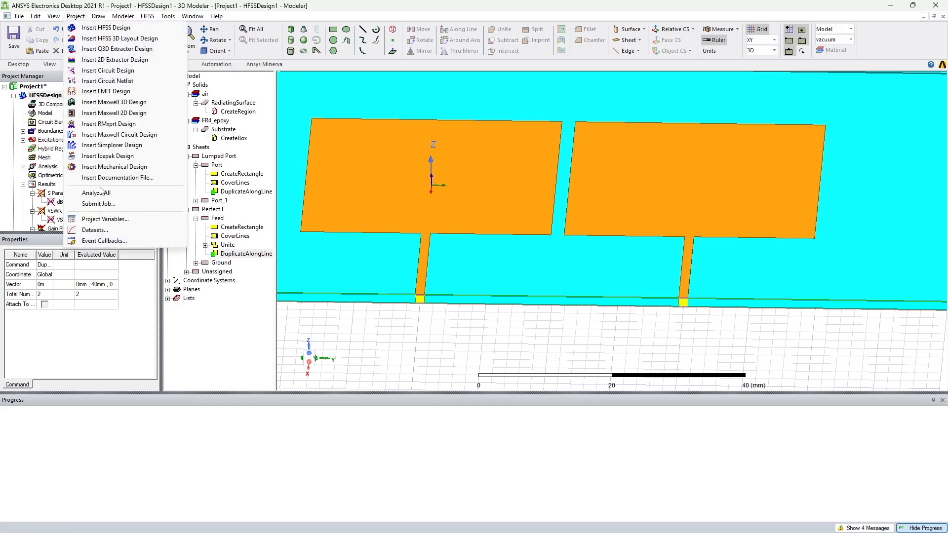
left_click(107, 220)
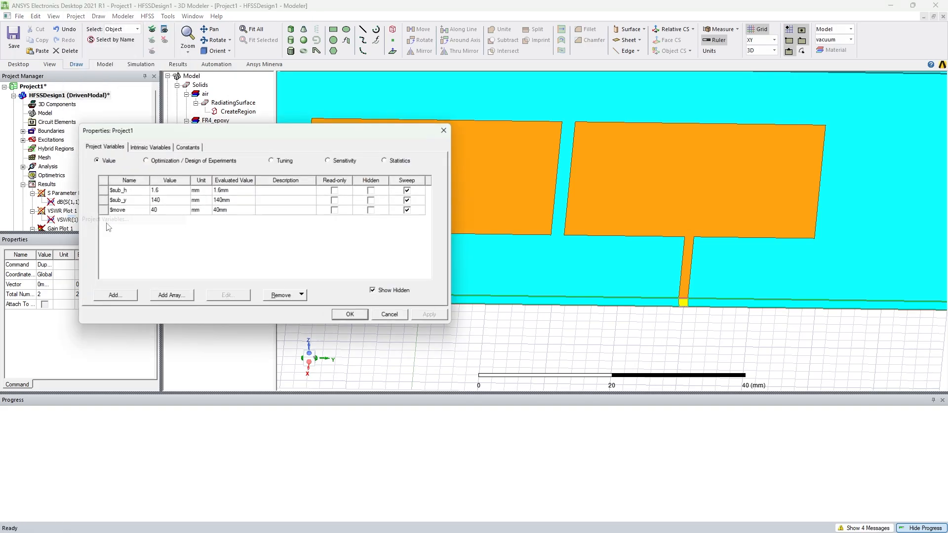
left_click(162, 210)
type("45")
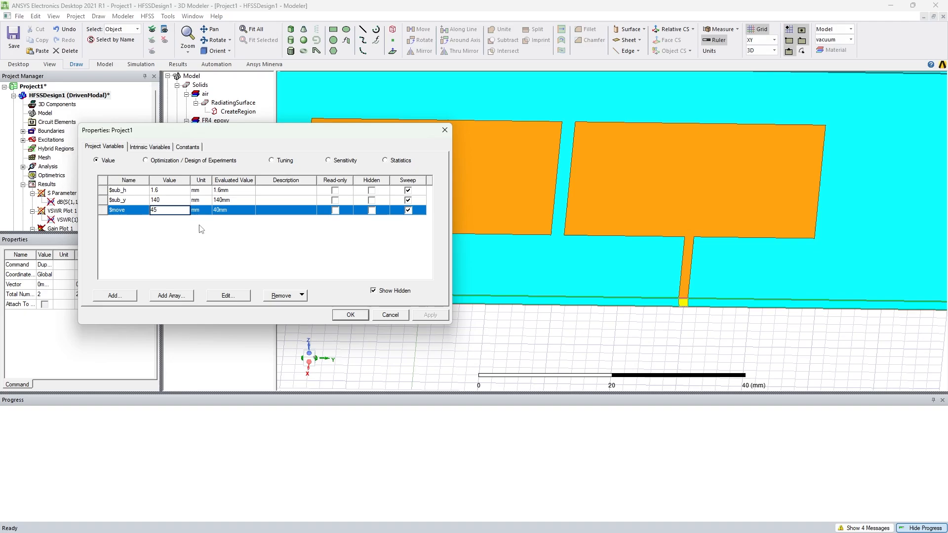
left_click(430, 315)
left_click(299, 261)
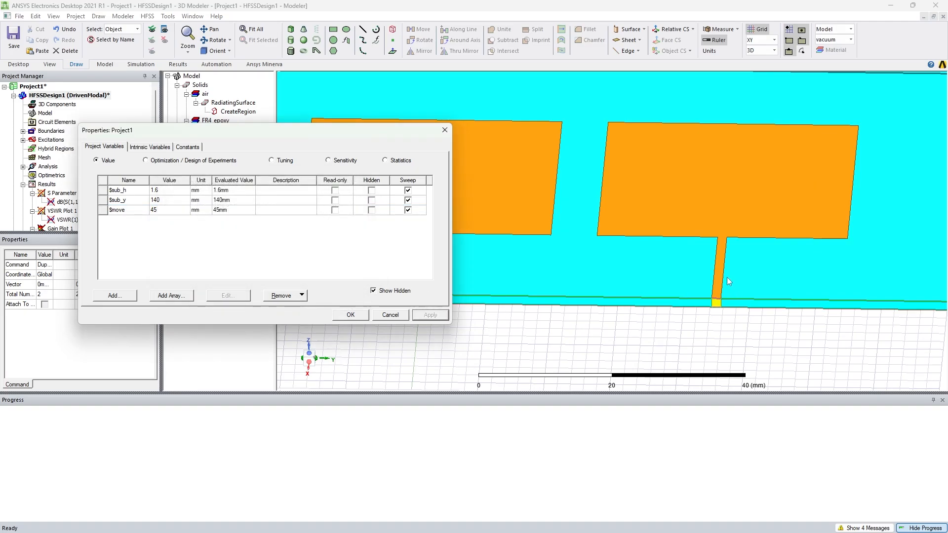
left_click(362, 312)
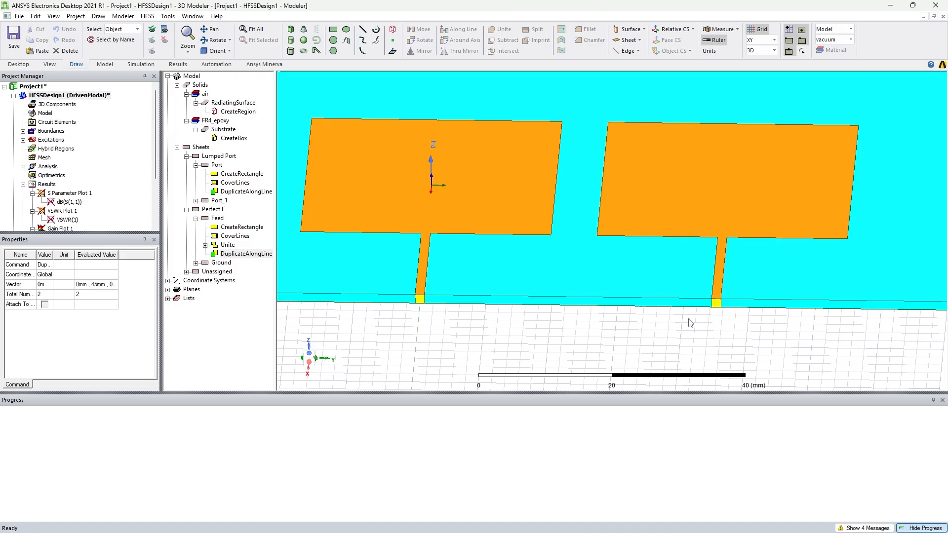
Measure the Y distance from the original patch's outer edge to the nearest substrate edge
scroll(671, 313, "up", 2)
scroll(671, 313, "down", 5)
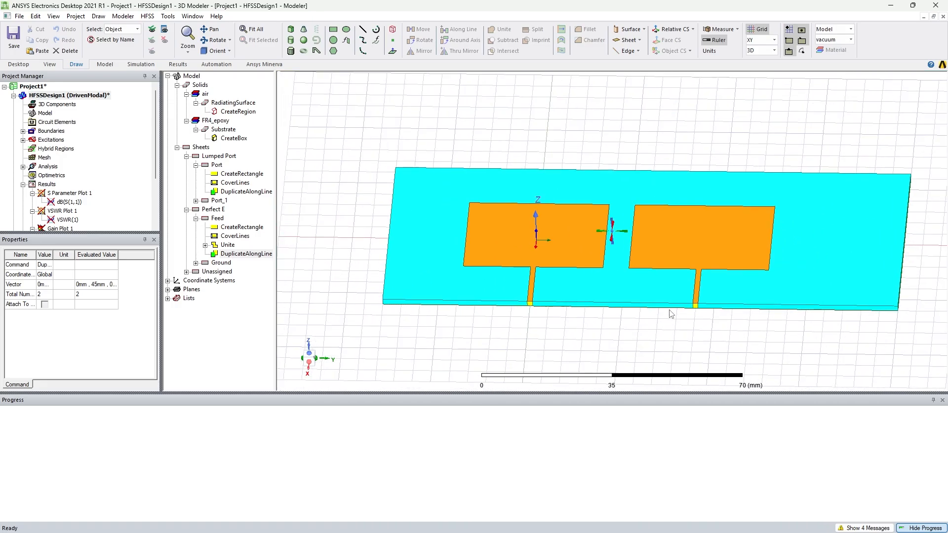
middle_click_drag(671, 313, 701, 316)
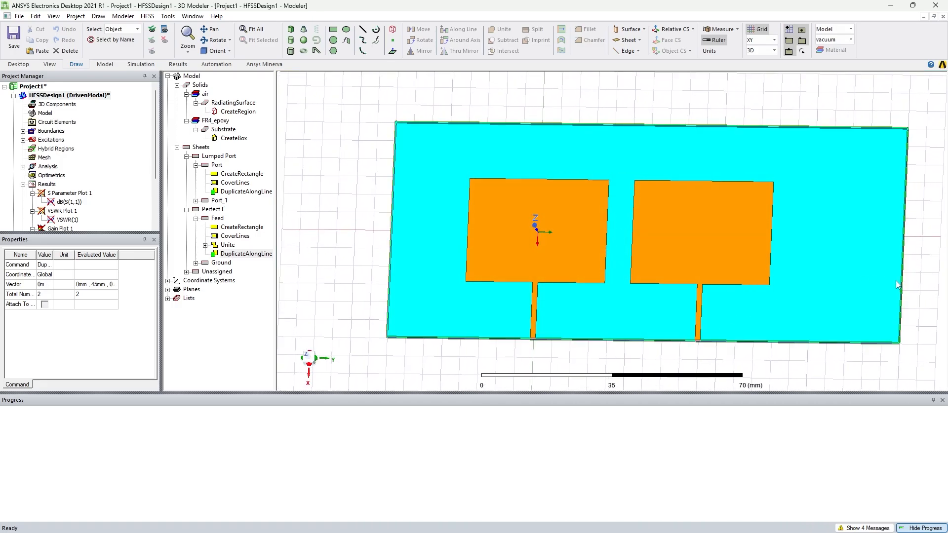
middle_click_drag(647, 252, 644, 271)
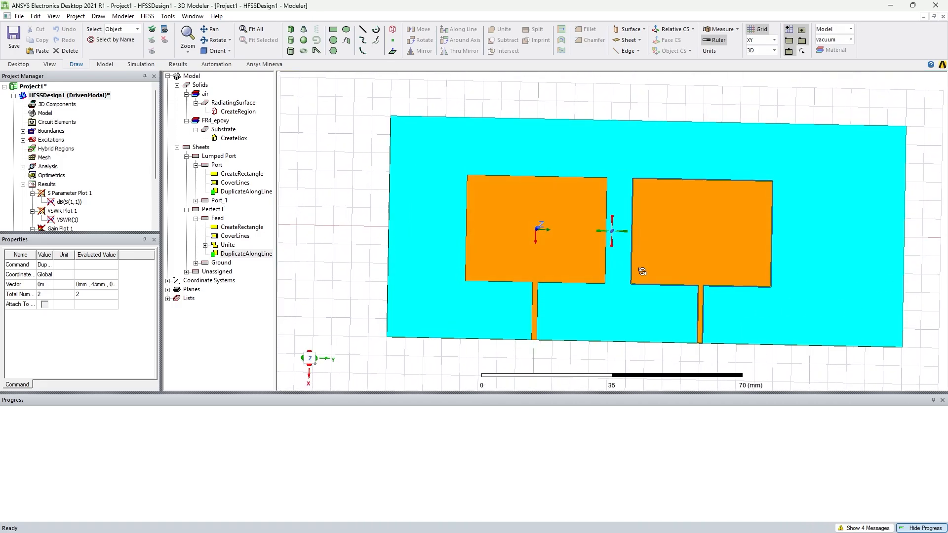
middle_click_drag(353, 112, 464, 219)
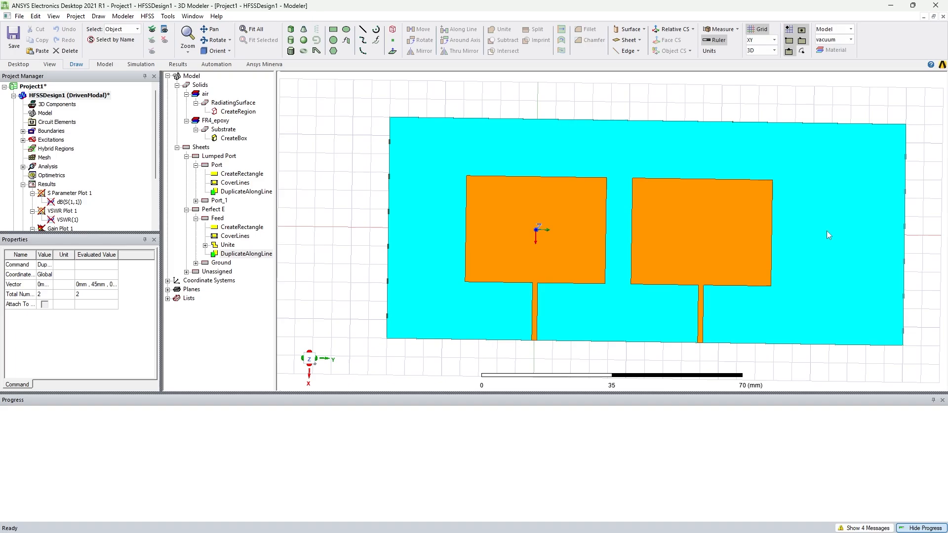
left_click(364, 30)
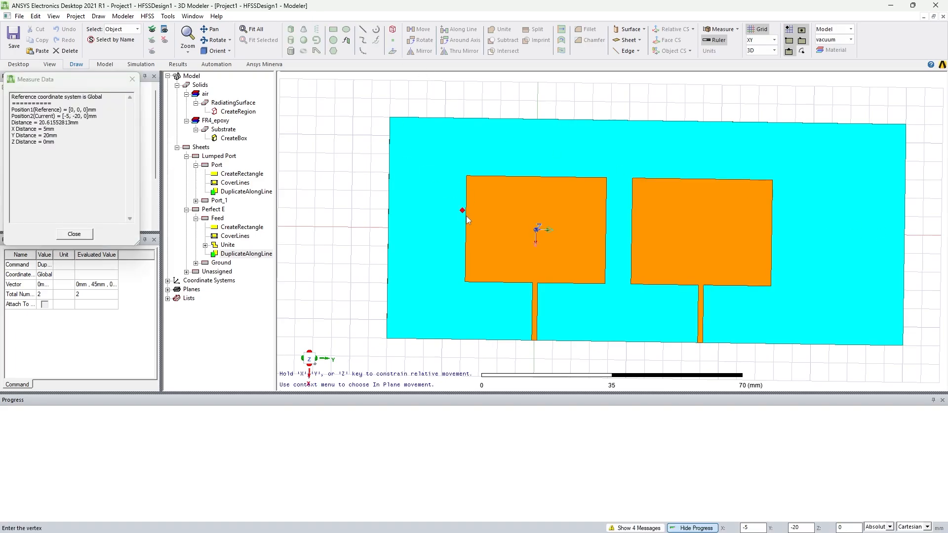
scroll(466, 215, "up", 5)
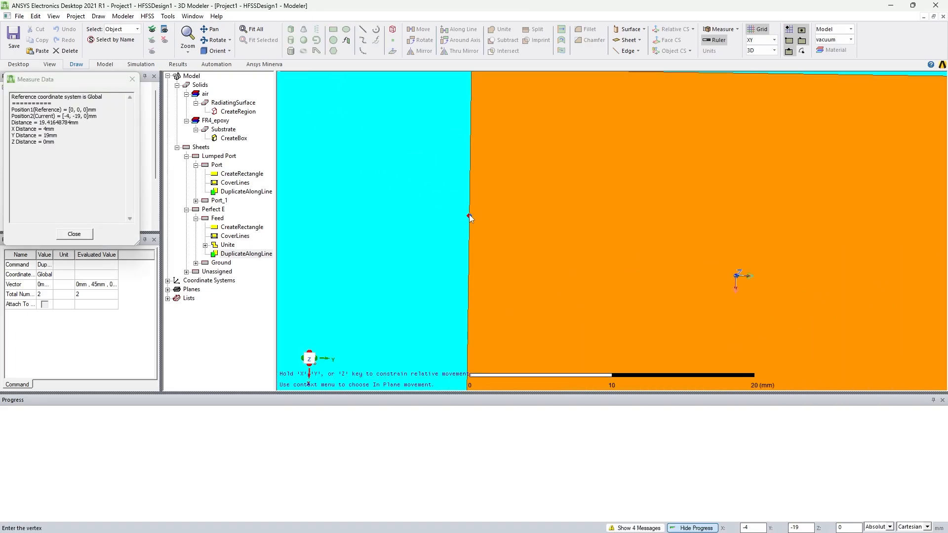
left_click(469, 215)
scroll(469, 214, "down", 5)
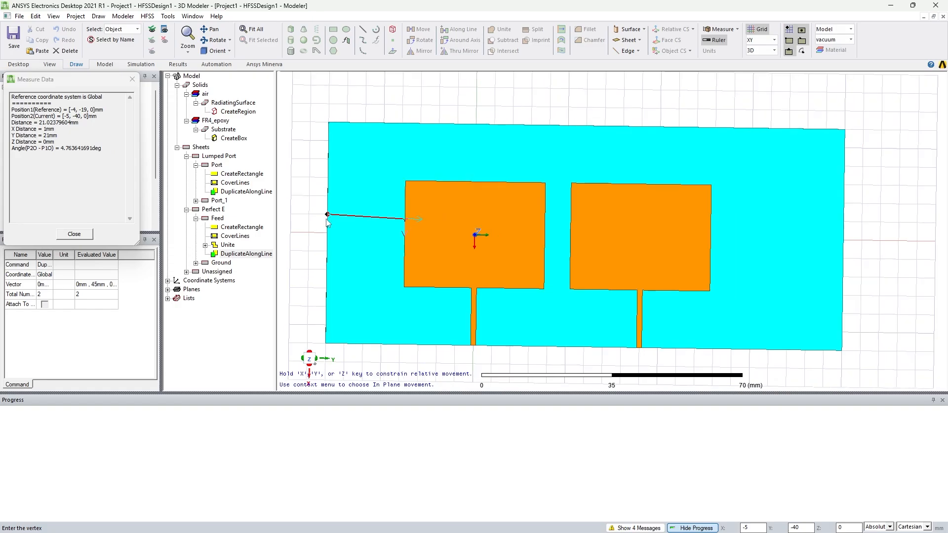
scroll(327, 221, "up", 5)
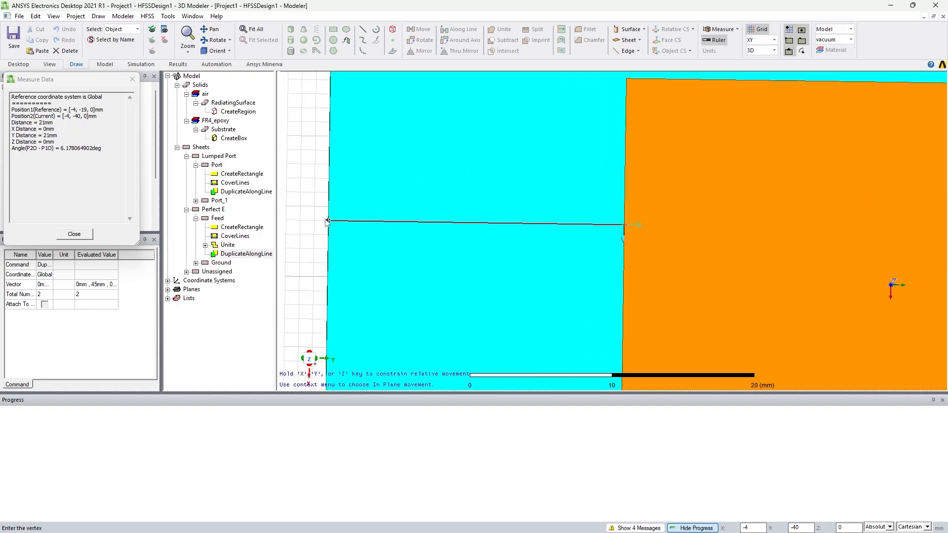
scroll(326, 225, "up", 3)
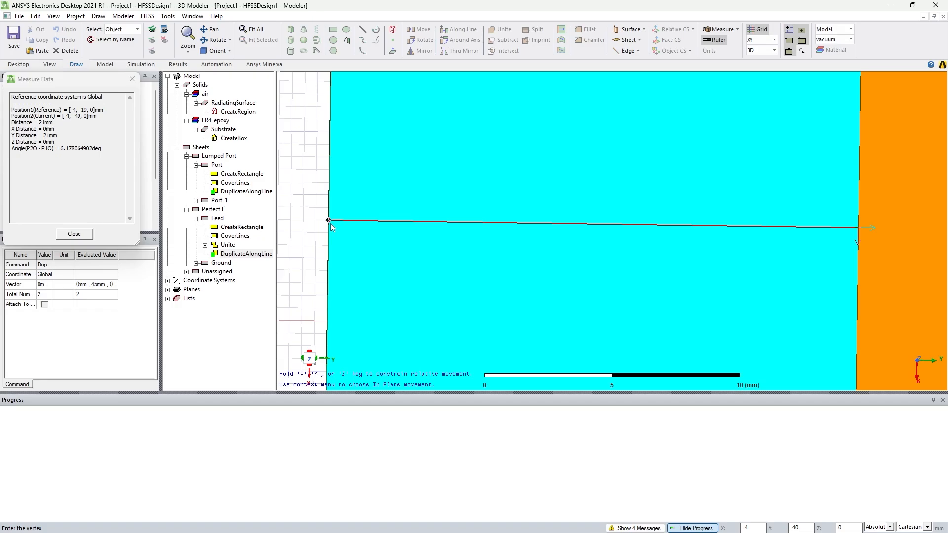
key("Escape")
Measure the Y distance from the duplicated patch's outer edge to the substrate edge on the positive Y side
scroll(512, 249, "down", 5)
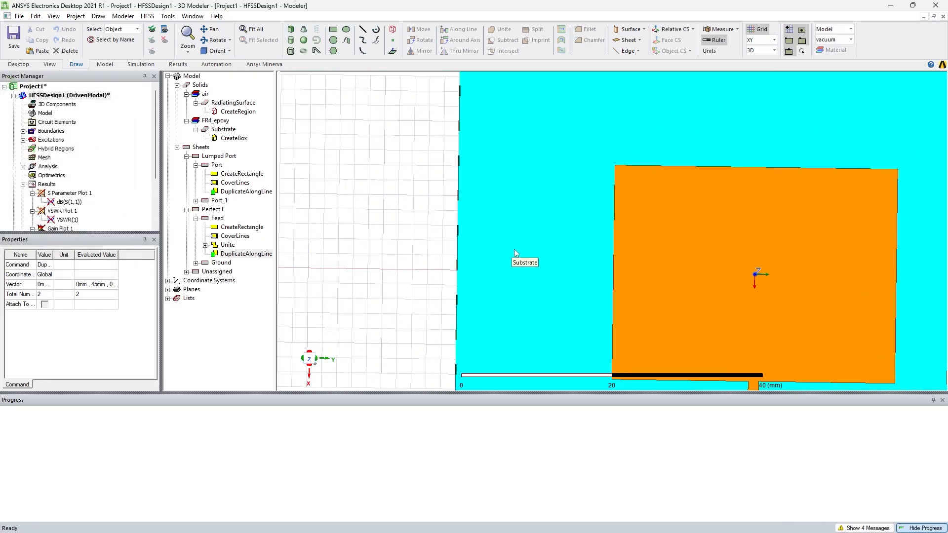
scroll(514, 249, "down", 4)
scroll(851, 266, "up", 2)
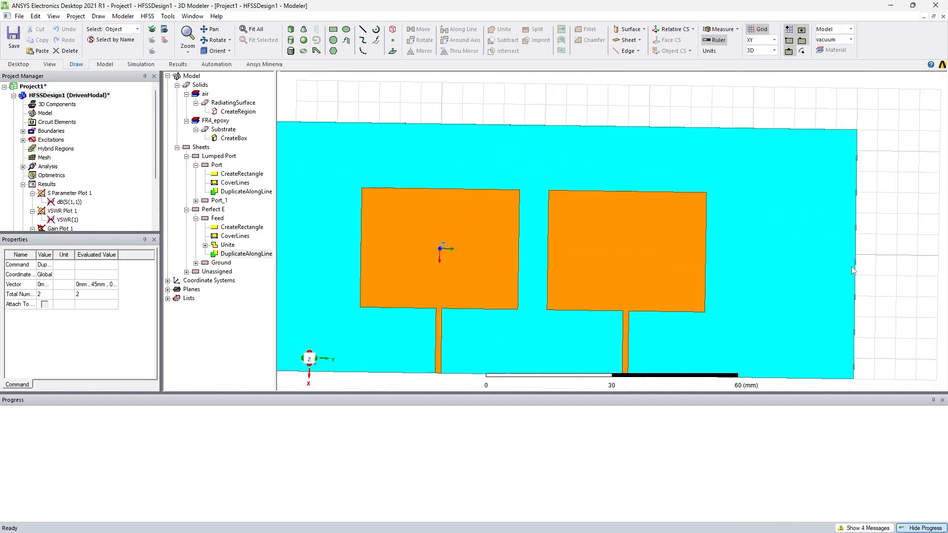
left_click(364, 30)
left_click(705, 244)
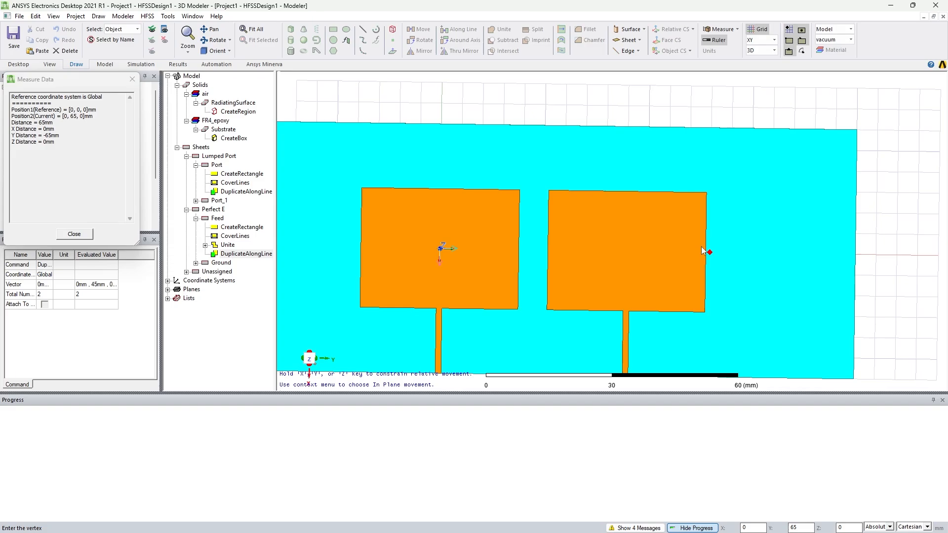
scroll(701, 248, "up", 3)
scroll(872, 250, "down", 3)
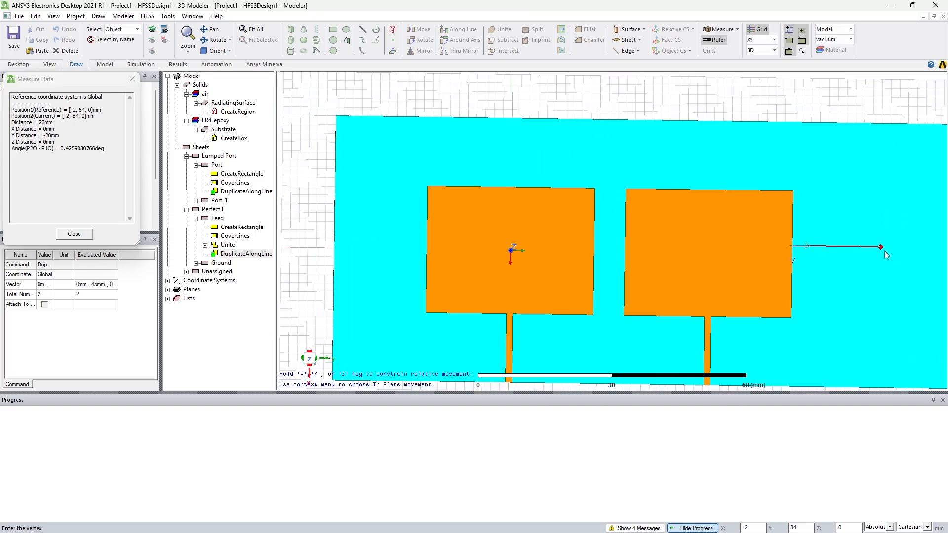
scroll(891, 253, "down", 2)
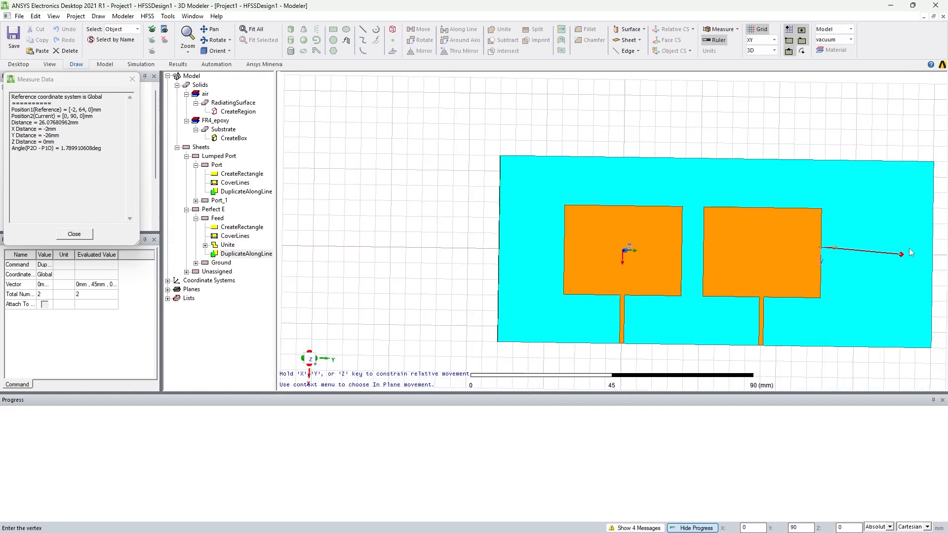
scroll(934, 251, "up", 4)
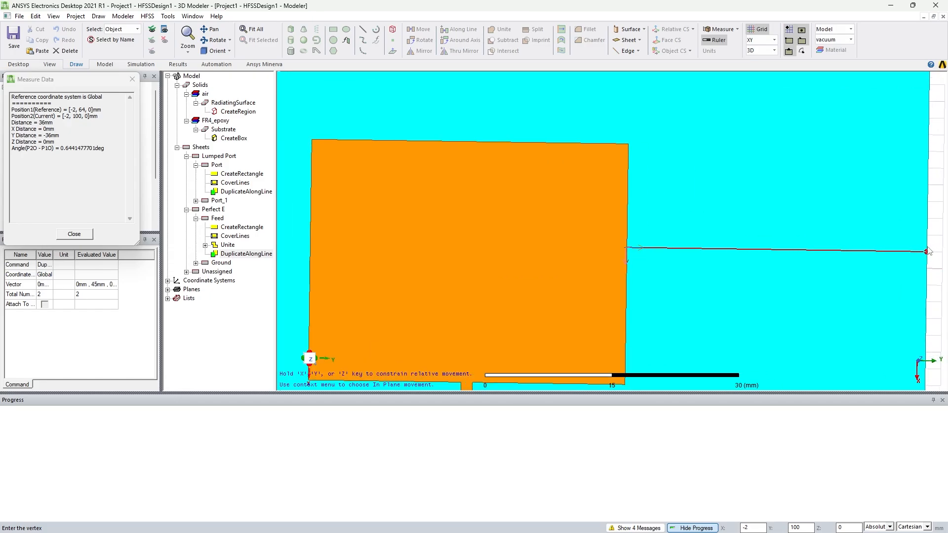
scroll(928, 251, "up", 2)
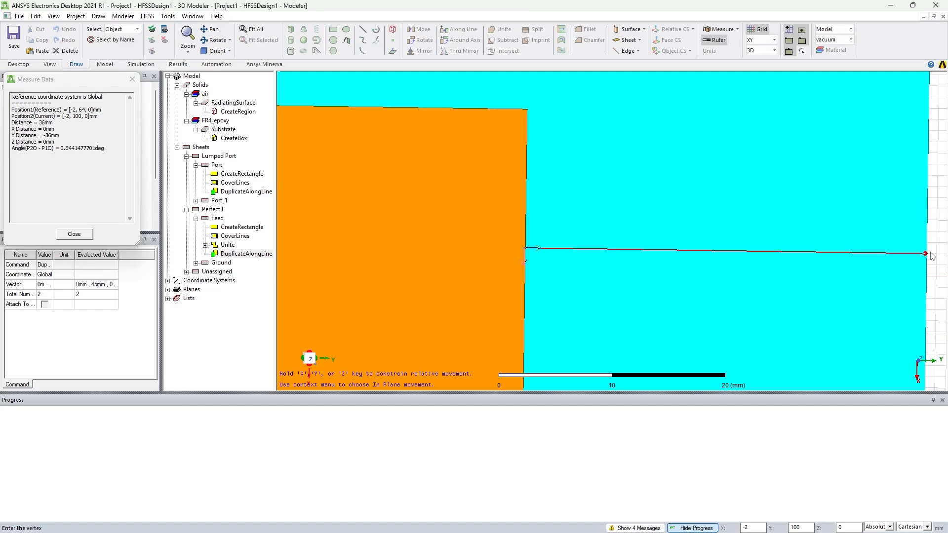
scroll(928, 257, "up", 2)
scroll(927, 258, "up", 1)
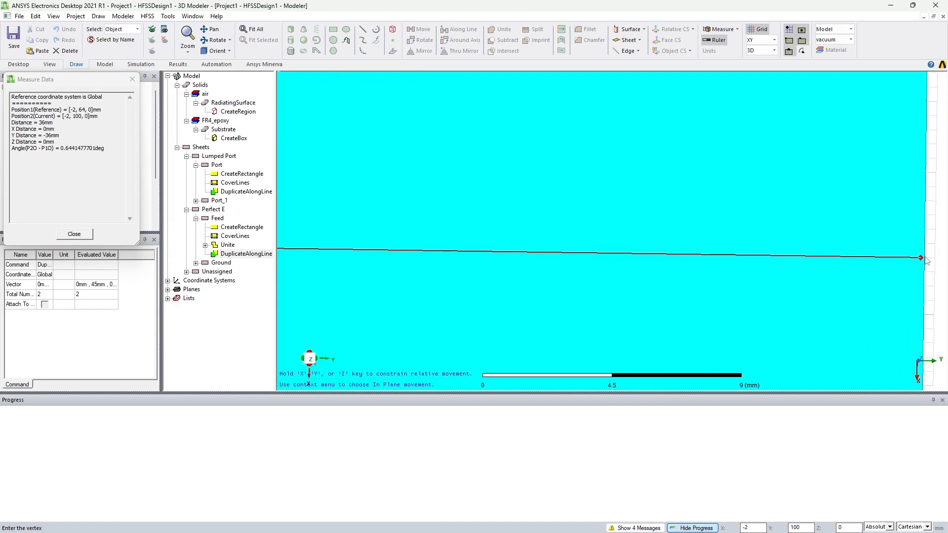
scroll(927, 262, "up", 4)
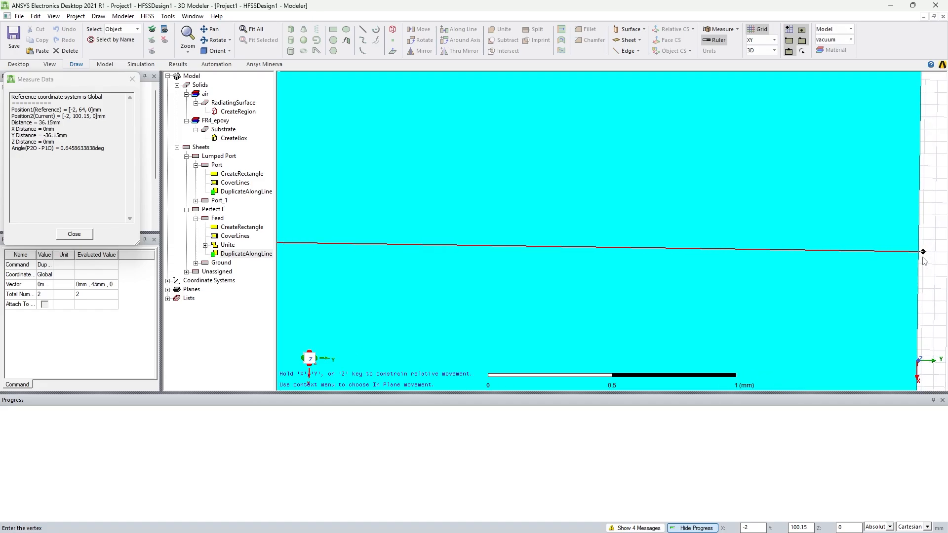
scroll(923, 259, "up", 4)
scroll(914, 246, "up", 2)
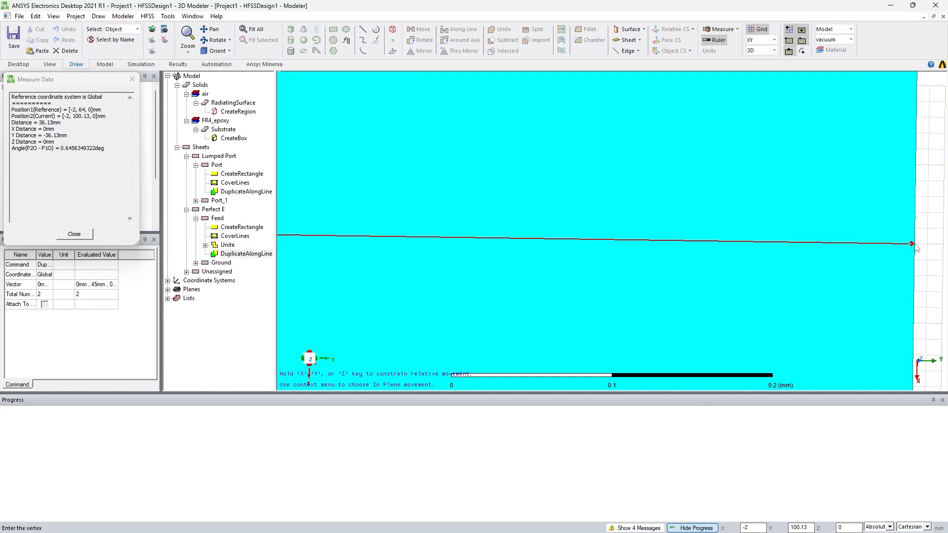
key("Escape")
Set the project variable $sub_y to 125 mm and apply it to shorten the substrate
scroll(819, 240, "down", 4)
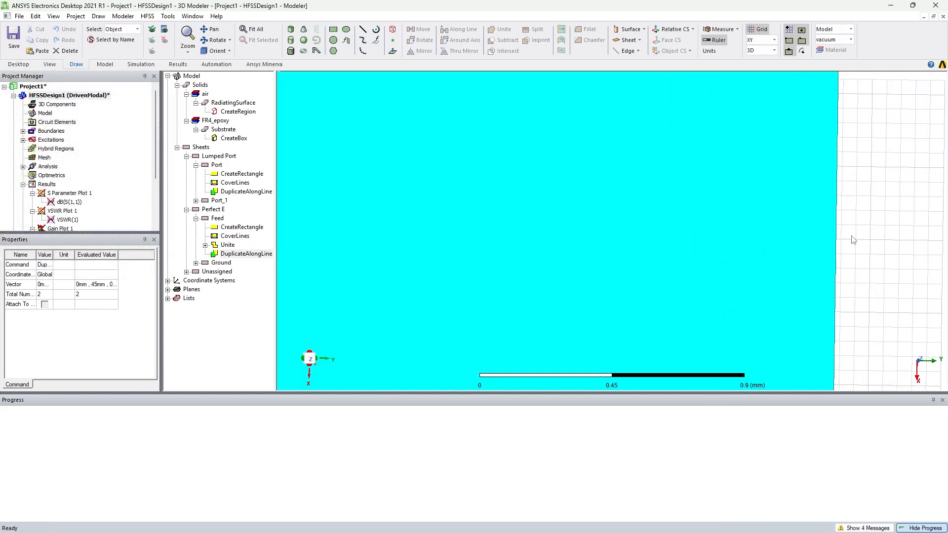
scroll(853, 240, "down", 9)
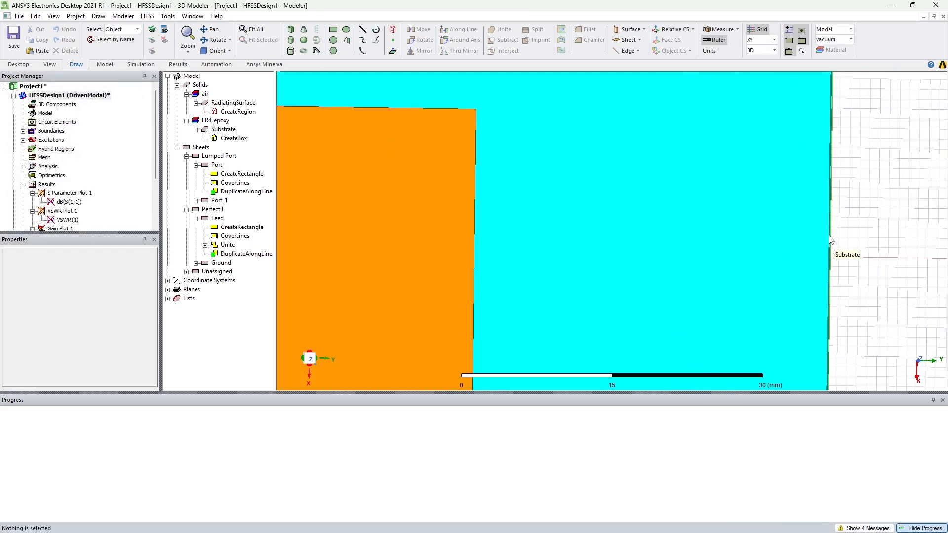
scroll(831, 240, "down", 1)
scroll(801, 247, "down", 3)
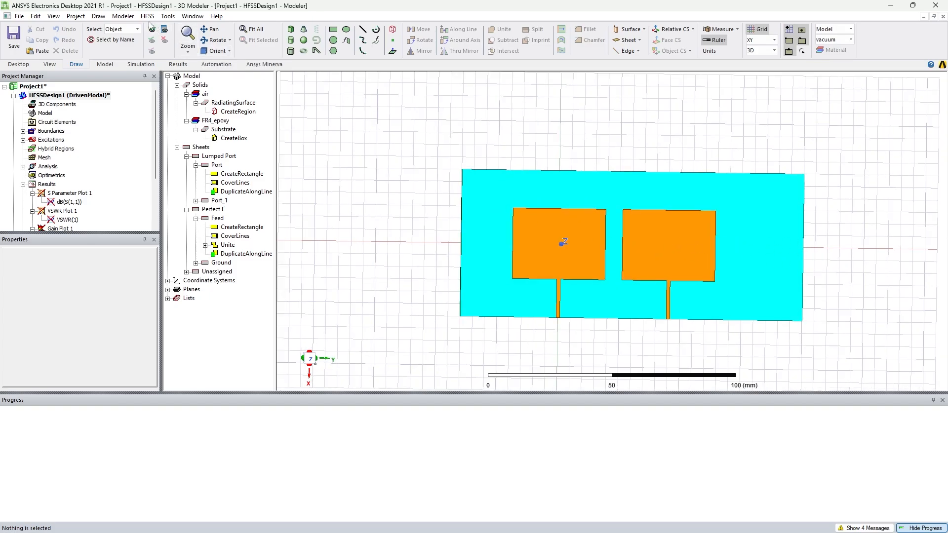
left_click(75, 16)
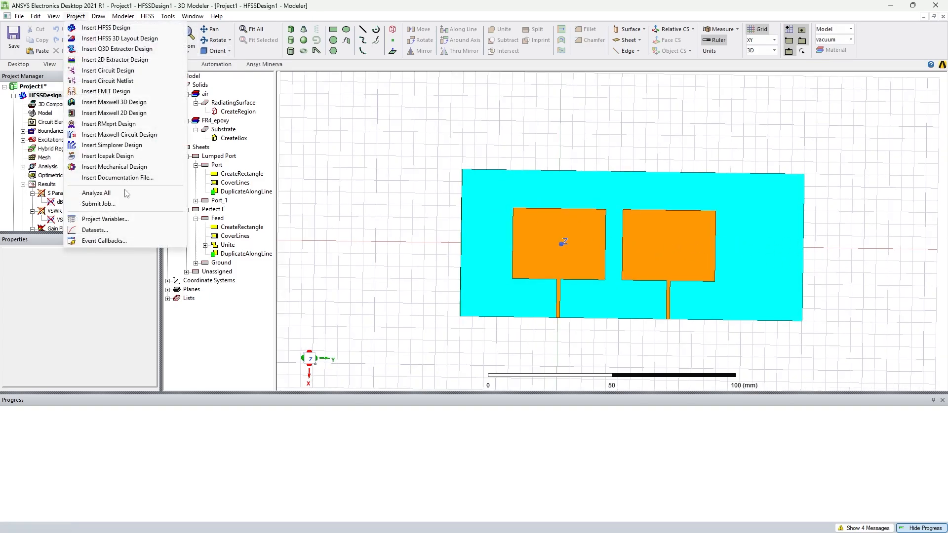
left_click(119, 220)
left_click(167, 200)
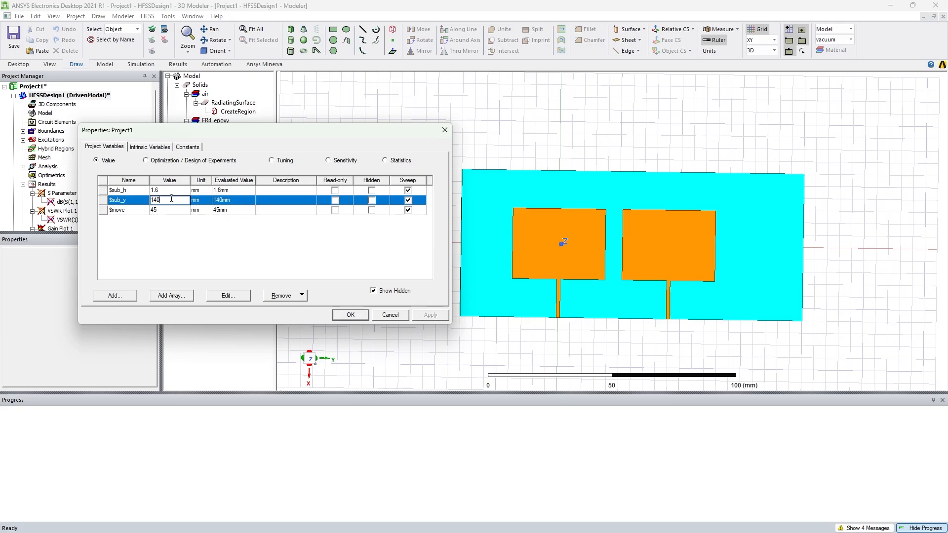
key("BackSpace")
key("BackSpace")
left_click(430, 315)
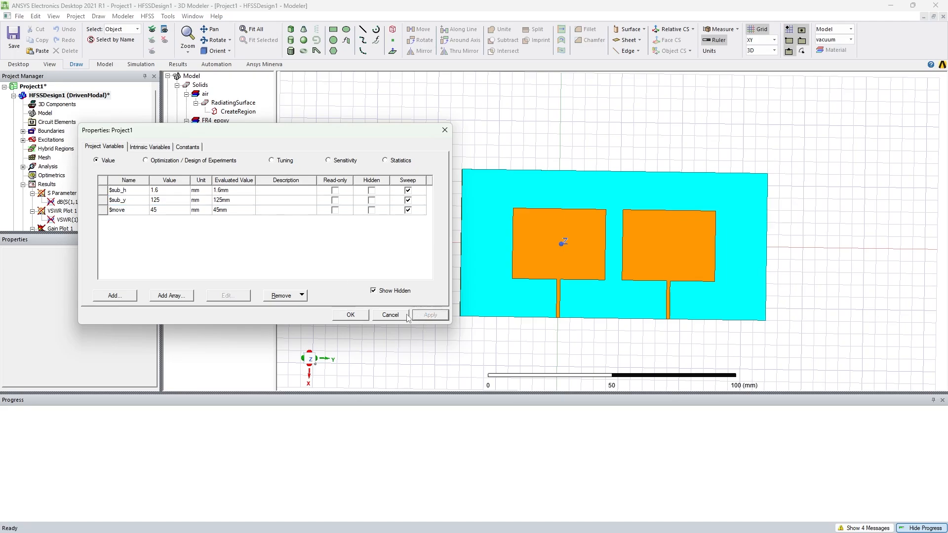
Accept the project variables and inspect the resized two-patch layout from the top orientation
left_click(351, 315)
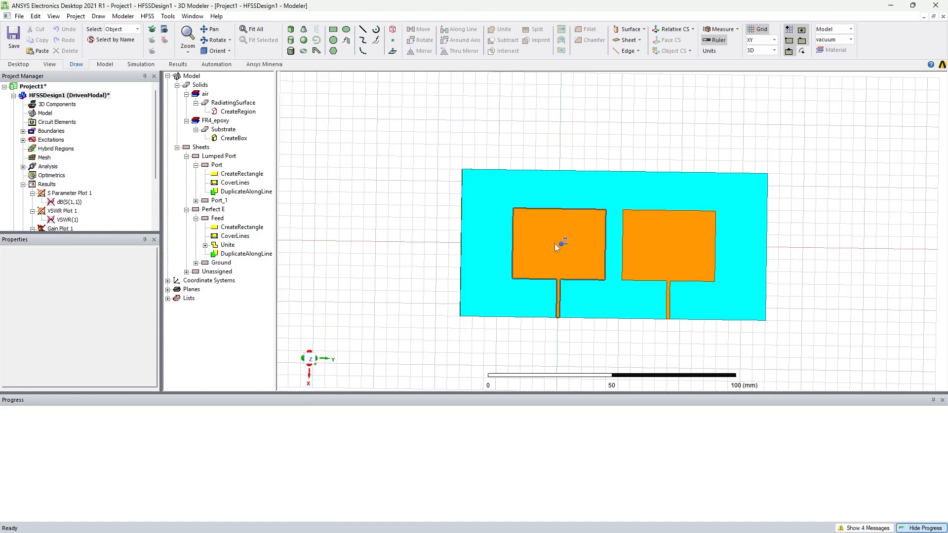
left_click_drag(555, 244, 545, 242, "alt")
left_click(229, 52)
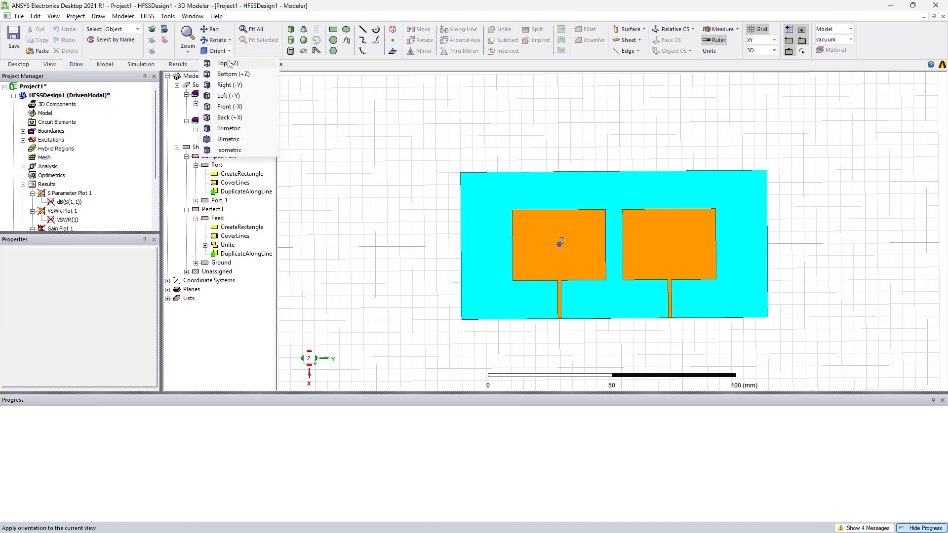
left_click(229, 63)
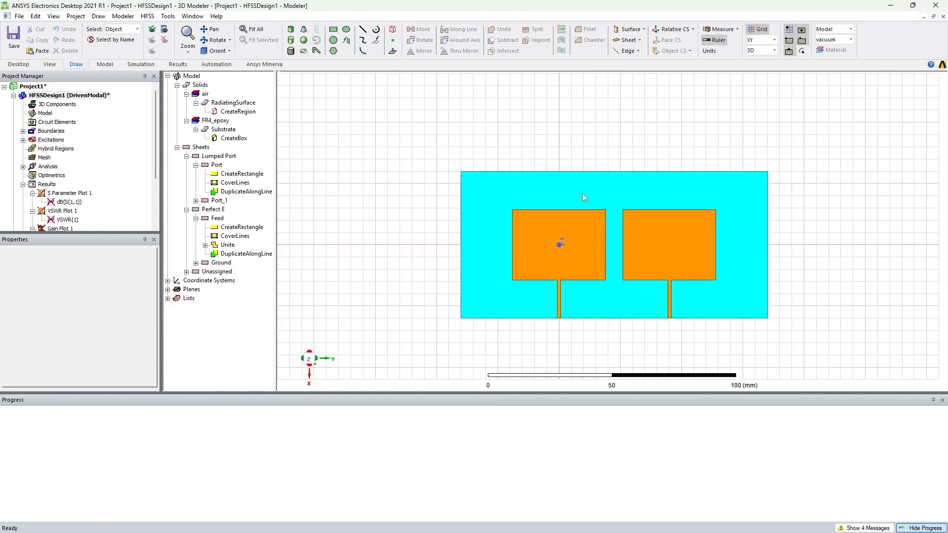
left_click_drag(417, 314, 396, 311, "alt")
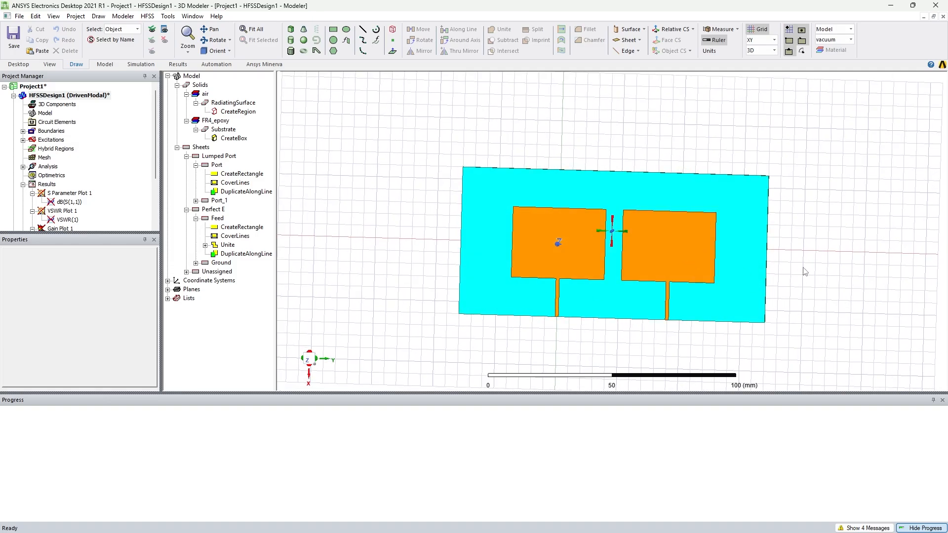
left_click_drag(806, 264, 803, 263, "alt")
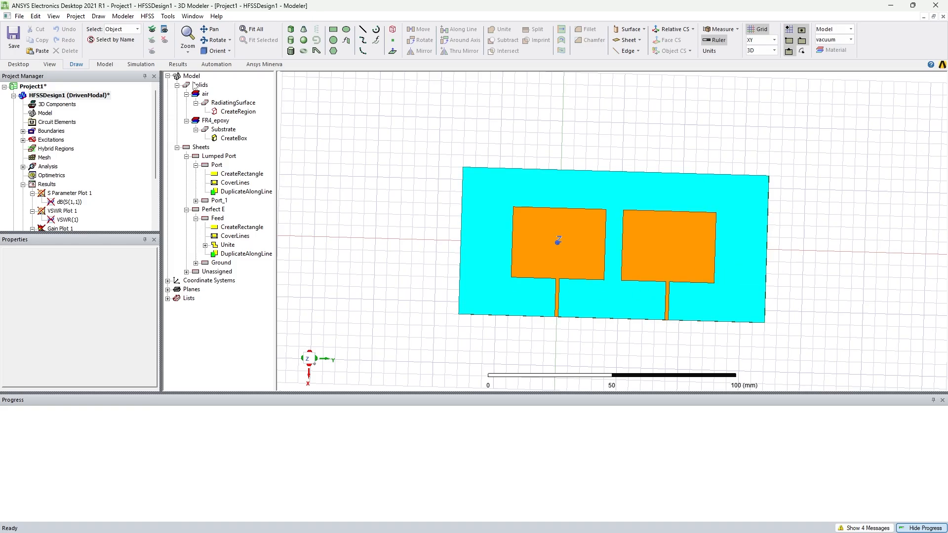
Review the values of $sub_y and $move in the project variables
left_click(75, 16)
left_click(105, 219)
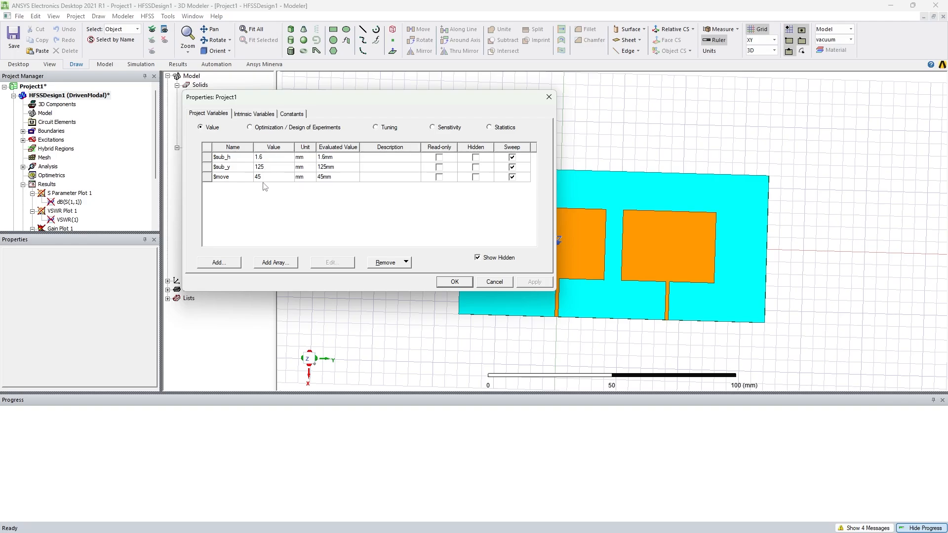
left_click(452, 283)
middle_click_drag(380, 232, 379, 228)
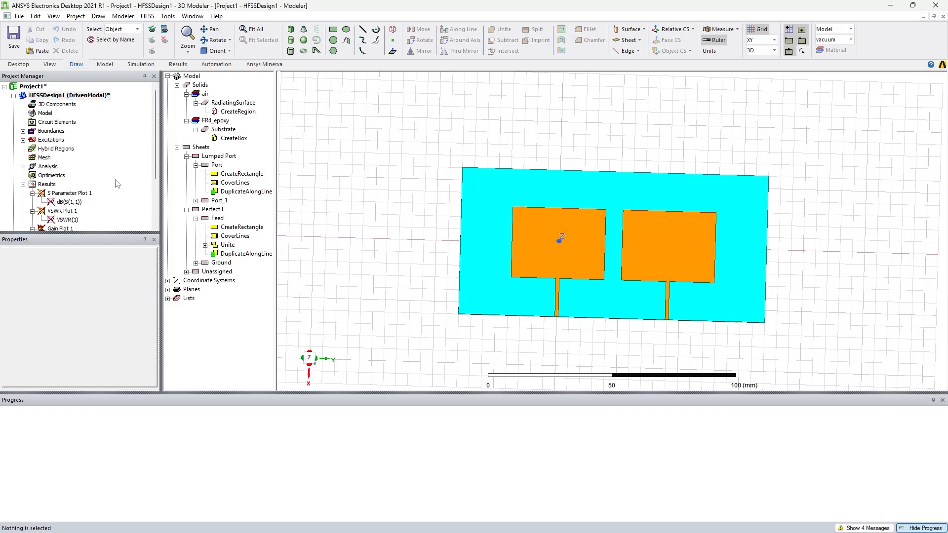
Add a new parametric sweep setup to the design's Optimetrics
left_click(53, 176)
right_click(64, 181)
mouse_move(99, 199)
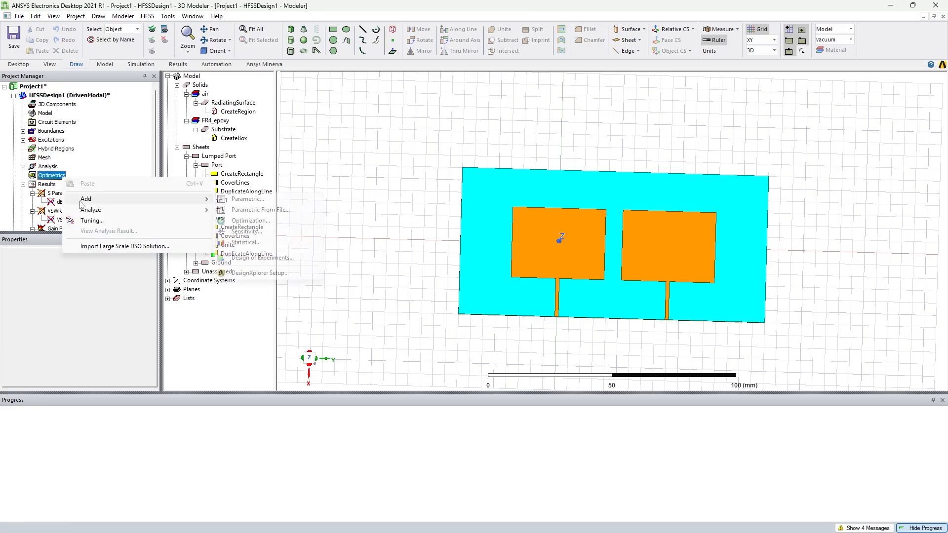
left_click(233, 199)
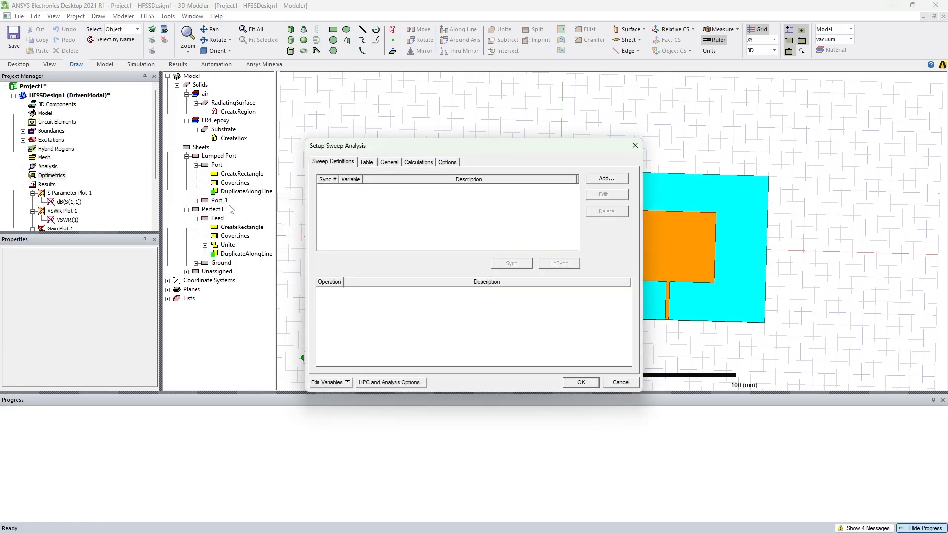
Add a linear step sweep for $sub_y from 125 mm to 150 mm with a 1 mm step
left_click(604, 184)
left_click(438, 215)
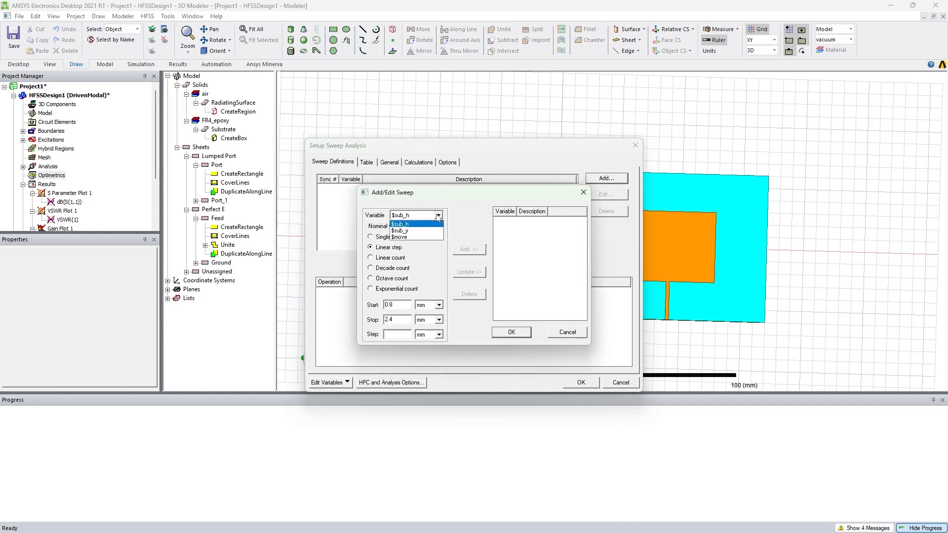
left_click(409, 231)
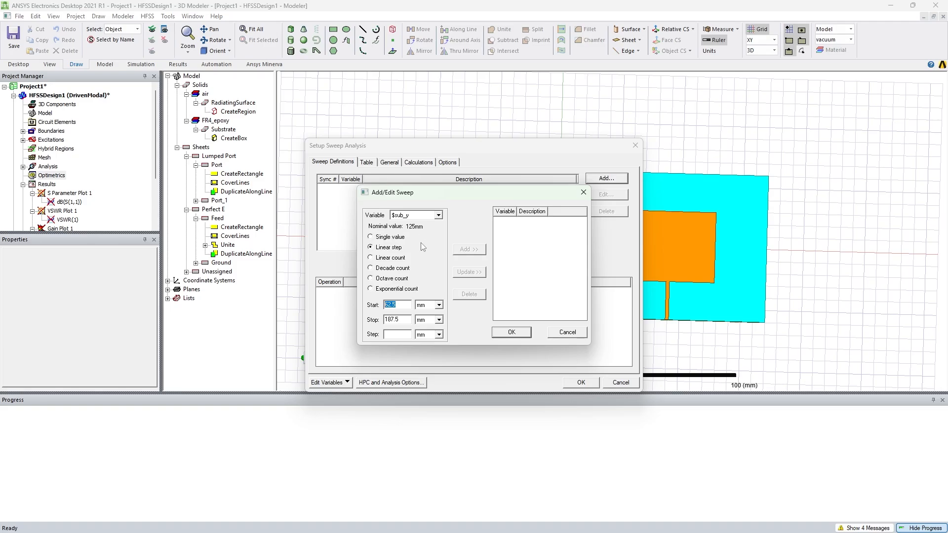
type("12")
double_click(400, 321)
type("150")
left_click(398, 335)
type("1")
left_click(469, 250)
Add a linear step sweep for $move from 45 mm to 70 mm with a 1 mm step and accept both sweep definitions
left_click(429, 215)
left_click(415, 240)
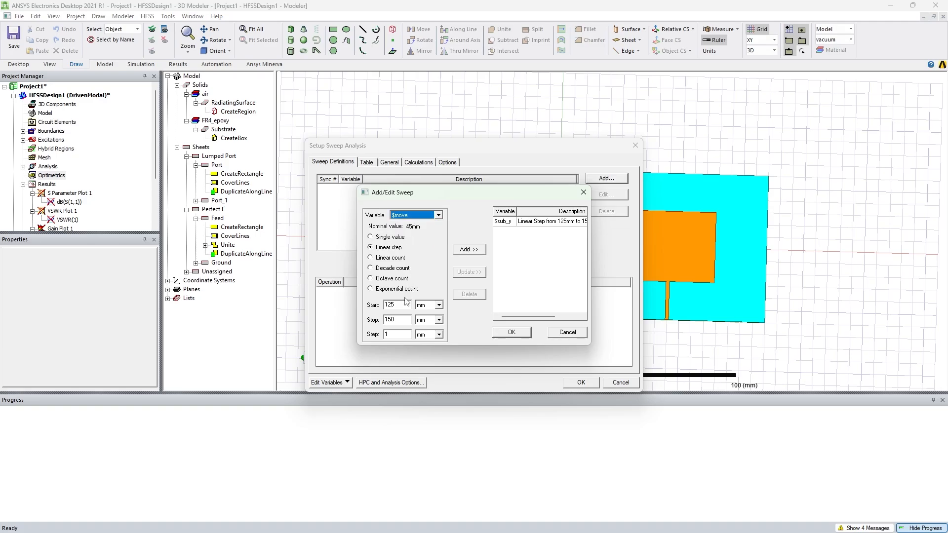
left_click_drag(397, 305, 384, 321)
type("45")
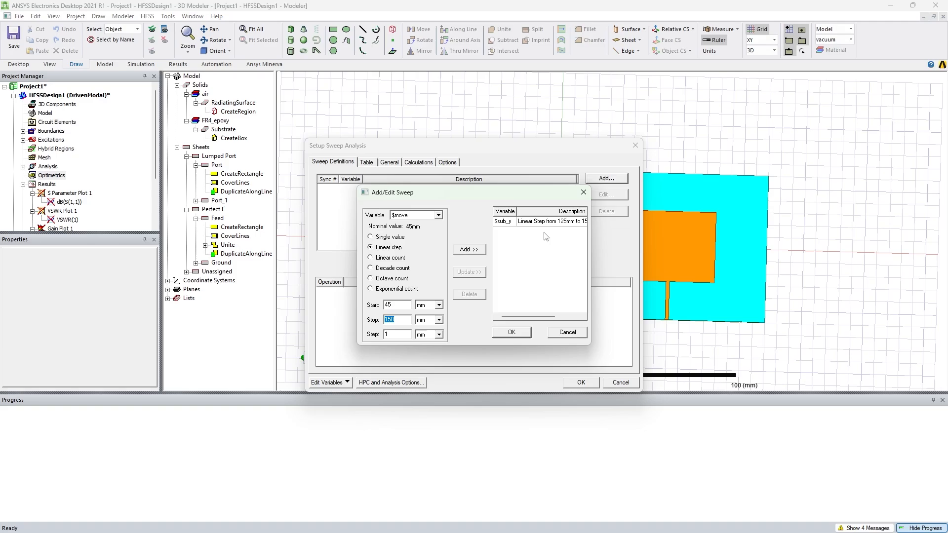
left_click_drag(591, 242, 632, 241)
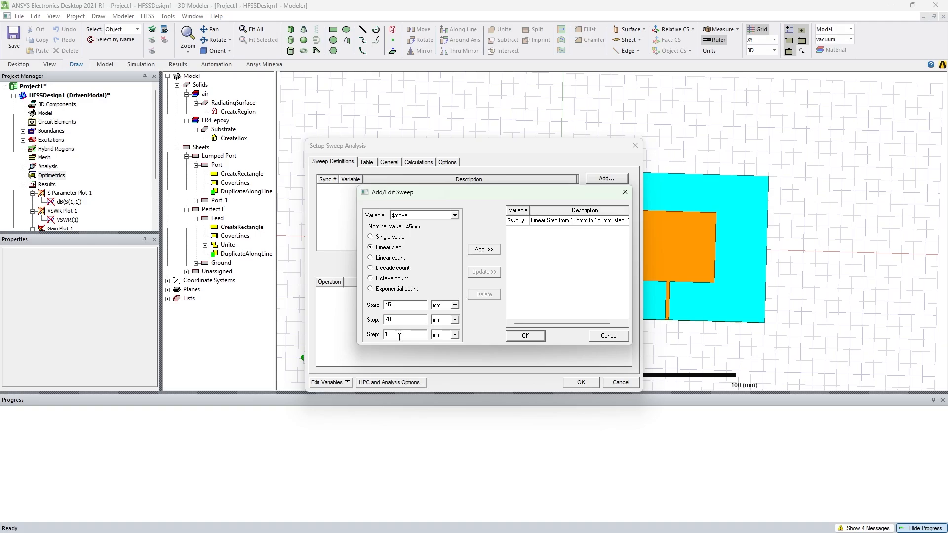
left_click(484, 249)
left_click(524, 335)
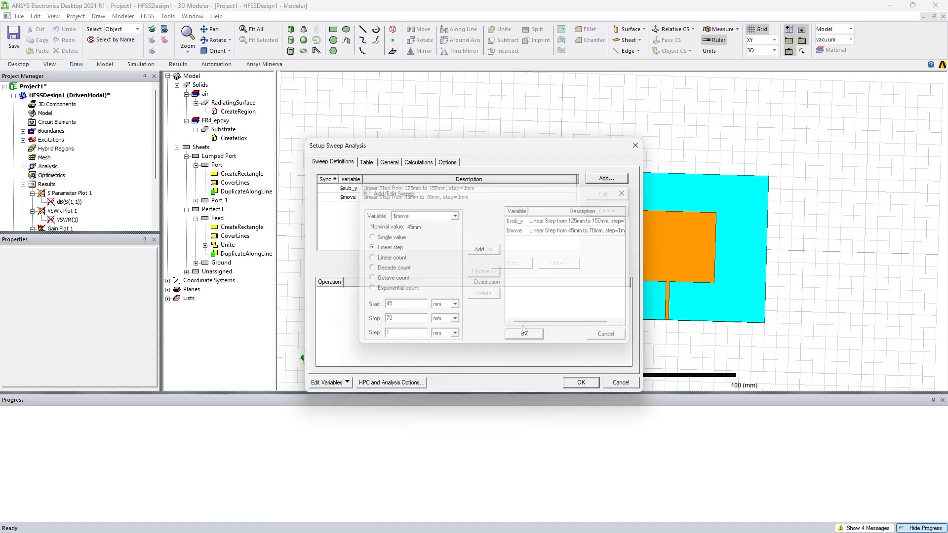
Examine the sweep table's combinations of $move and $sub_y from the first row to the last
left_click(441, 189)
left_click(398, 227)
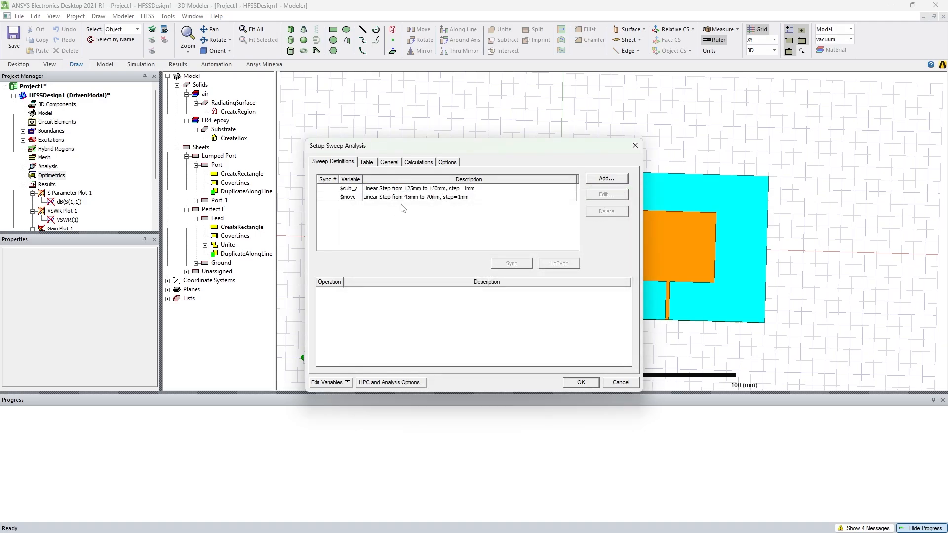
left_click(366, 163)
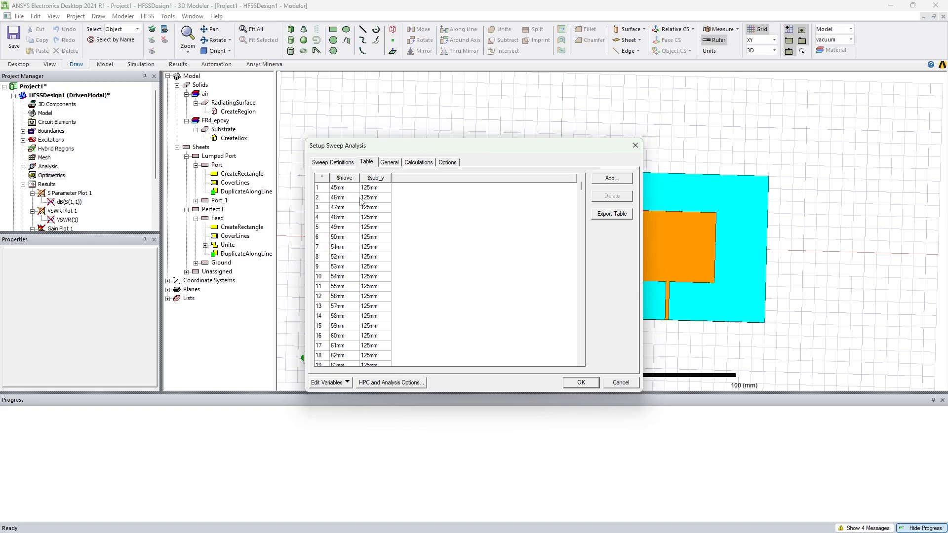
scroll(353, 200, "down", 5)
scroll(361, 199, "down", 18)
left_click_drag(581, 204, 582, 359)
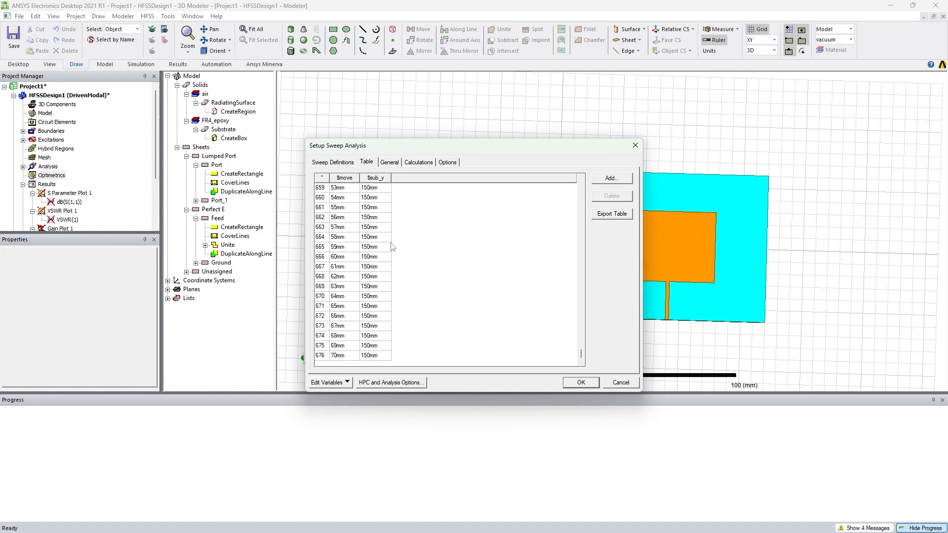
left_click(344, 163)
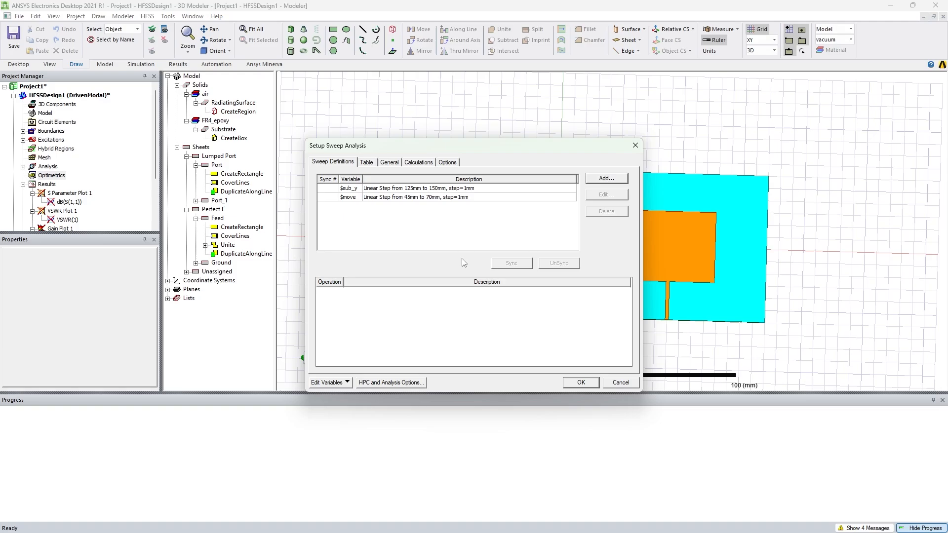
Synchronize the $sub_y and $move sweeps and check their paired values in the sweep table
left_click(436, 199)
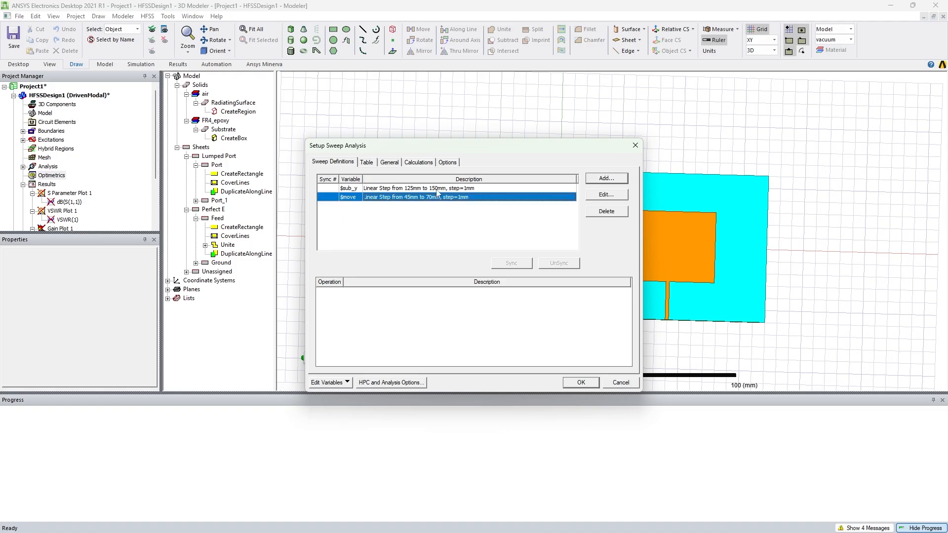
left_click(437, 191, "ctrl")
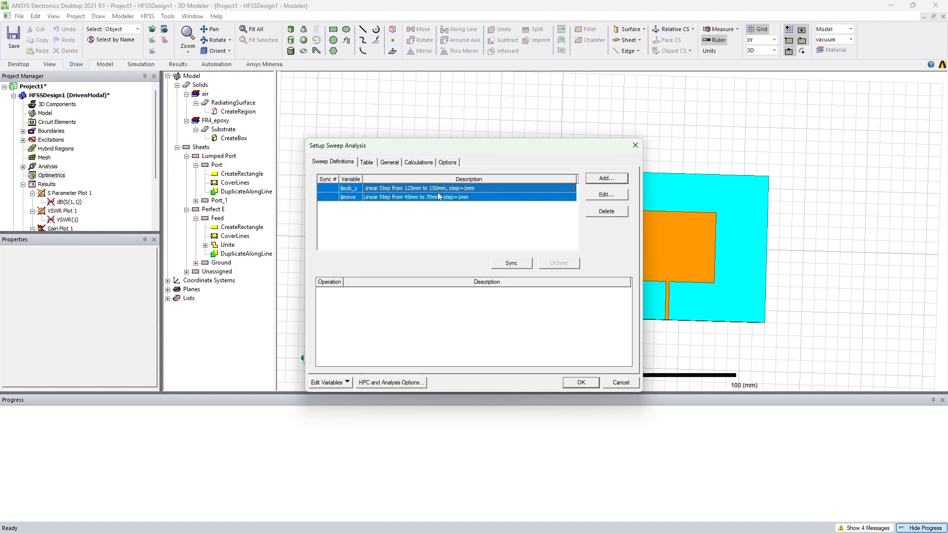
left_click(506, 266)
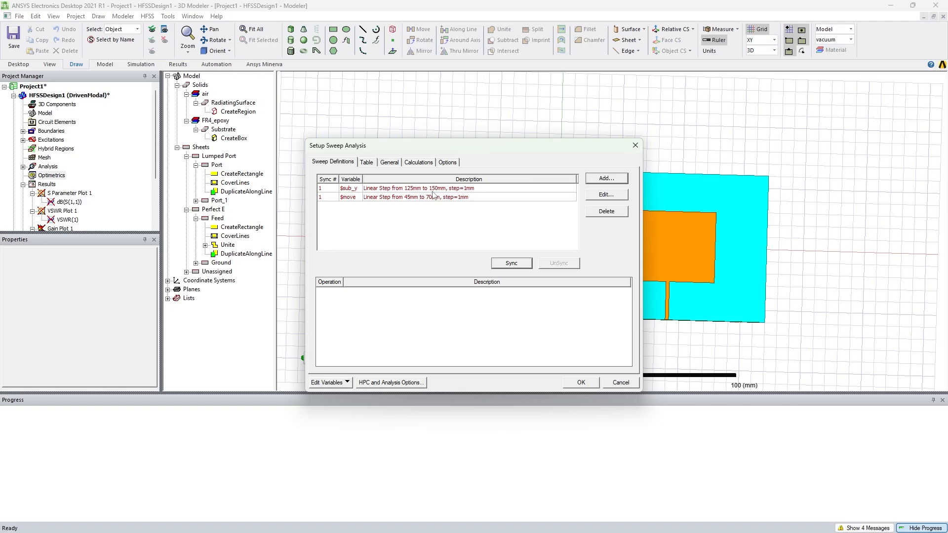
left_click(459, 189)
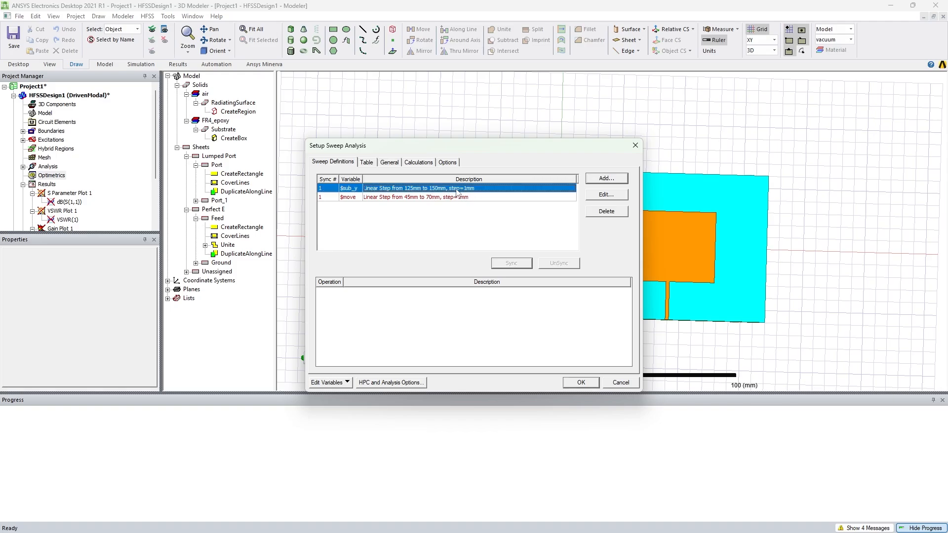
left_click(375, 166)
scroll(366, 234, "down", 3)
scroll(362, 343, "up", 3)
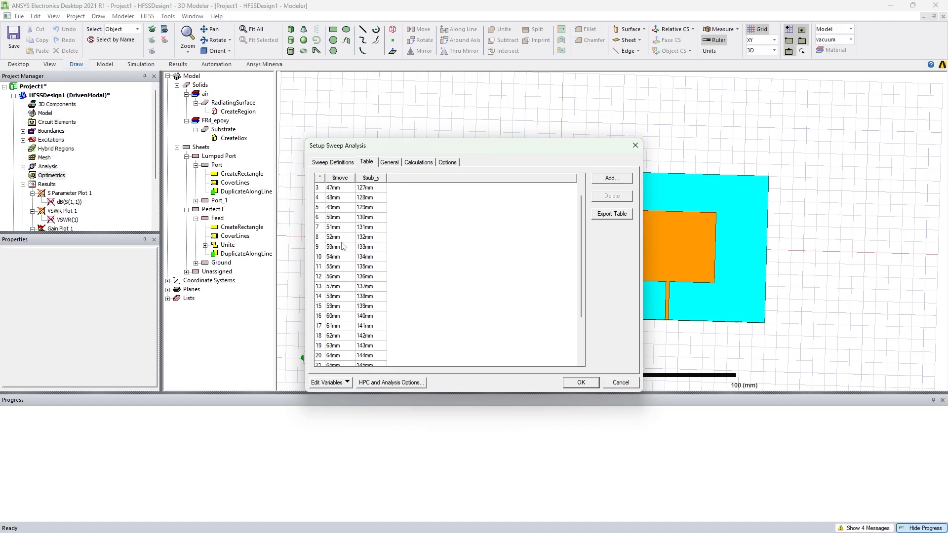
left_click(328, 165)
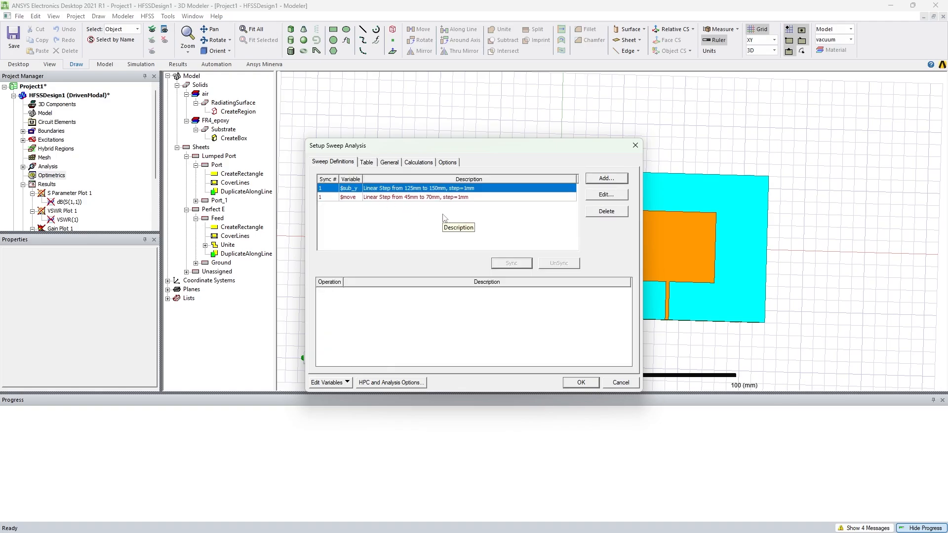
Try to change the stop value of the synchronized $move sweep
left_click(409, 196)
left_click(410, 189)
left_click(409, 196)
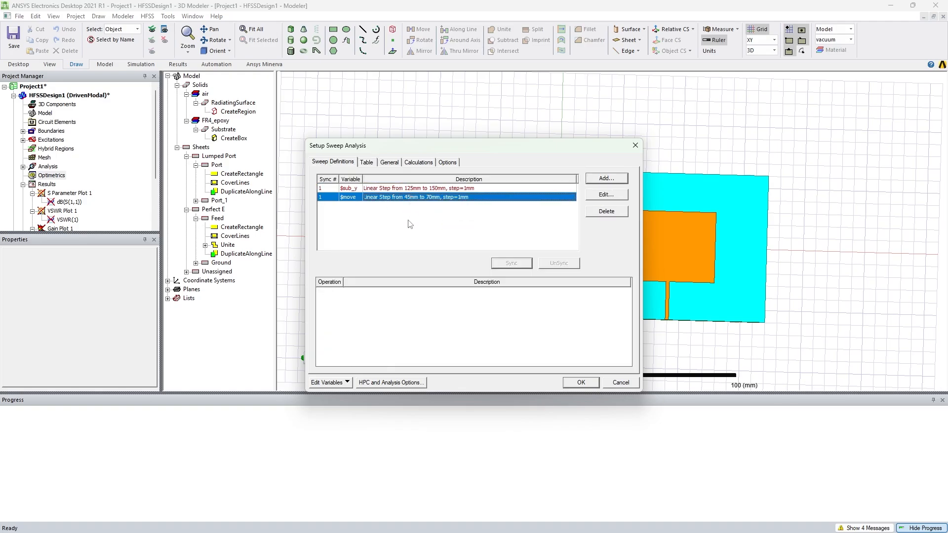
left_click(410, 231)
left_click(433, 198)
left_click(606, 196)
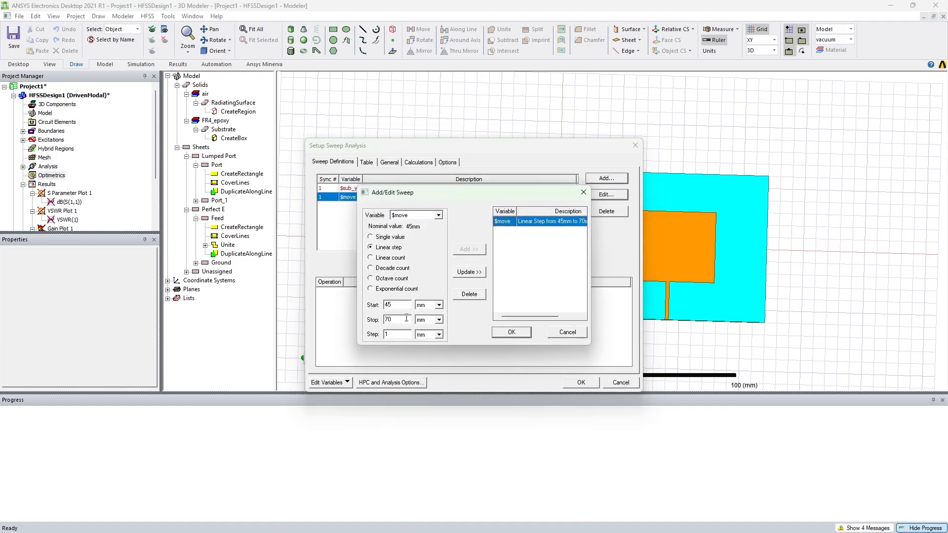
key("BackSpace")
type("6")
left_click(465, 275)
left_click(523, 331)
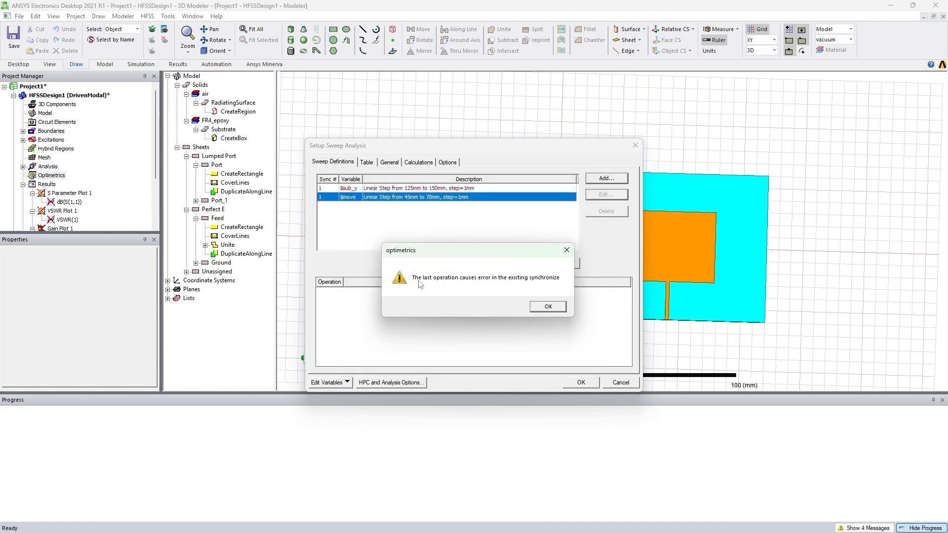
left_click(548, 307)
left_click(583, 190)
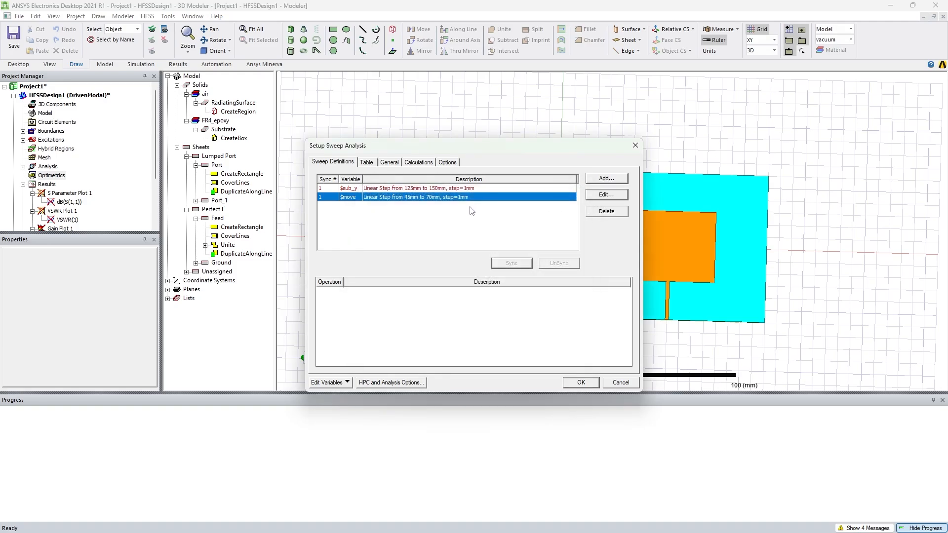
Unsynchronize the $sub_y and $move sweeps and examine the sweep table's combinations
left_click(471, 211)
left_click(423, 198)
left_click(478, 189, "shift")
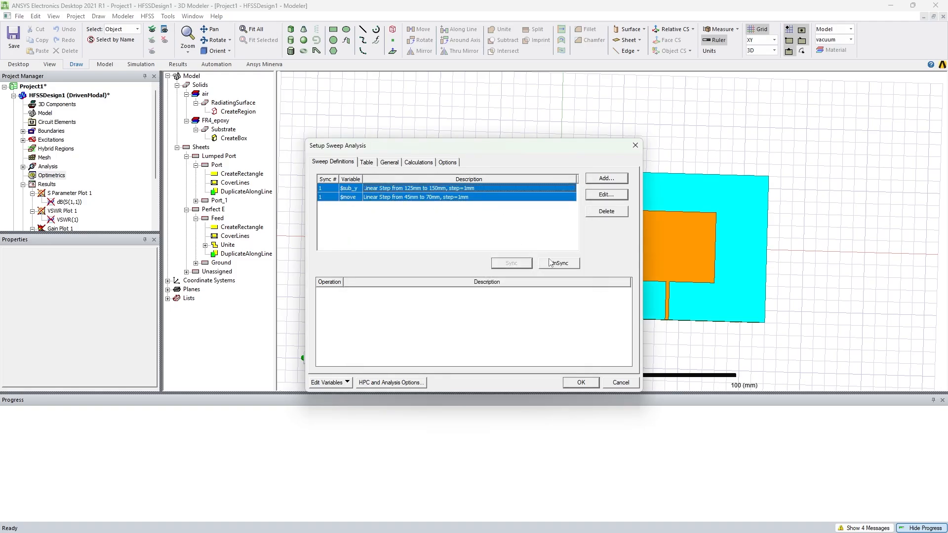
left_click(556, 263)
left_click(436, 198)
left_click(366, 162)
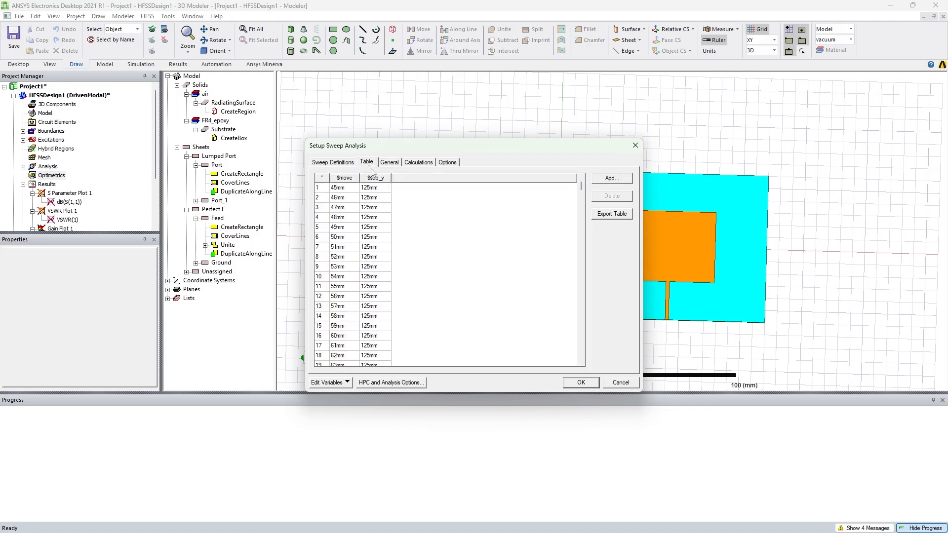
scroll(532, 250, "down", 5)
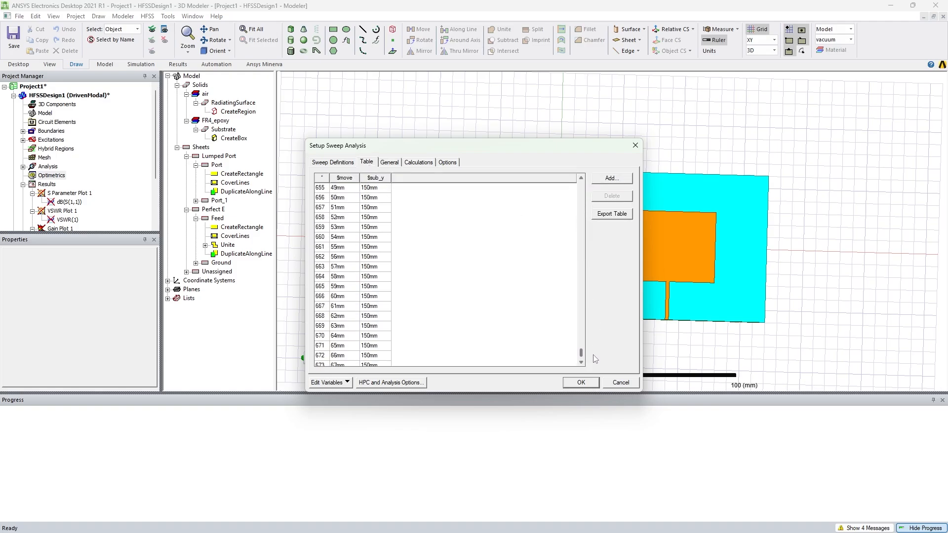
left_click(334, 162)
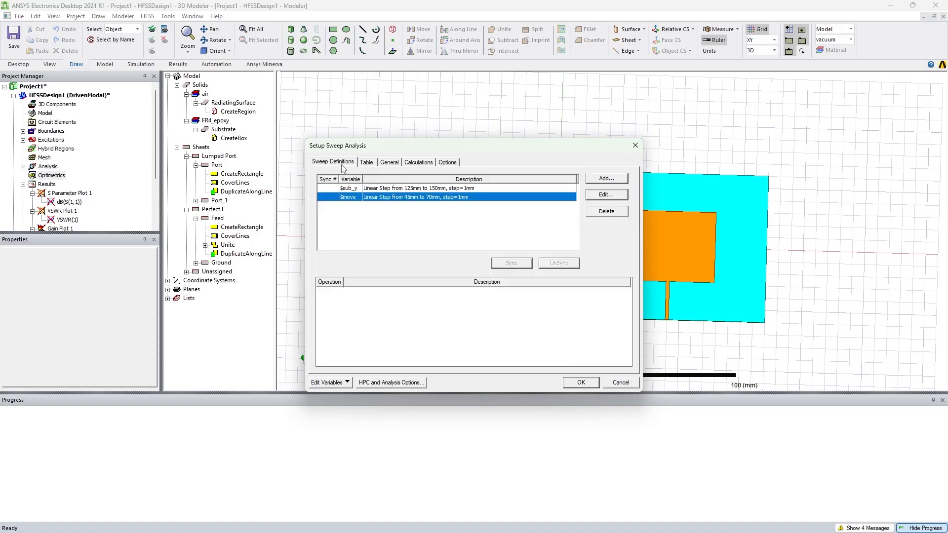
Synchronize the $sub_y and $move sweeps again, check the sweep table and accept the parametric setup
left_click(376, 188, "shift")
left_click(511, 263)
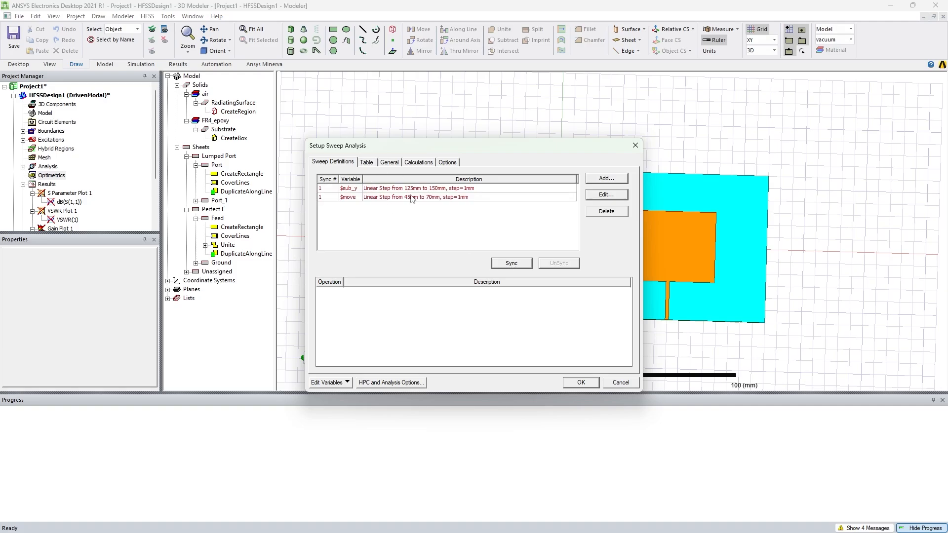
left_click(366, 162)
left_click(352, 163)
left_click(365, 163)
left_click(345, 163)
left_click(565, 387)
left_click_drag(559, 241, 537, 257, "alt")
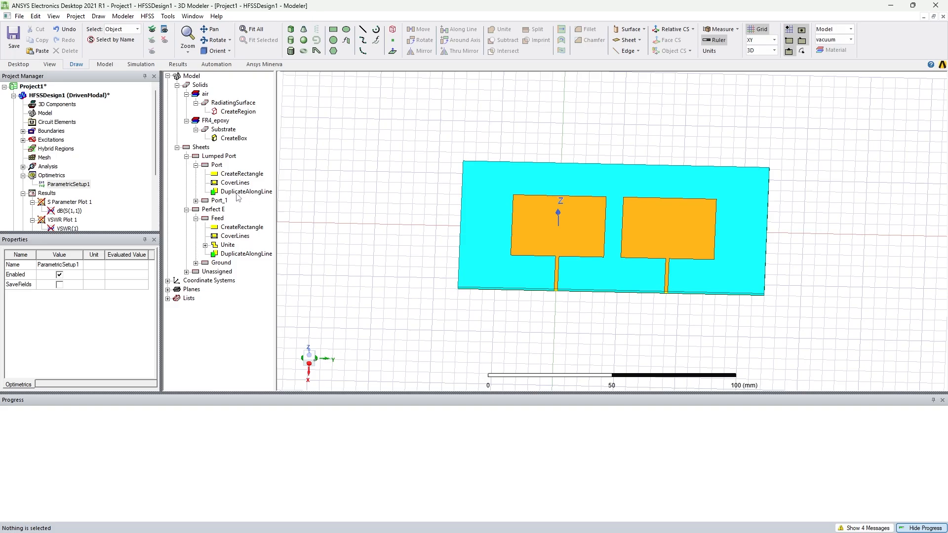
Collapse the port and feed histories in the model tree, then review the $sub_y sweep definition in ParametricSetup1
left_click(196, 165)
left_click(196, 191)
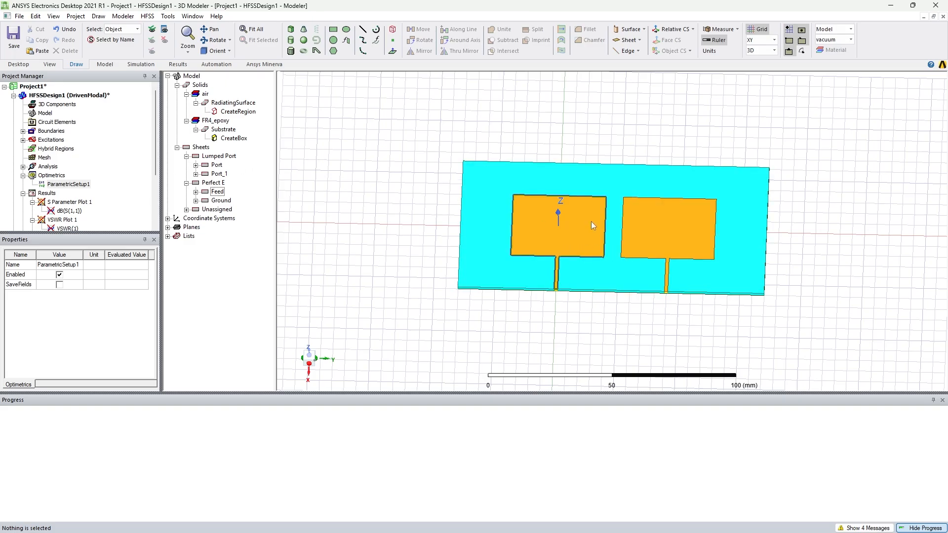
double_click(60, 184)
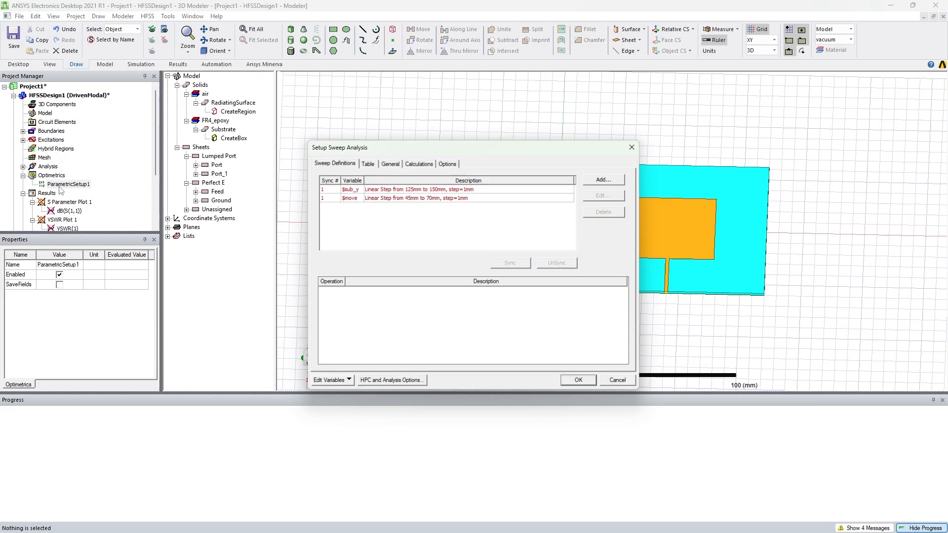
left_click(376, 189)
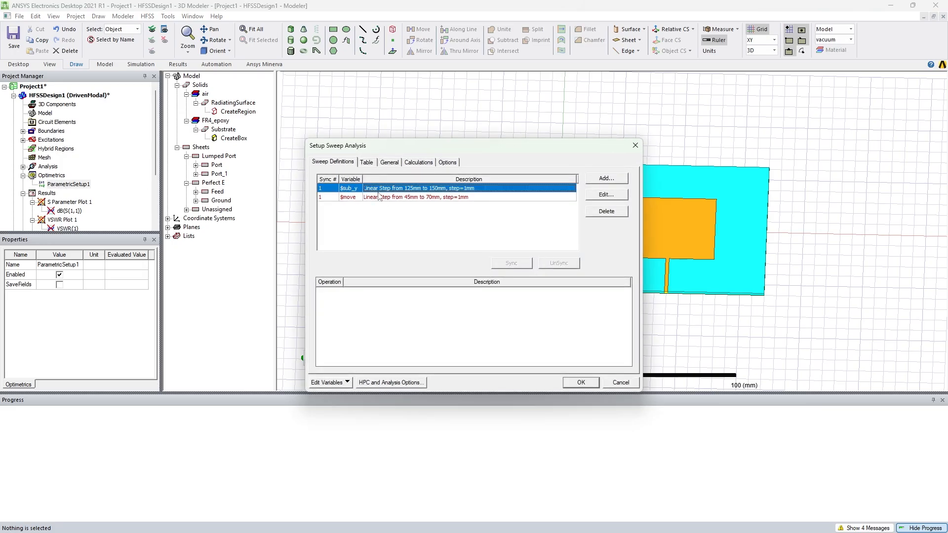
left_click(601, 196)
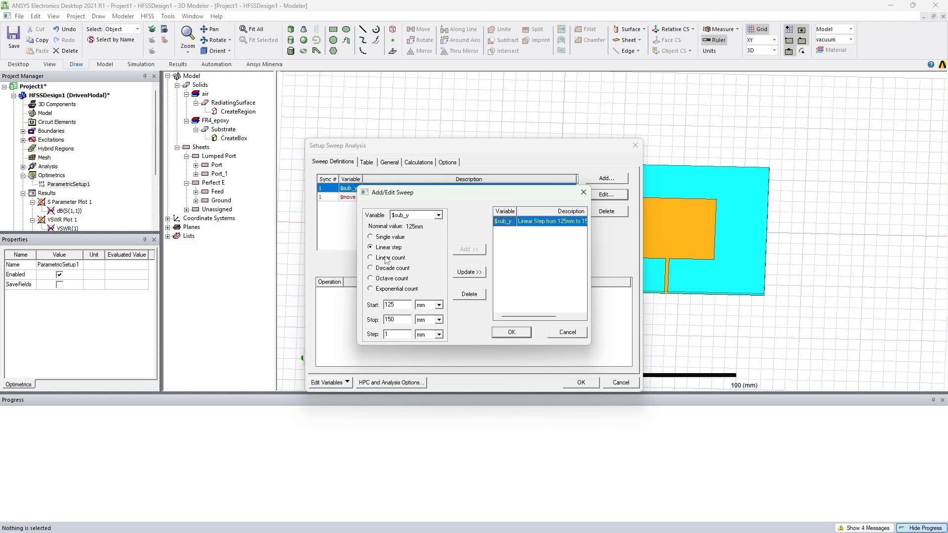
left_click(511, 334)
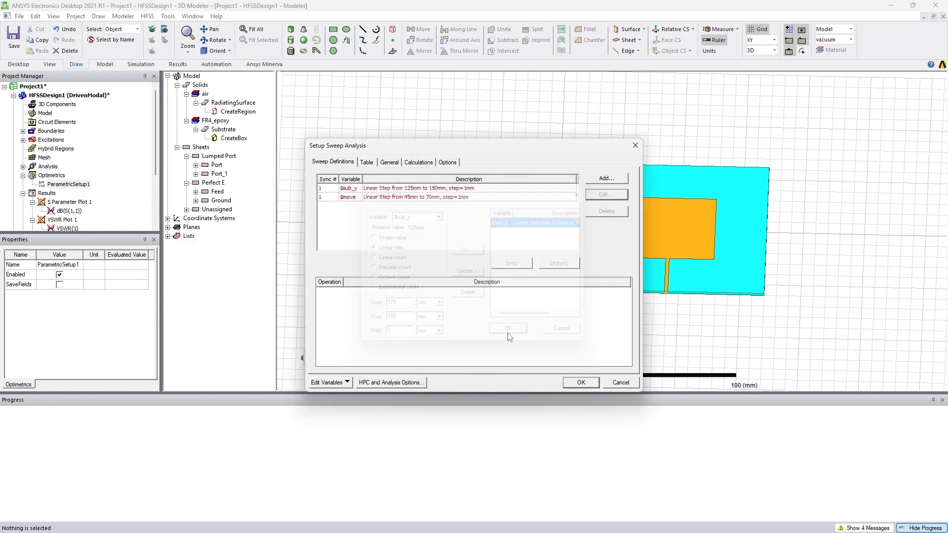
left_click(581, 383)
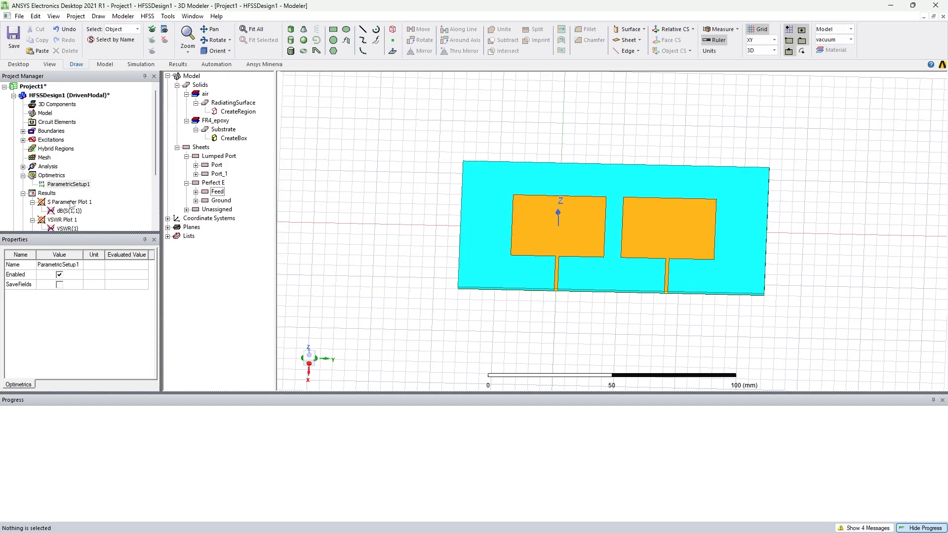
Delete the VSWR Plot 1 and Gain Plot 1 reports from the results
left_click(23, 176)
scroll(52, 184, "down", 1)
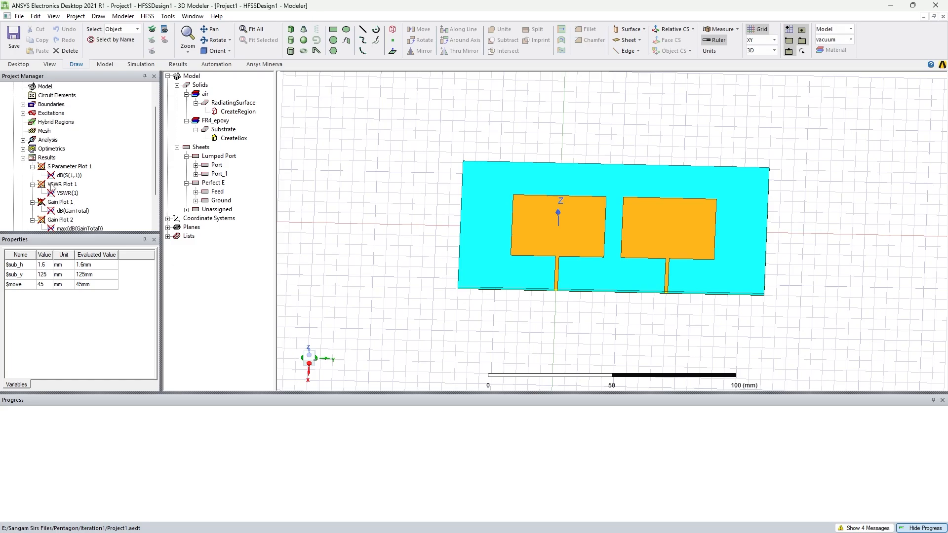
left_click(47, 158)
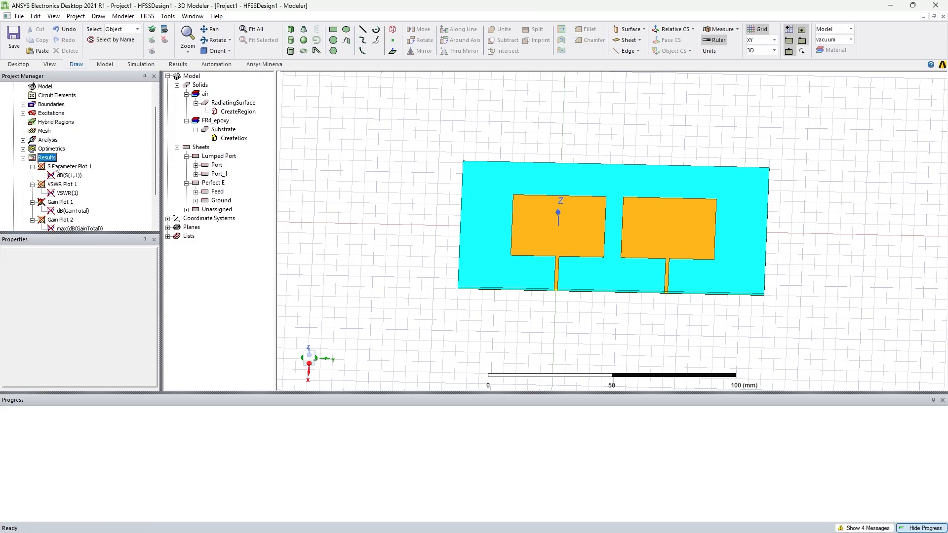
left_click(53, 184)
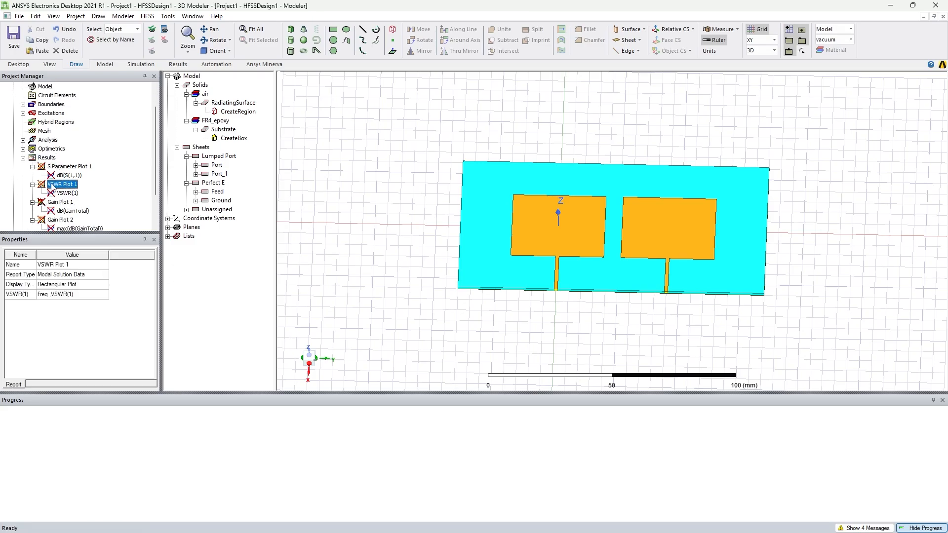
key("Delete")
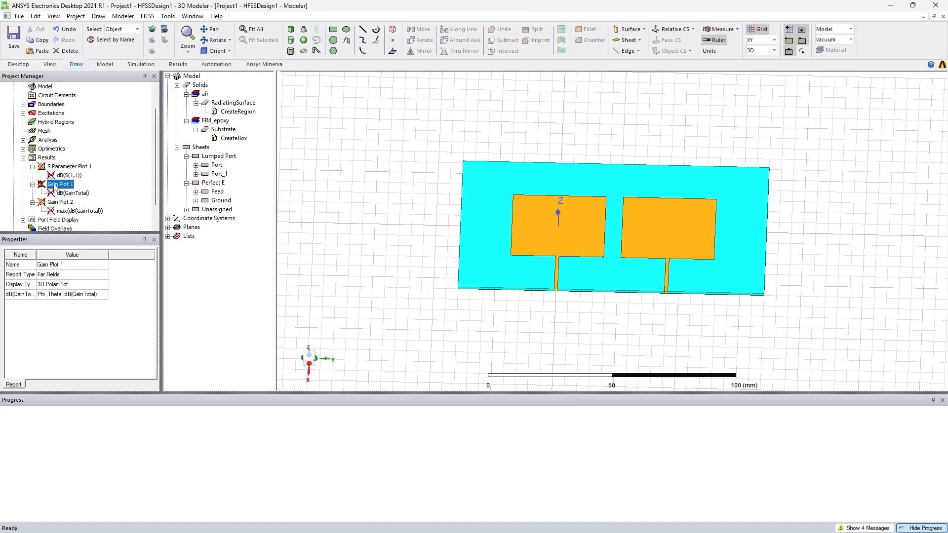
key("Delete")
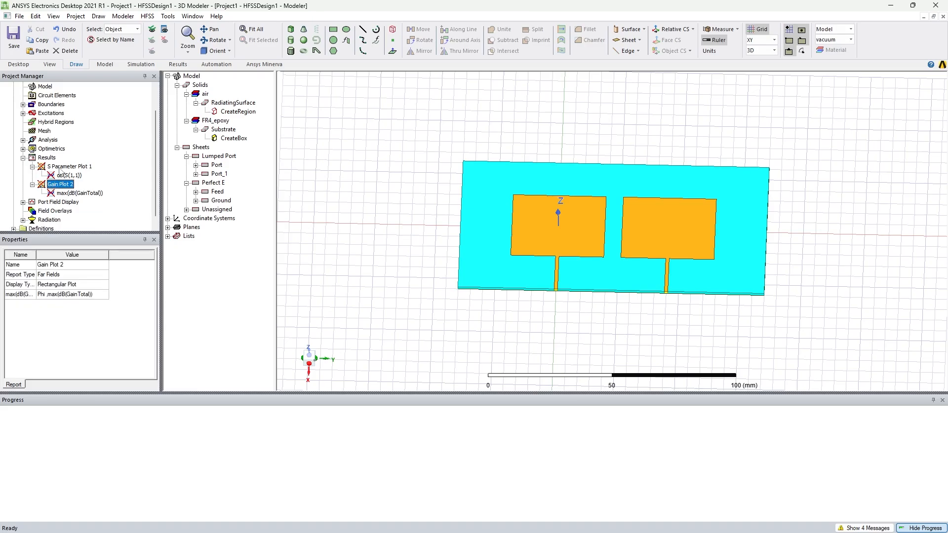
Create a new report from S Parameter Plot 1's settings, plotting S(1,1), S(1,2) and S(2,2) in dB against frequency
double_click(66, 168)
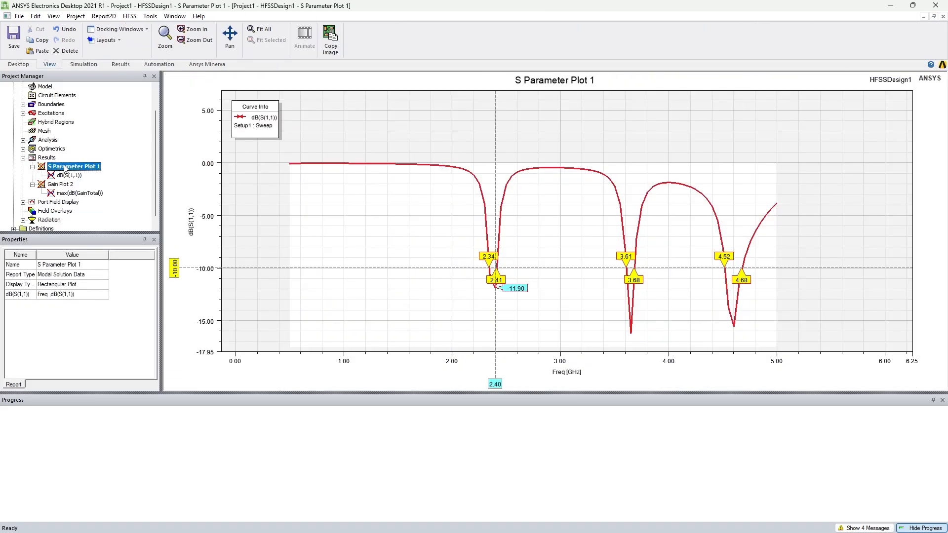
left_click(68, 176)
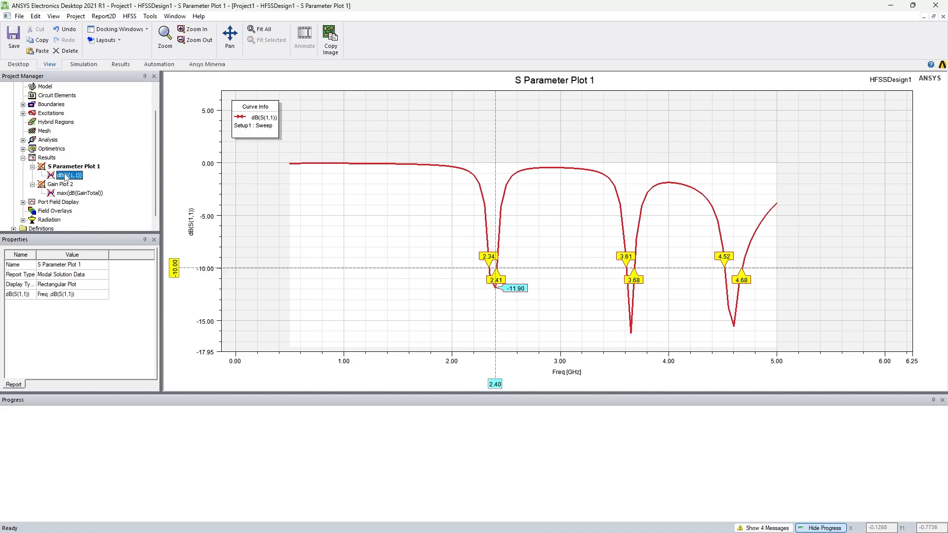
right_click(65, 168)
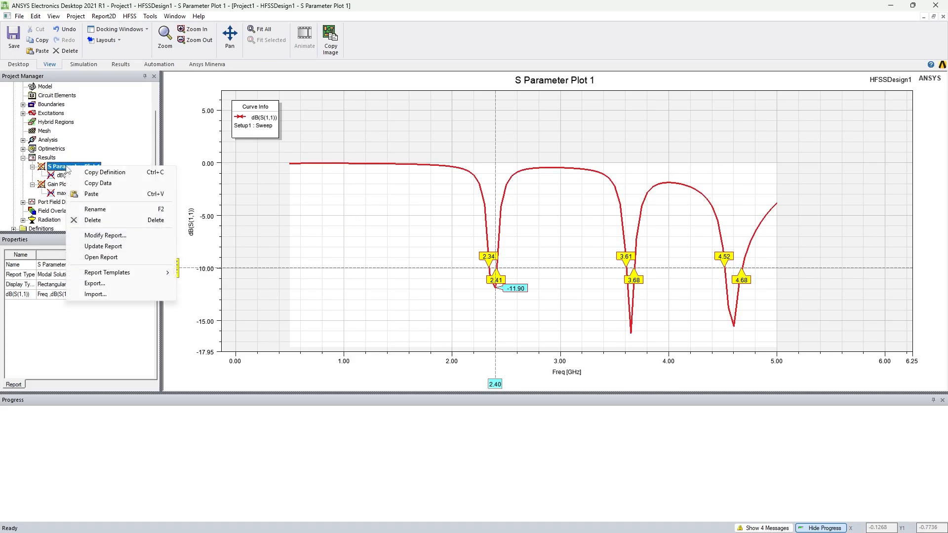
left_click(104, 236)
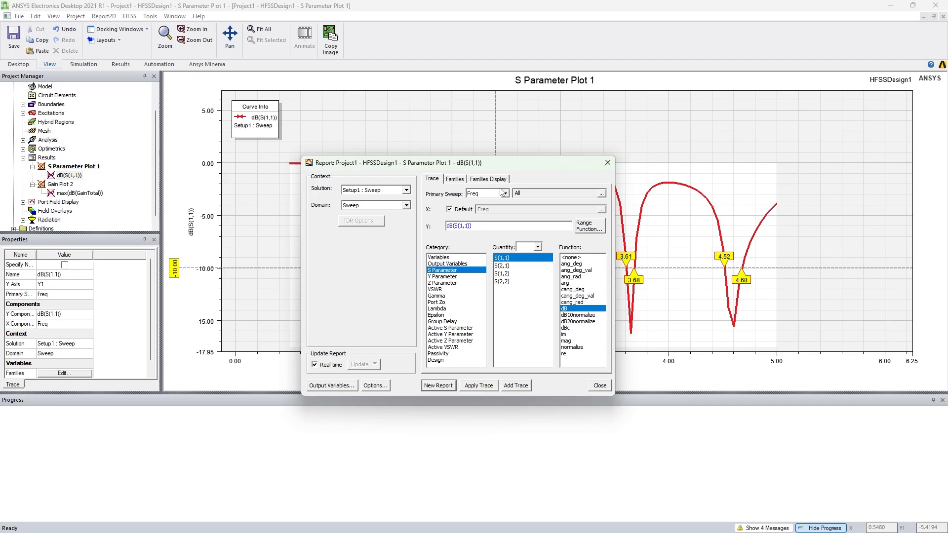
left_click_drag(492, 163, 467, 92)
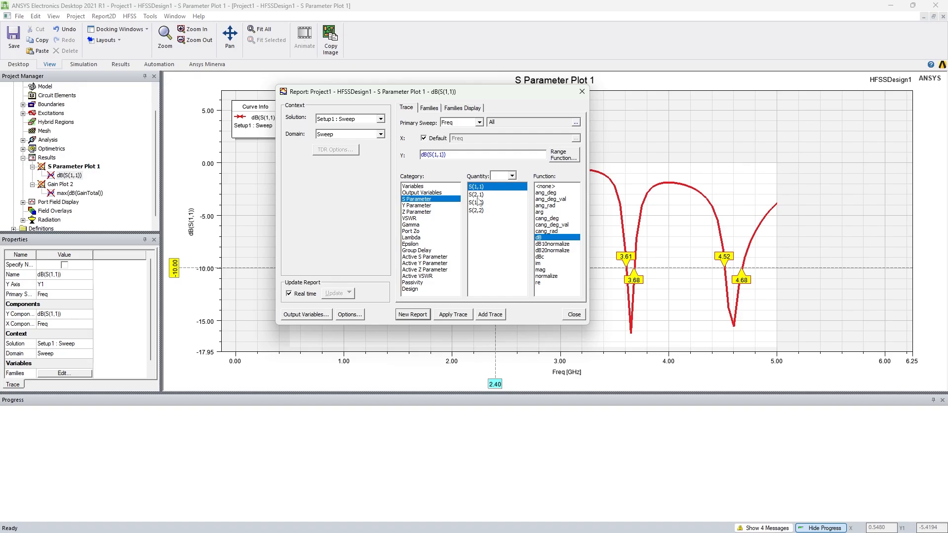
left_click(477, 210, "ctrl")
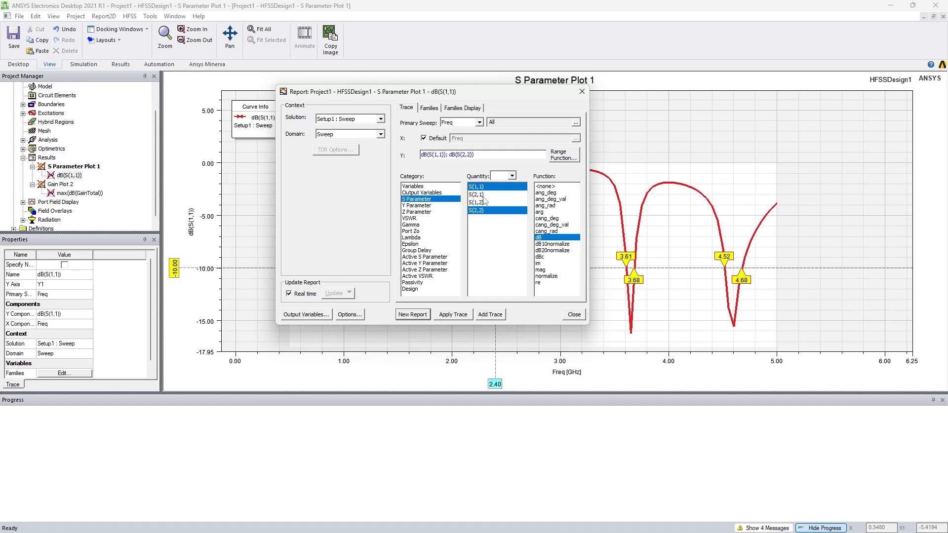
left_click(488, 203, "ctrl")
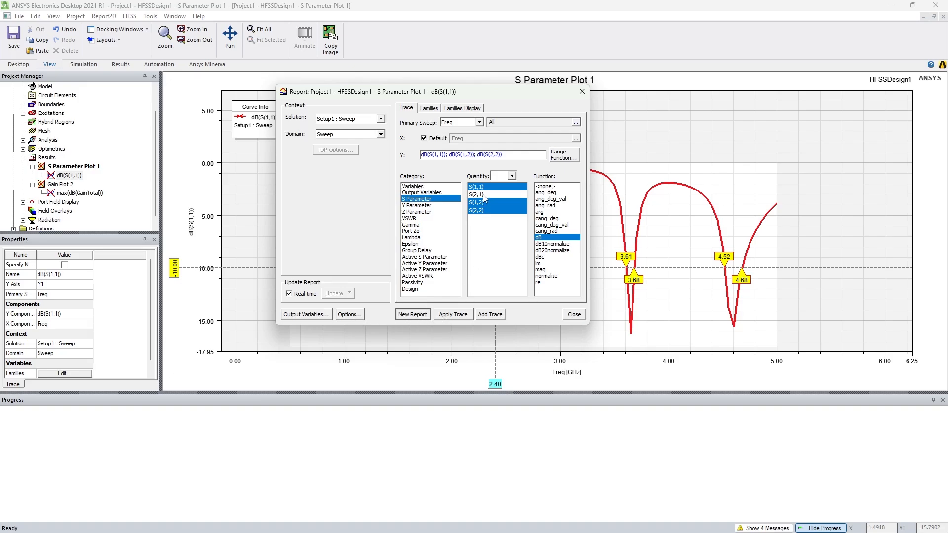
left_click(413, 315)
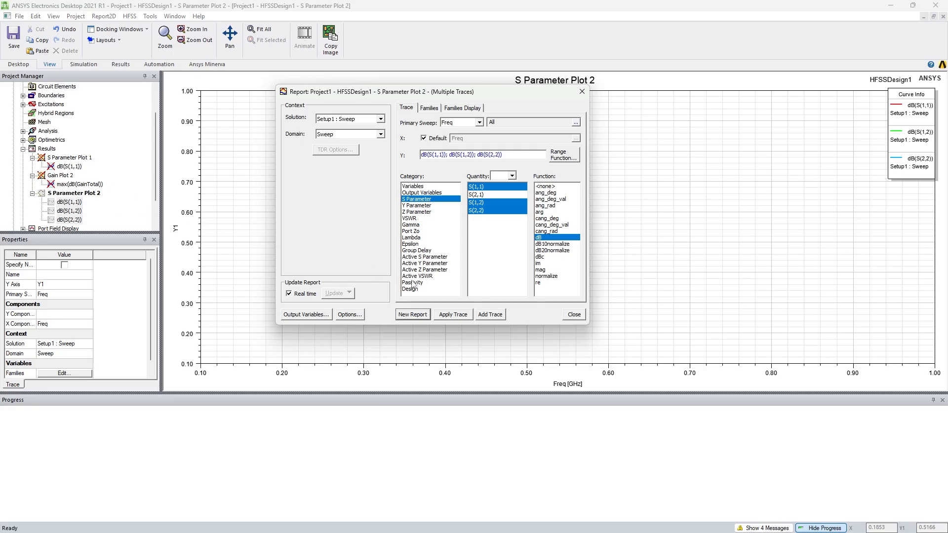
left_click(573, 315)
Delete the original S Parameter Plot 1 report
left_click(63, 158)
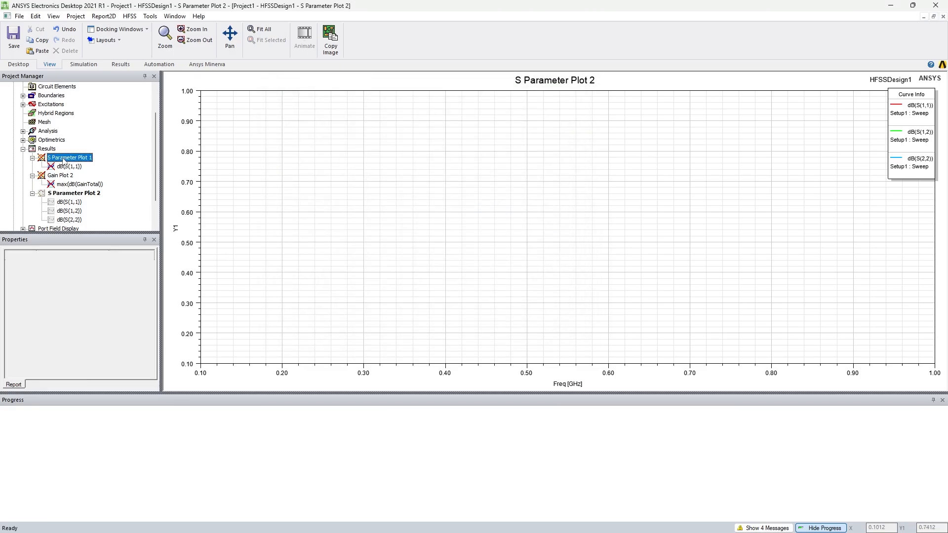
key("Delete")
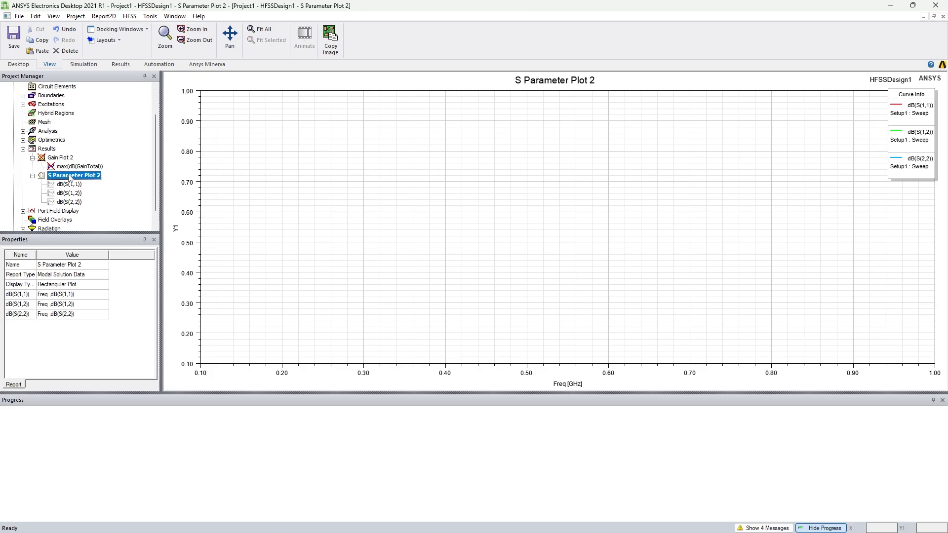
left_click(399, 204)
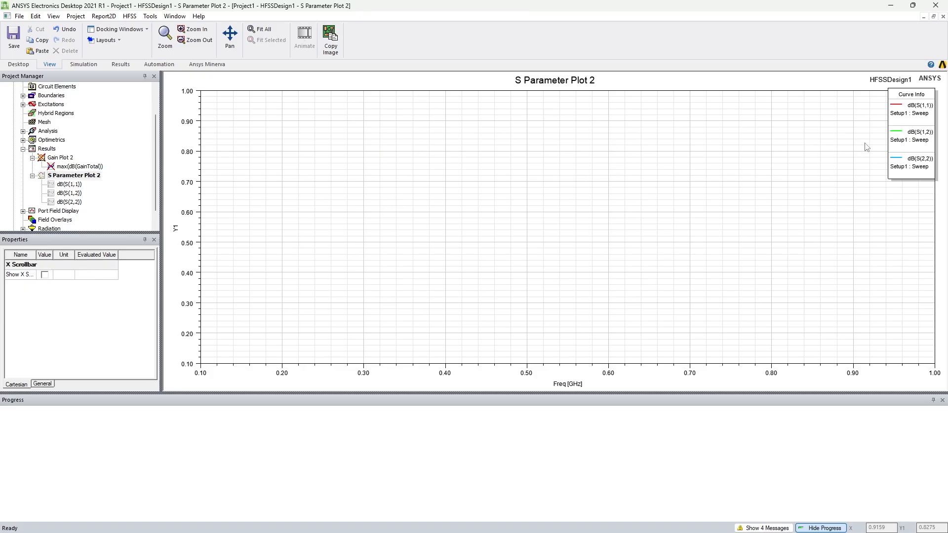
Set the dB(S(1,1)) trace of S Parameter Plot 2 to use all values of $sub_y and $move
left_click(84, 177)
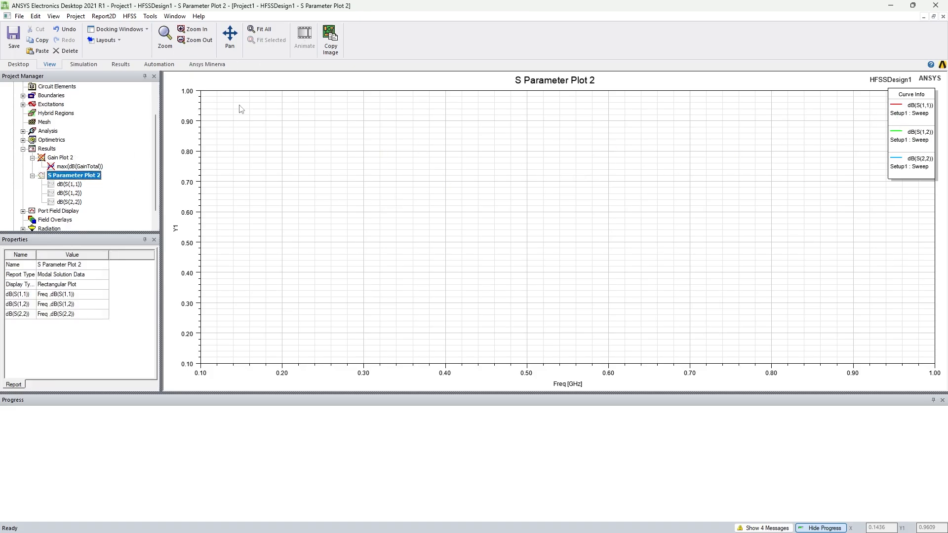
right_click(67, 179)
left_click(106, 244)
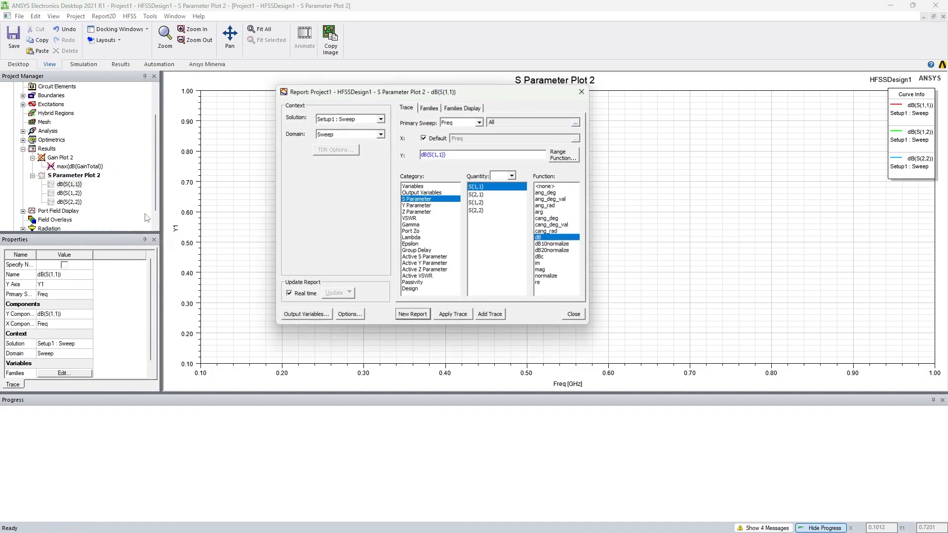
left_click(429, 108)
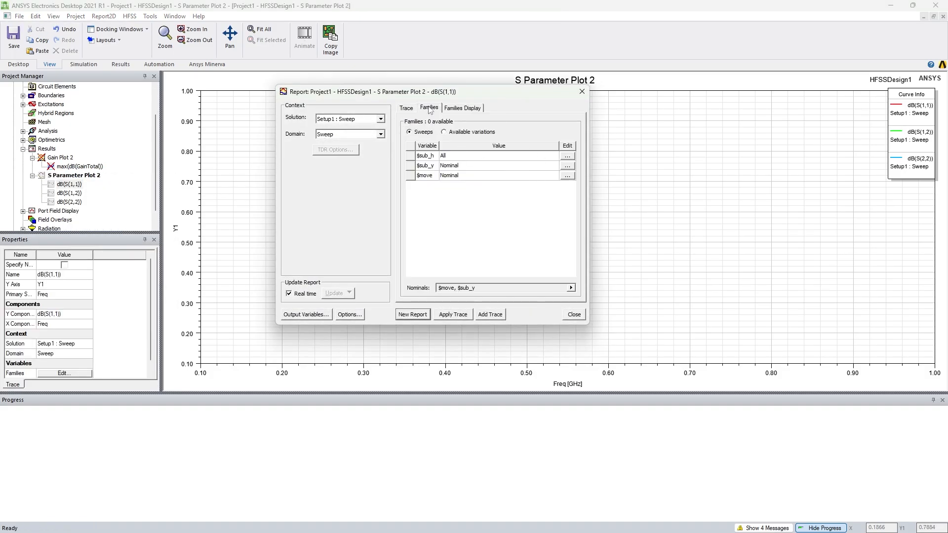
left_click(567, 167)
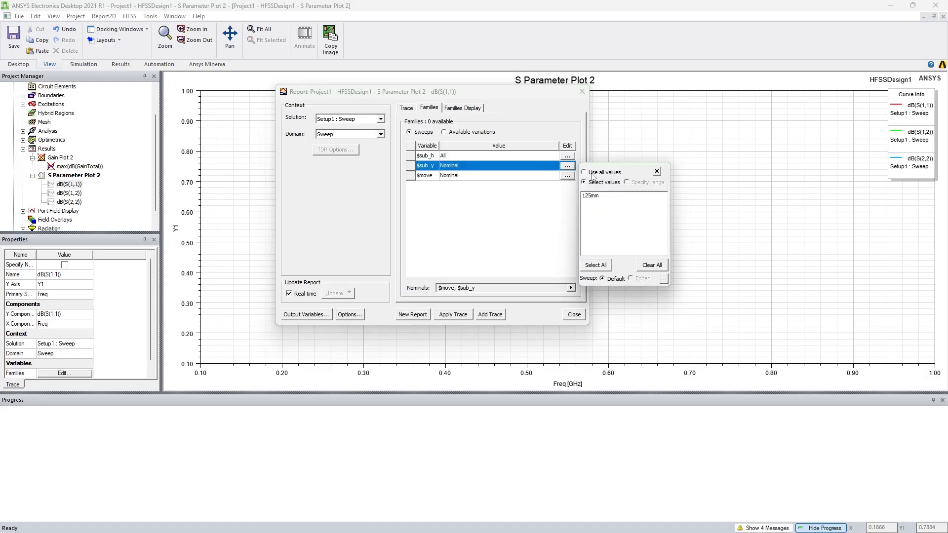
left_click(584, 172)
left_click(568, 175)
left_click(584, 182)
left_click(566, 194)
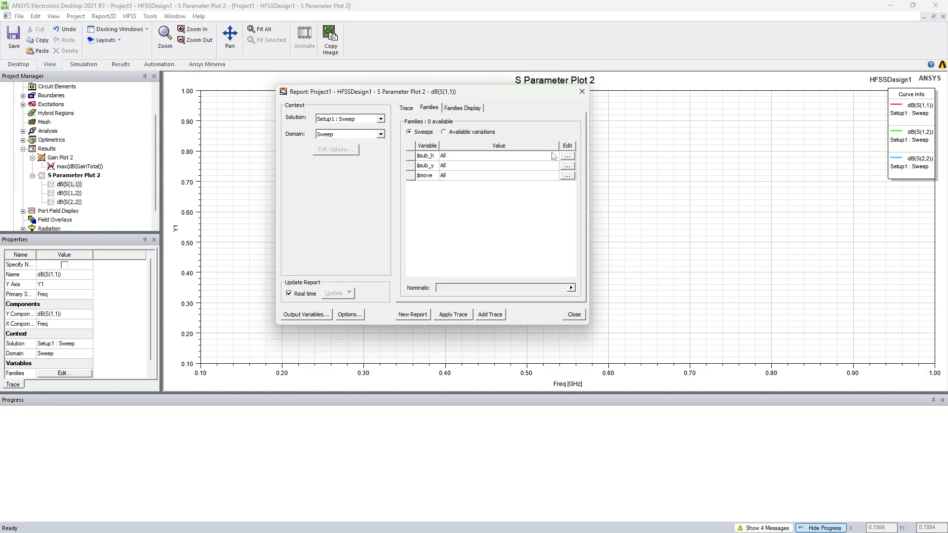
left_click(447, 315)
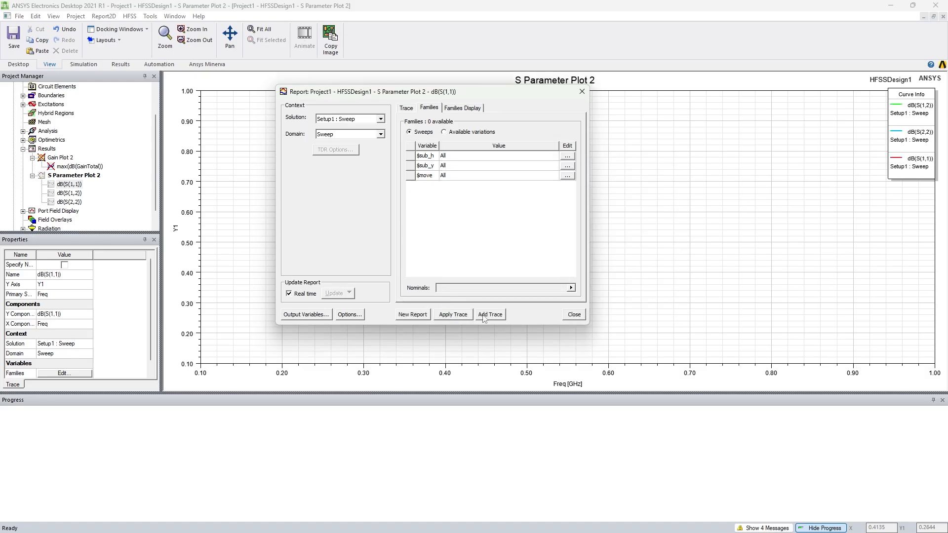
left_click(574, 314)
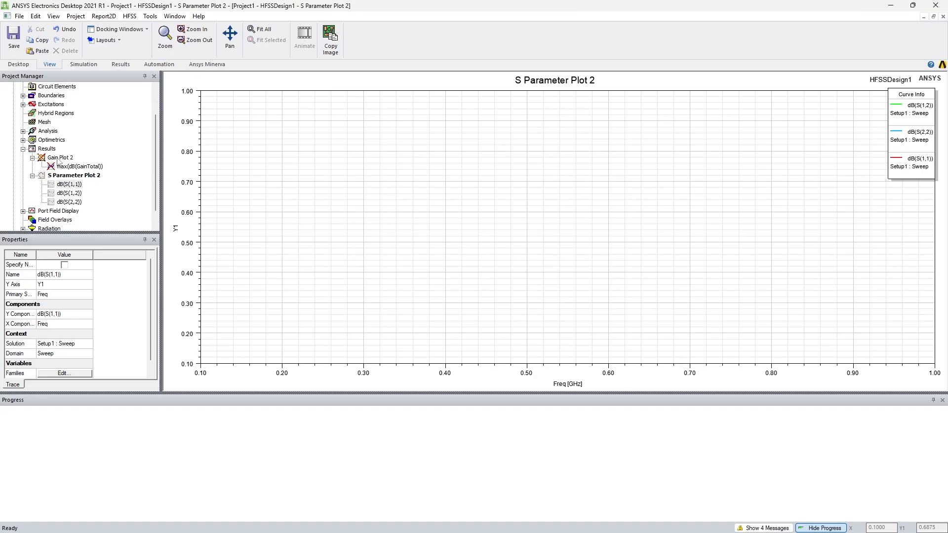
Set the max(dB(GainTotal)) trace of Gain Plot 2 to use all values of $sub_y and $move
double_click(59, 158)
right_click(59, 158)
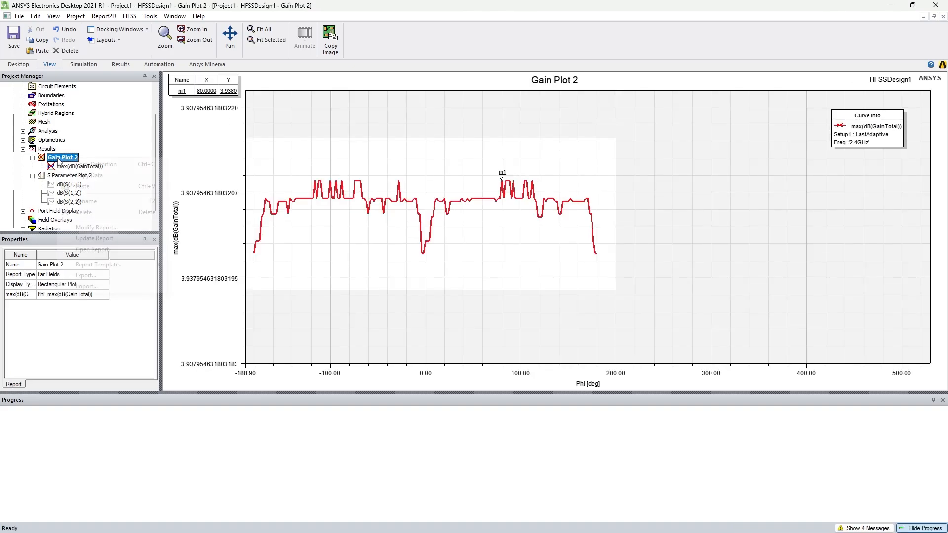
left_click(110, 228)
left_click(429, 108)
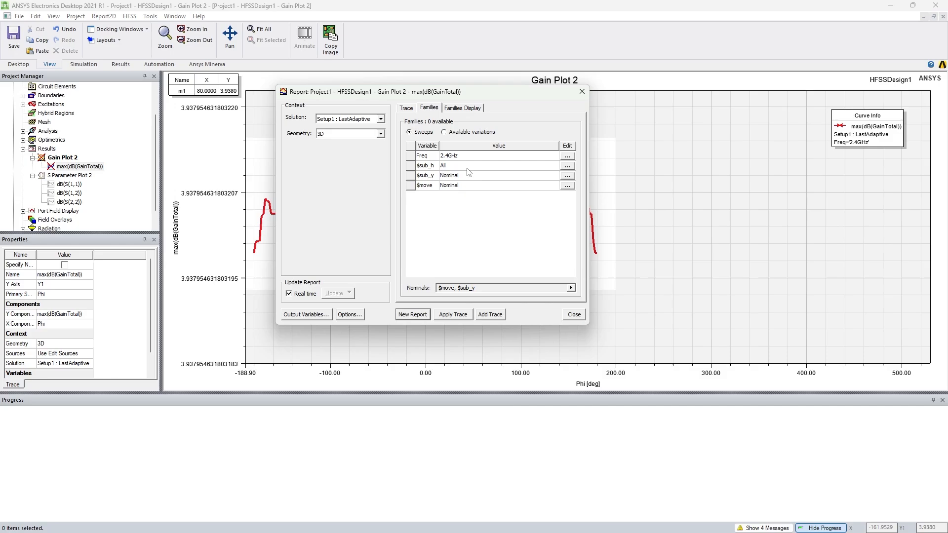
left_click(567, 176)
left_click(584, 182)
left_click(568, 185)
left_click(585, 192)
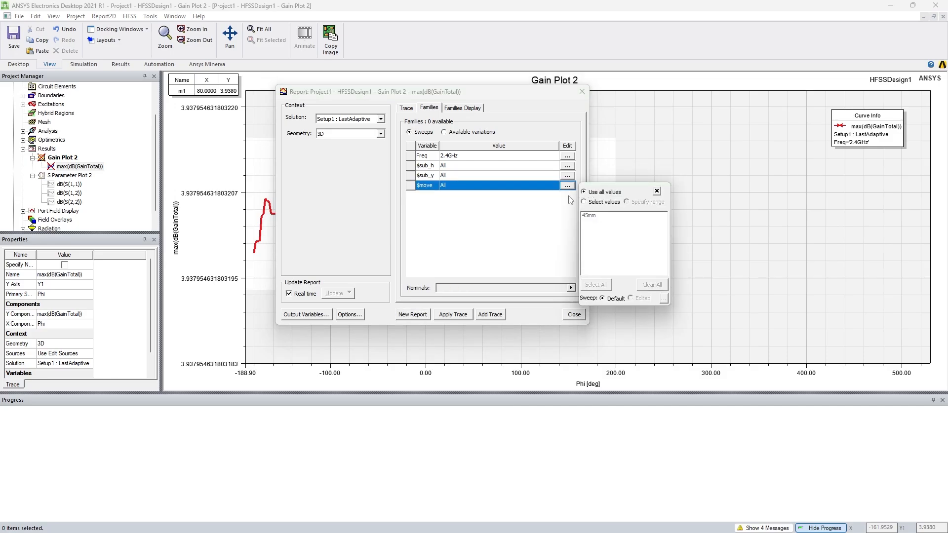
left_click(453, 314)
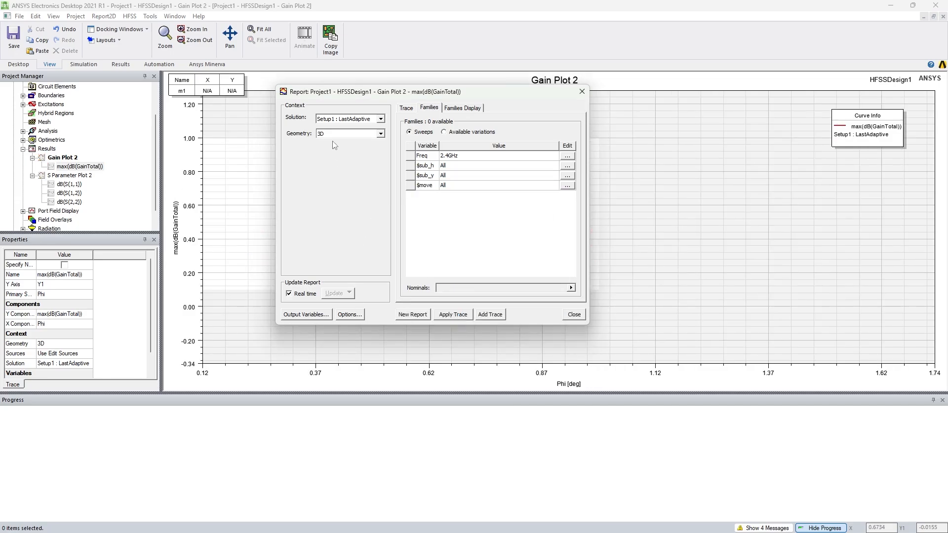
left_click(575, 315)
left_click(69, 157)
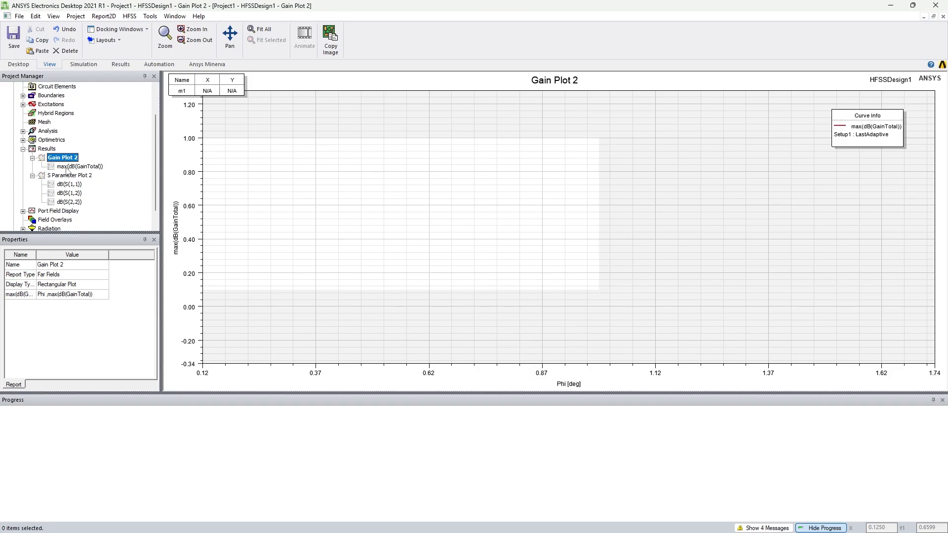
left_click(72, 167)
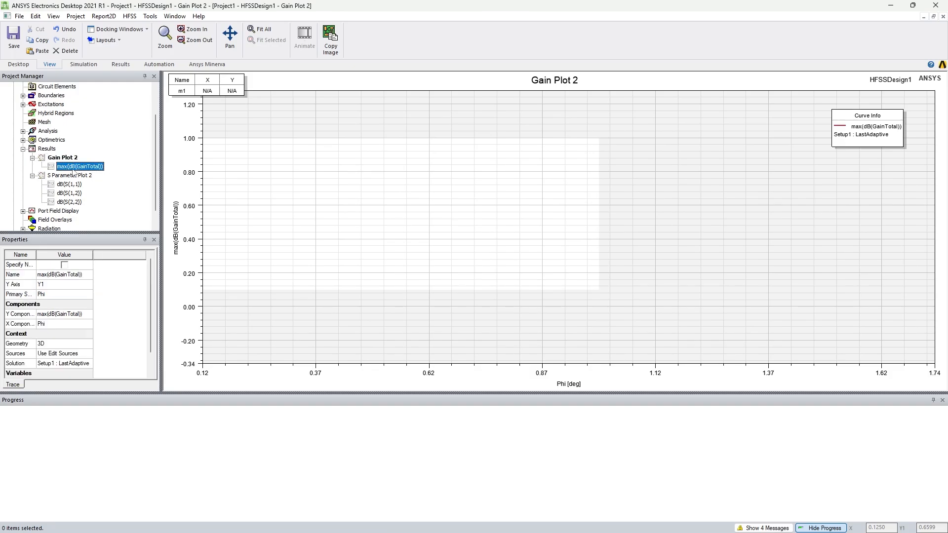
Collapse the trace lists of Gain Plot 2 and S Parameter Plot 2 and open the 3D model of HFSSDesign1
left_click(32, 158)
left_click(32, 167)
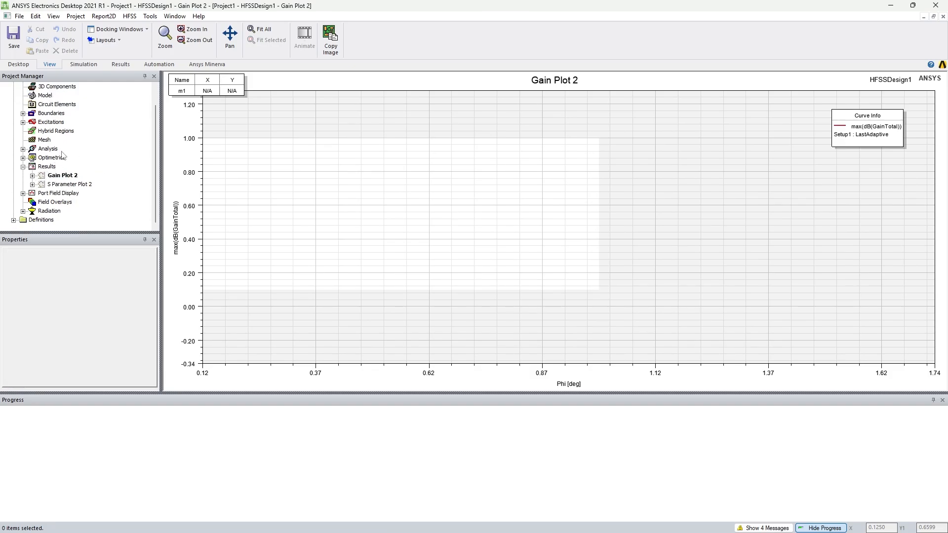
scroll(69, 185, "up", 1)
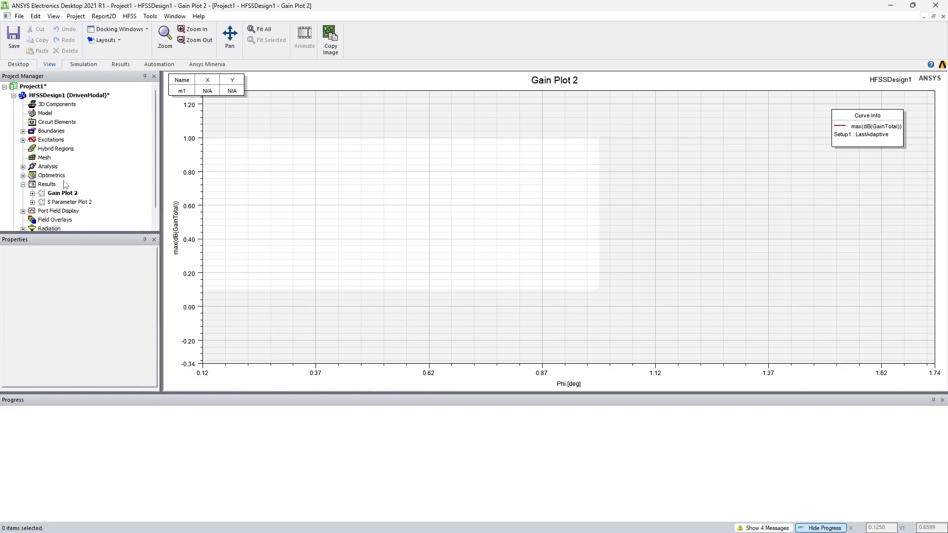
double_click(68, 98)
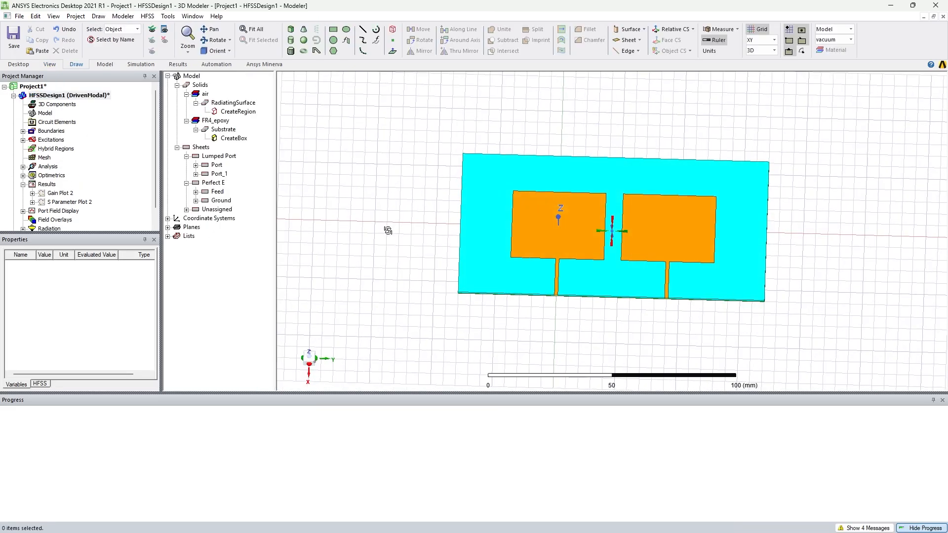
Assign a Perfect E boundary to the unassigned sheet Feed_1, keeping the default name and no infinite ground plane
left_click(186, 209)
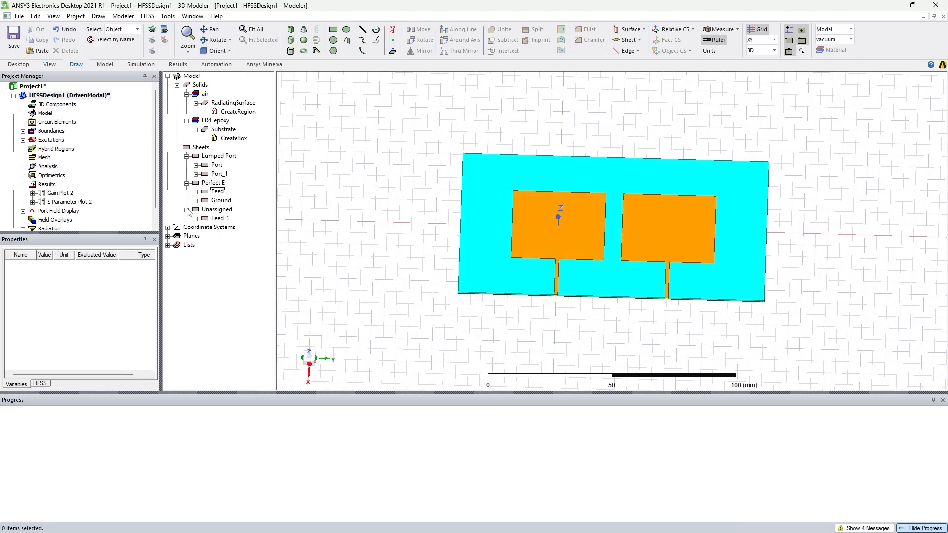
left_click(187, 209)
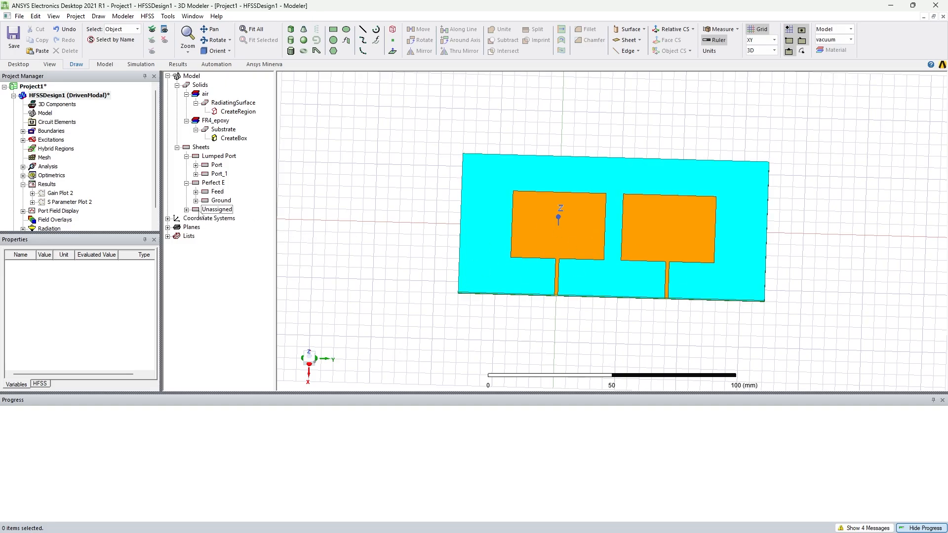
middle_click_drag(400, 220, 393, 188)
left_click(187, 209)
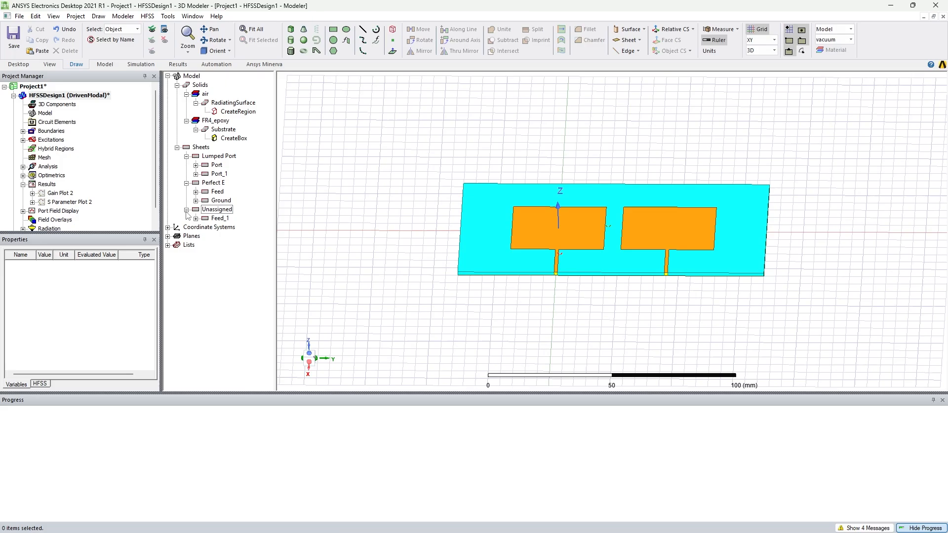
left_click(215, 219)
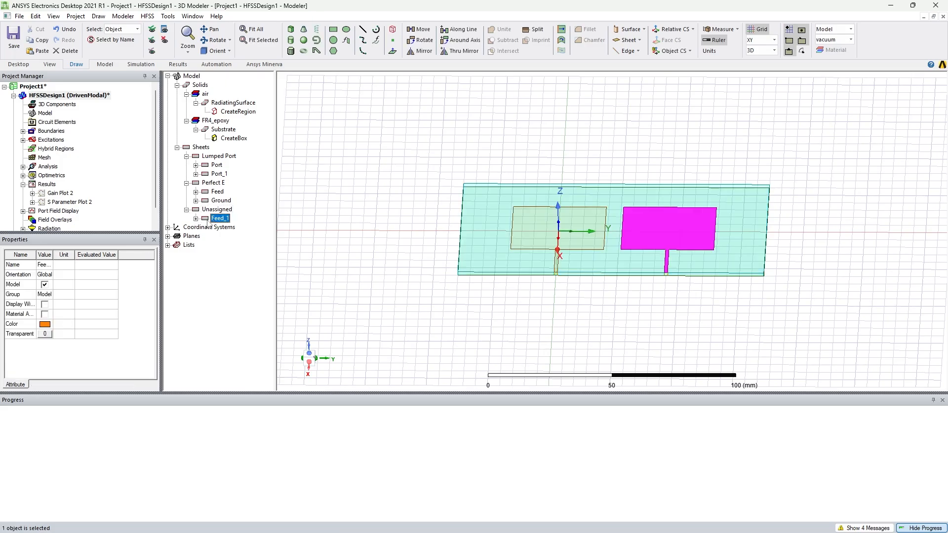
left_click(196, 219)
left_click(196, 219)
right_click(217, 219)
mouse_move(277, 396)
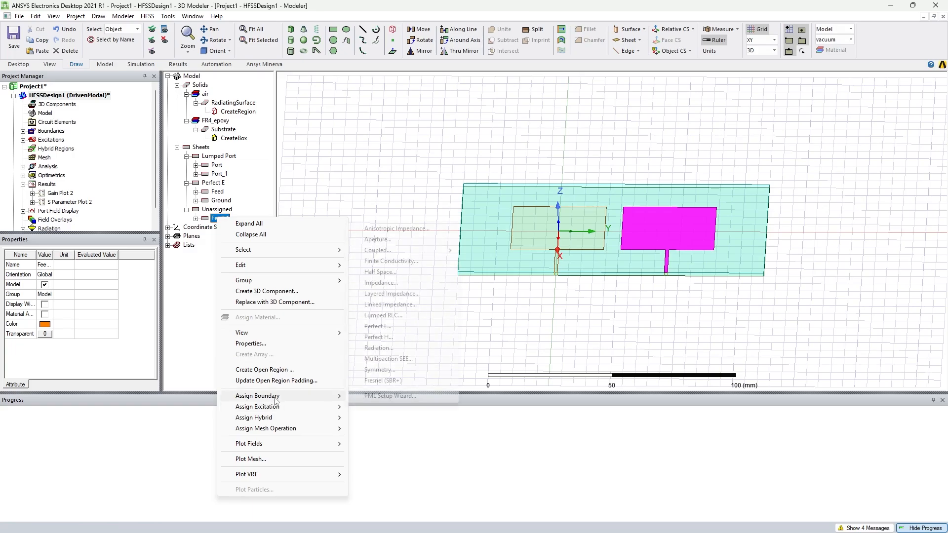
left_click(432, 329)
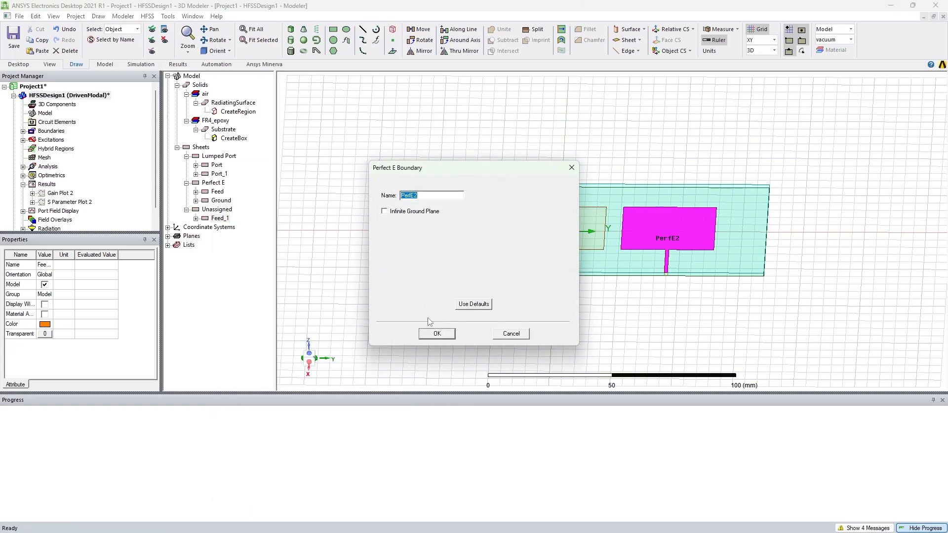
left_click(436, 334)
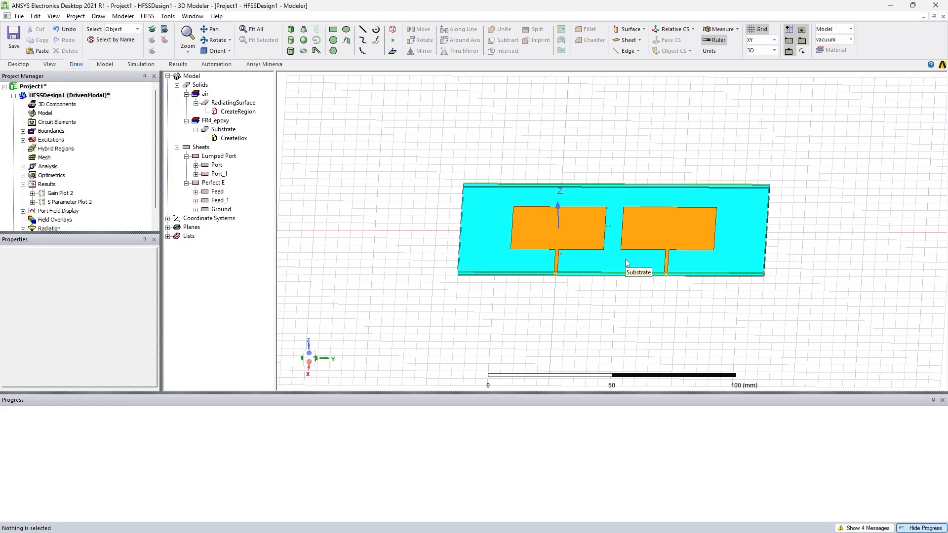
Collapse the Solids and Sheets groups in the model tree
left_click(186, 183)
left_click(187, 156)
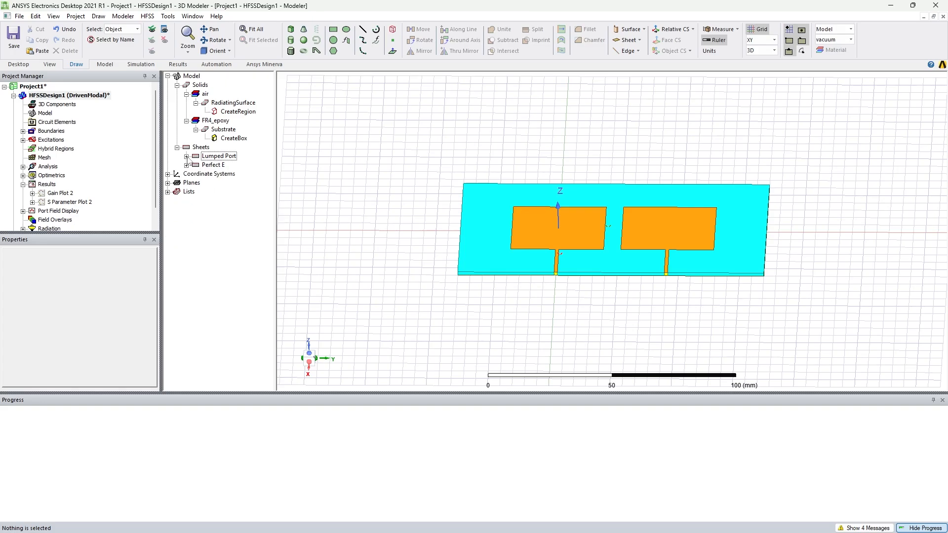
left_click(176, 147)
left_click(177, 85)
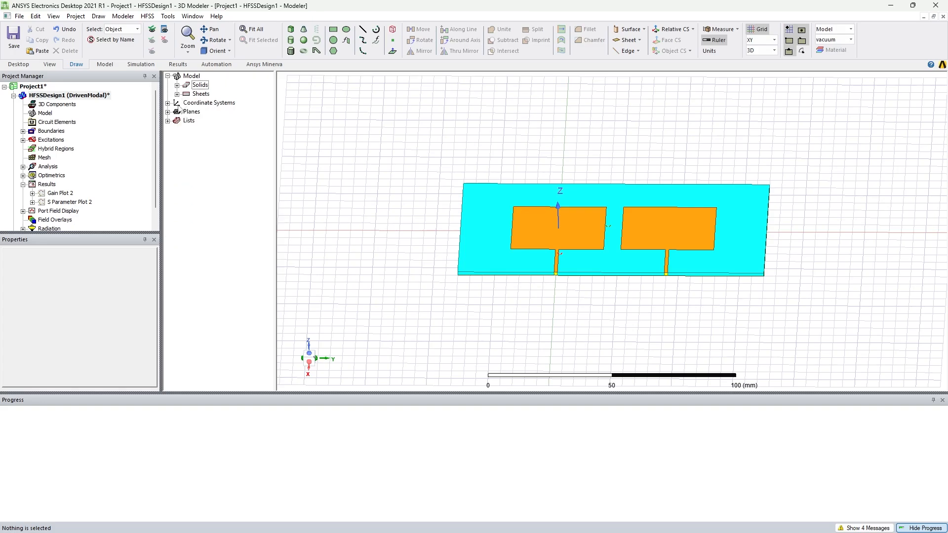
left_click_drag(577, 281, 580, 332, "alt")
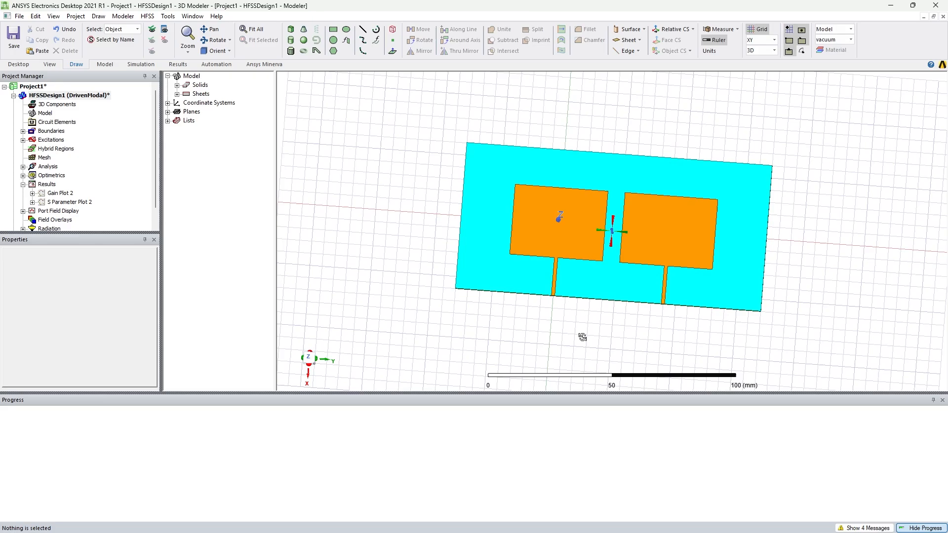
mouse_move(371, 179)
left_mouse_down("alt")
mouse_move(364, 176)
mouse_move(382, 164)
left_mouse_up("alt")
left_click_drag(330, 252, 292, 191, "alt")
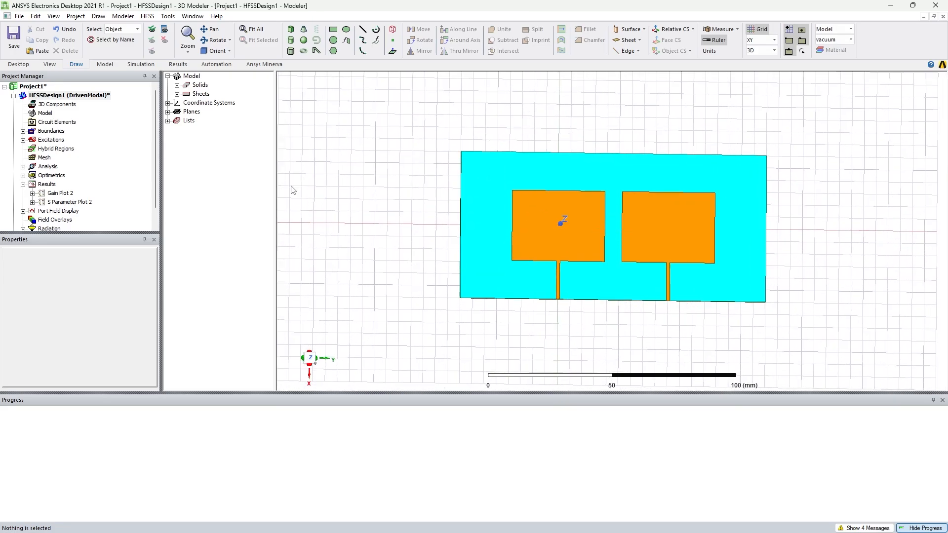
Review the magnitude, phase and system power settings of both ports in the field post-processing sources
left_click(147, 16)
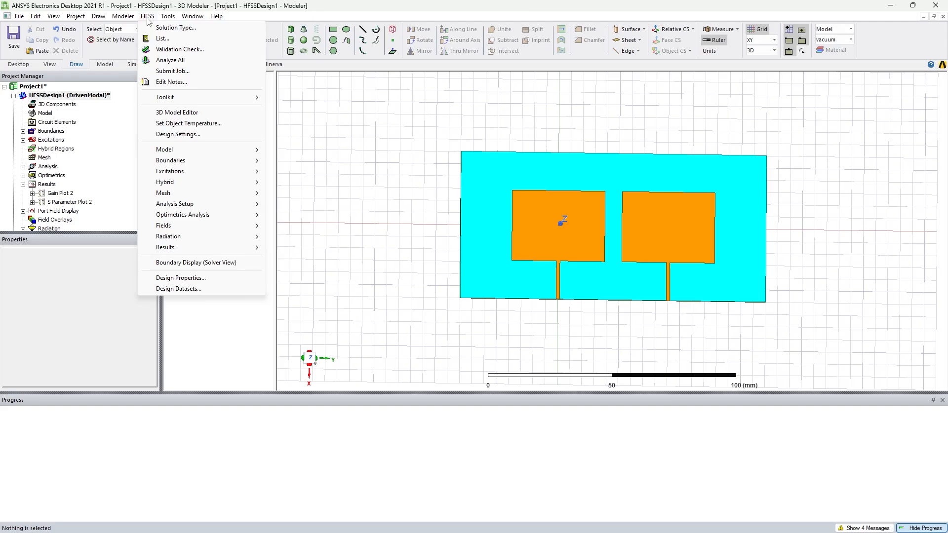
left_click(152, 17)
left_click(153, 18)
mouse_move(169, 228)
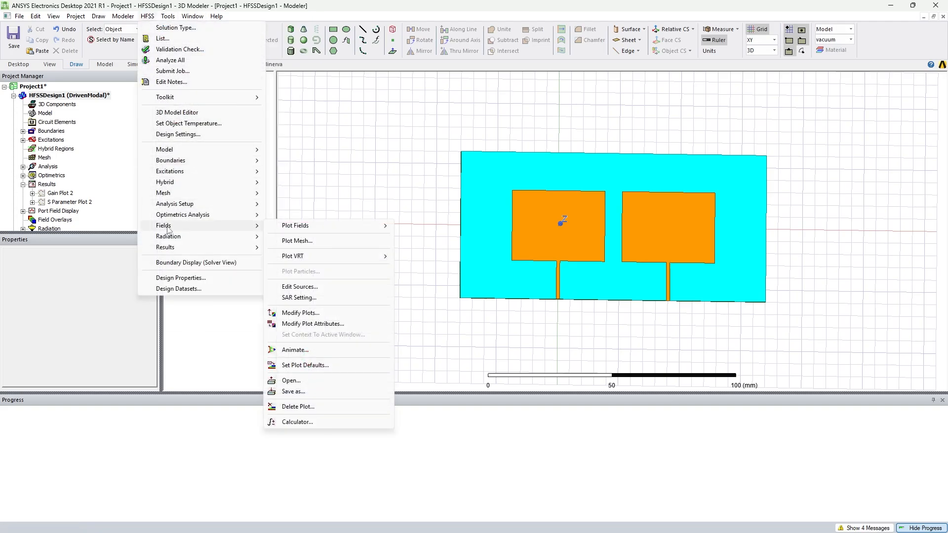
left_click(315, 287)
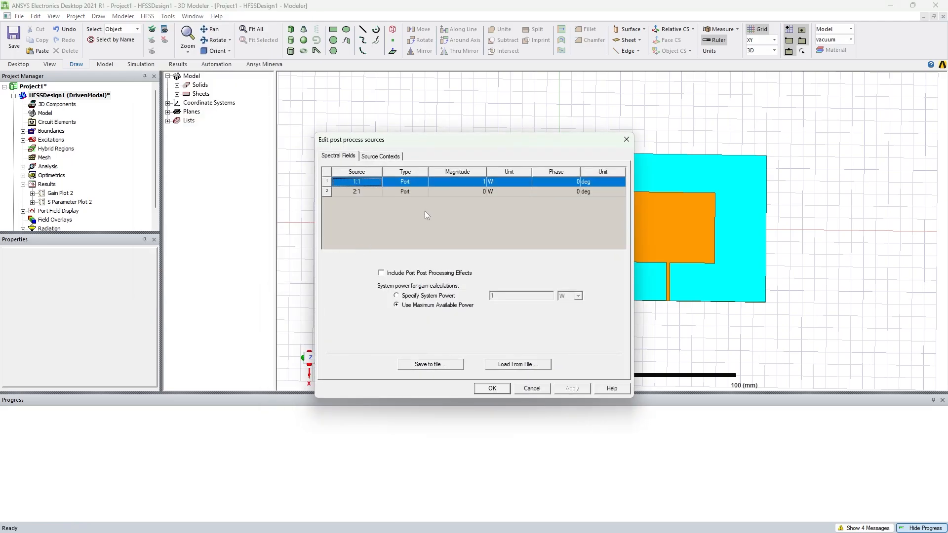
left_click_drag(422, 140, 345, 129)
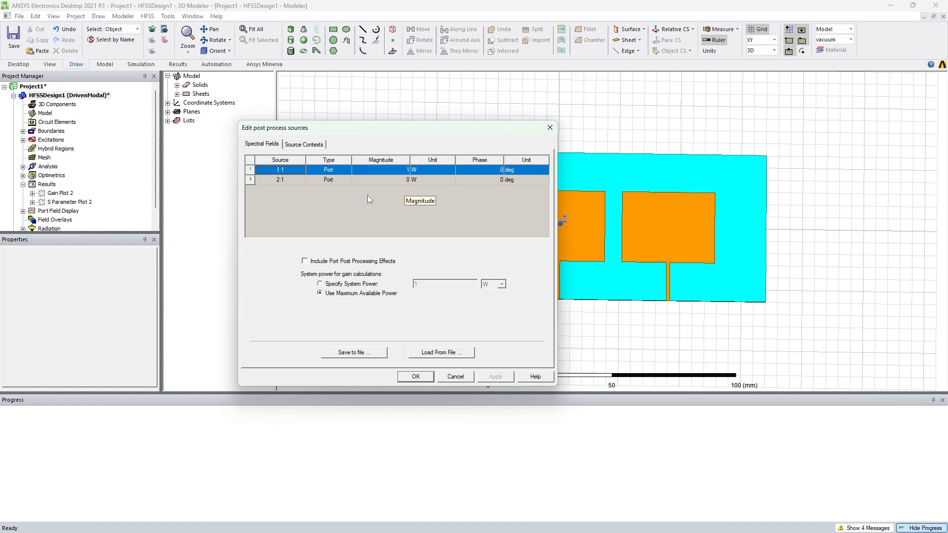
left_click_drag(363, 128, 317, 120)
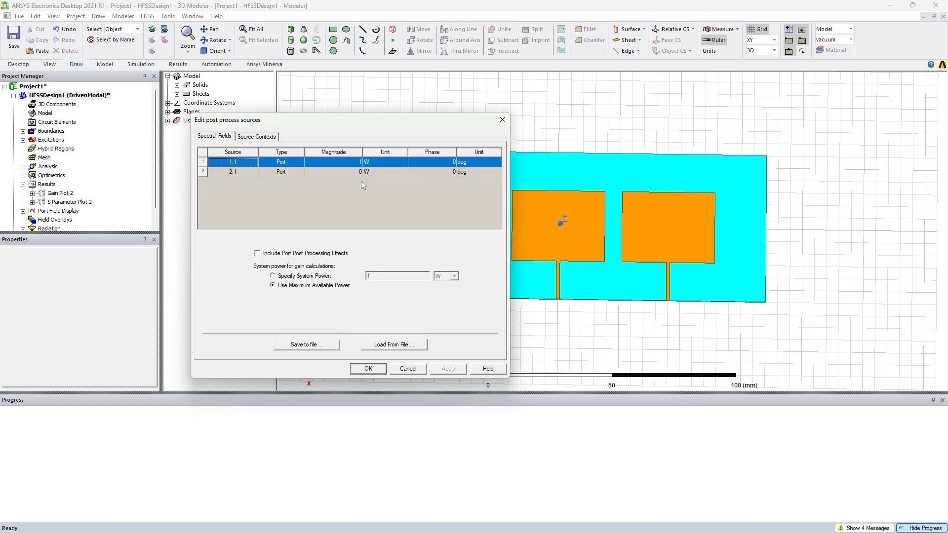
left_click(370, 203)
left_click(299, 254)
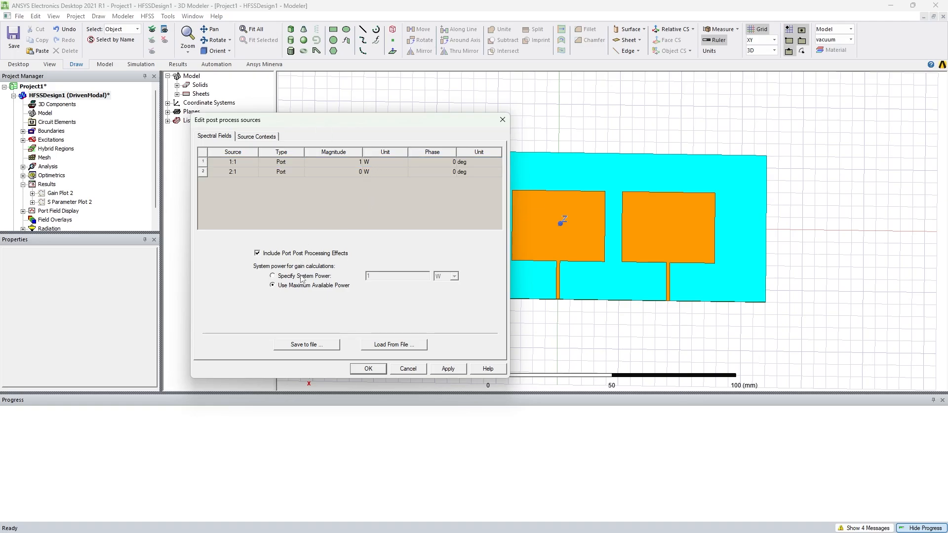
left_click_drag(360, 156, 345, 156)
double_click(336, 173)
left_click(334, 188)
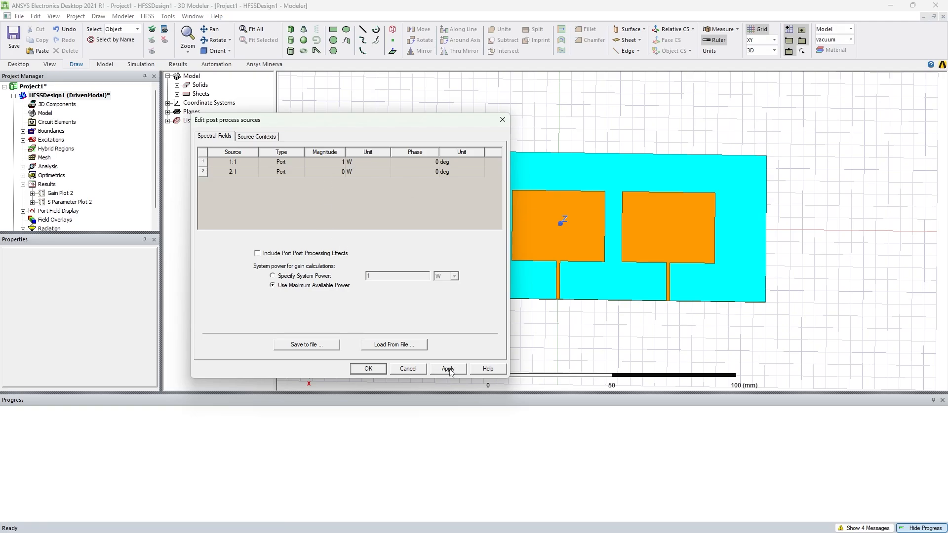
left_click(385, 369)
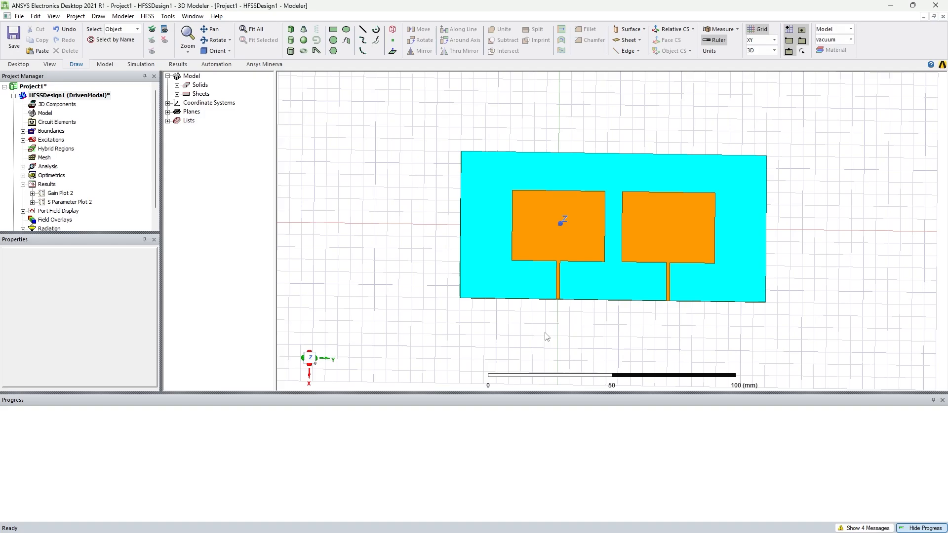
Examine the extent of the RadiatingSurface air region around the two-patch array
left_click(177, 85)
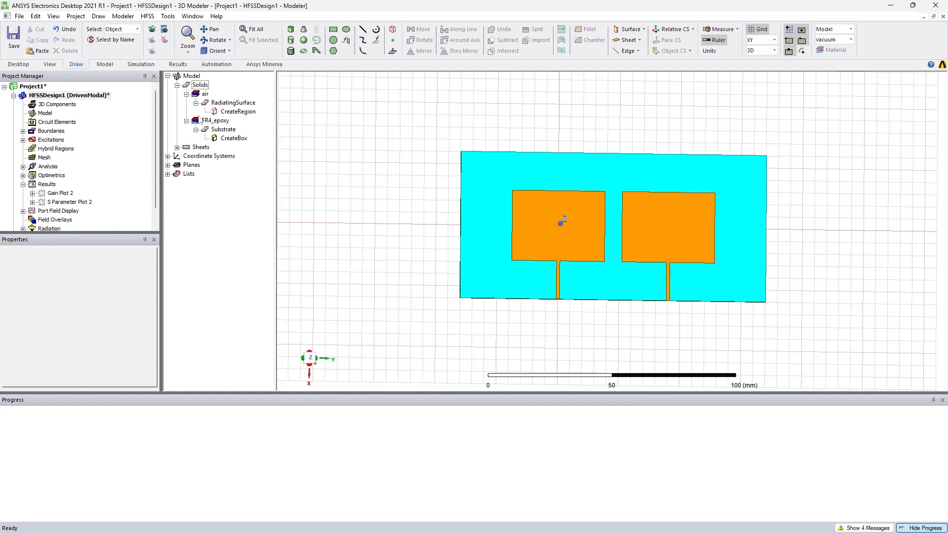
left_click(219, 104)
scroll(573, 189, "up", 1)
scroll(574, 194, "down", 5)
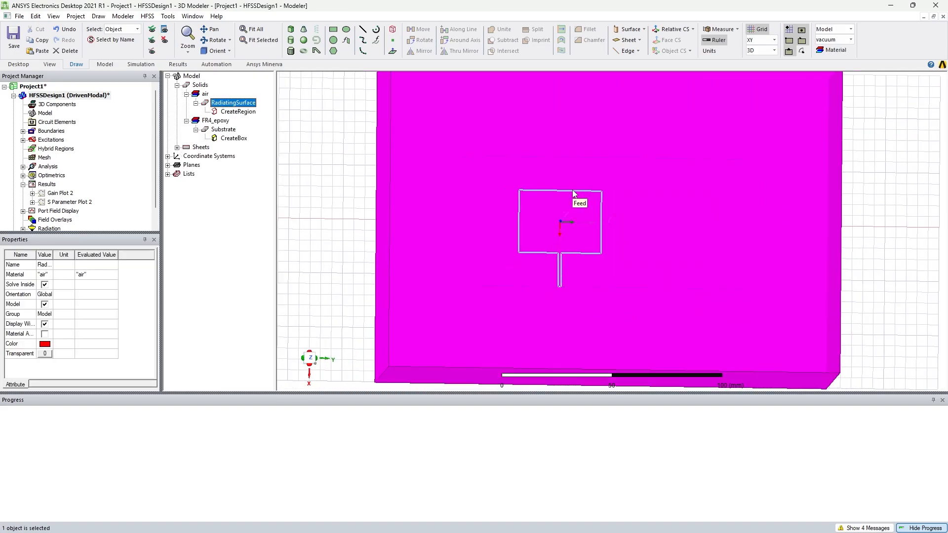
middle_click_drag(845, 226, 841, 225)
left_click(772, 230)
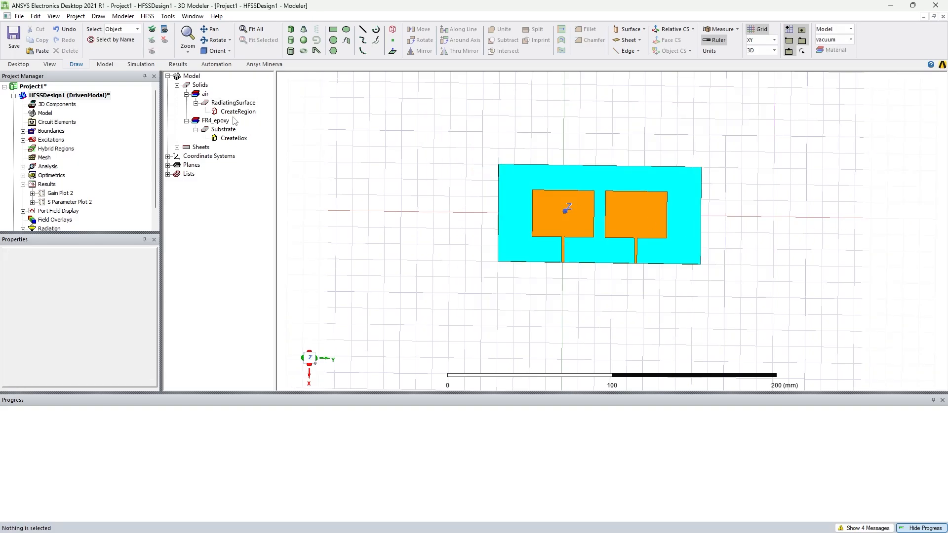
Check the lumped port sheets and the Perfect E sheets Feed, Feed_1 and Ground in the model
left_click(196, 102)
left_click(177, 139)
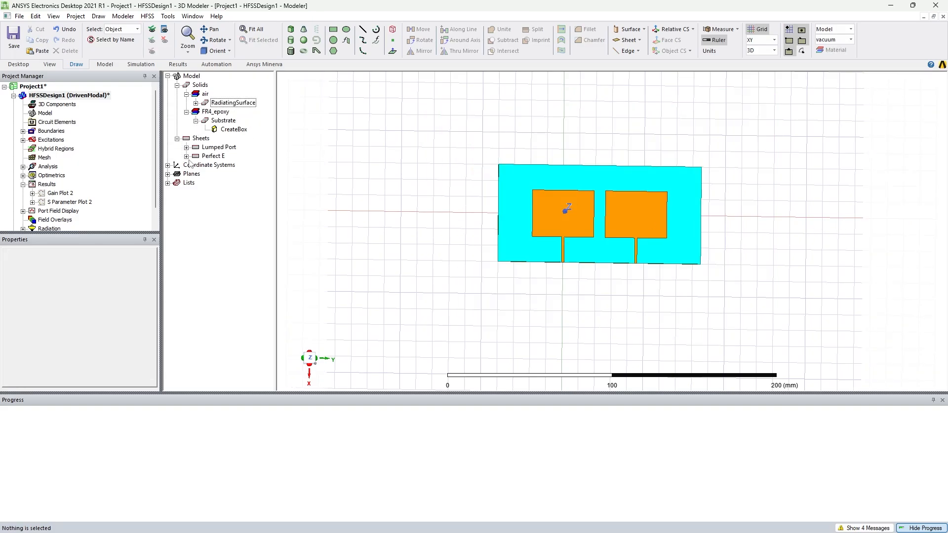
left_click(186, 147)
left_click(186, 174)
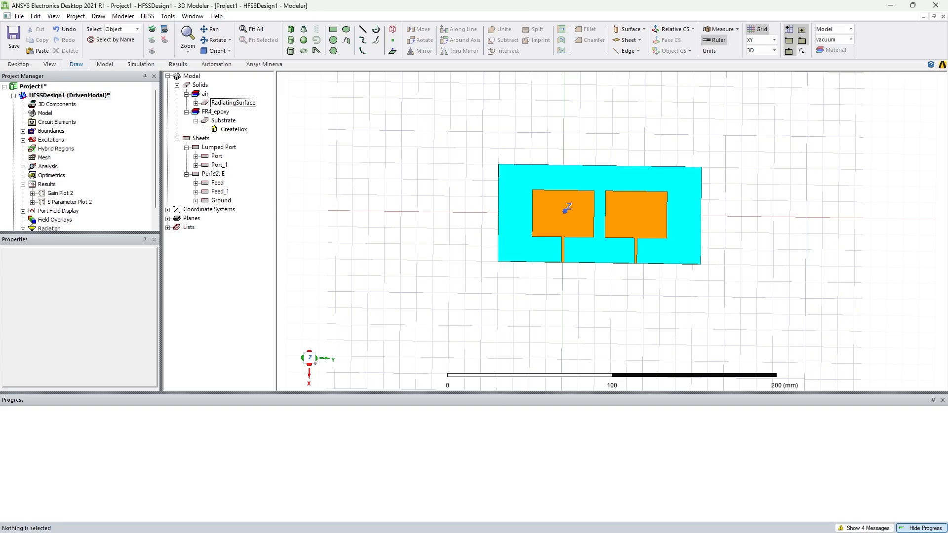
left_click(217, 157)
left_click(219, 166)
middle_click_drag(392, 214, 428, 202)
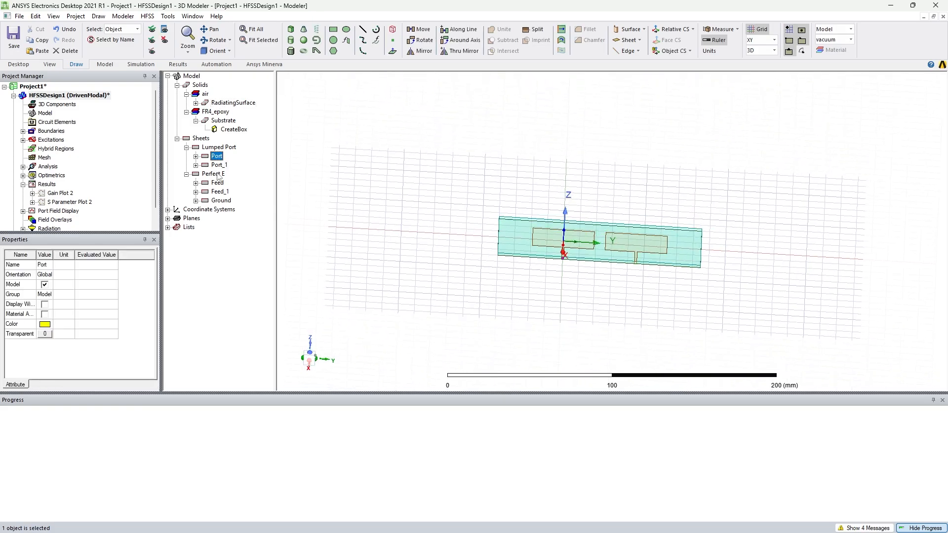
left_click(218, 182)
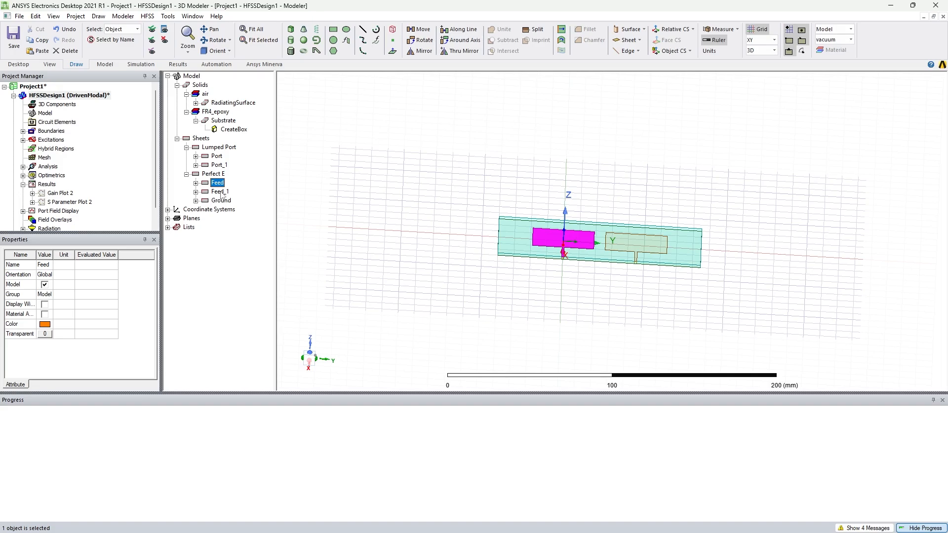
left_click(221, 192)
left_click(221, 201)
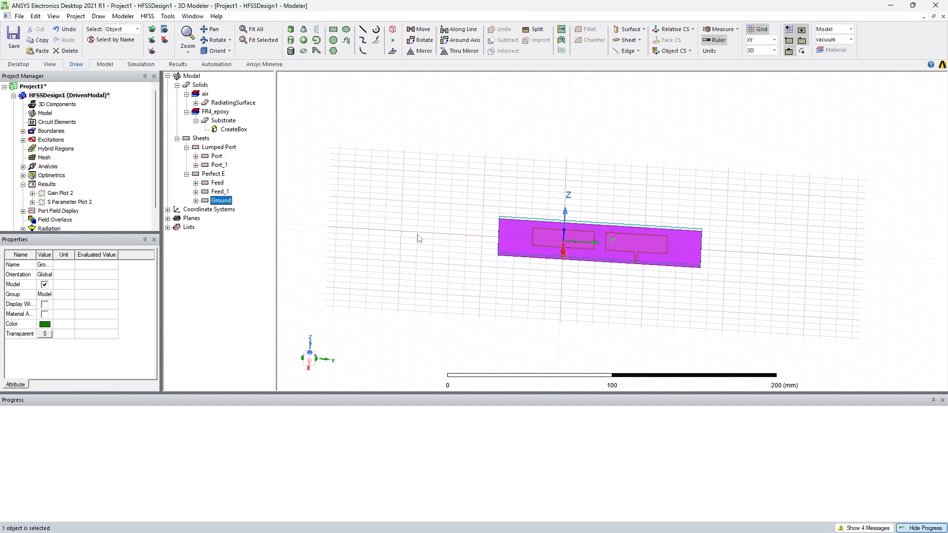
left_click_drag(419, 238, 412, 281, "alt")
left_click(422, 233)
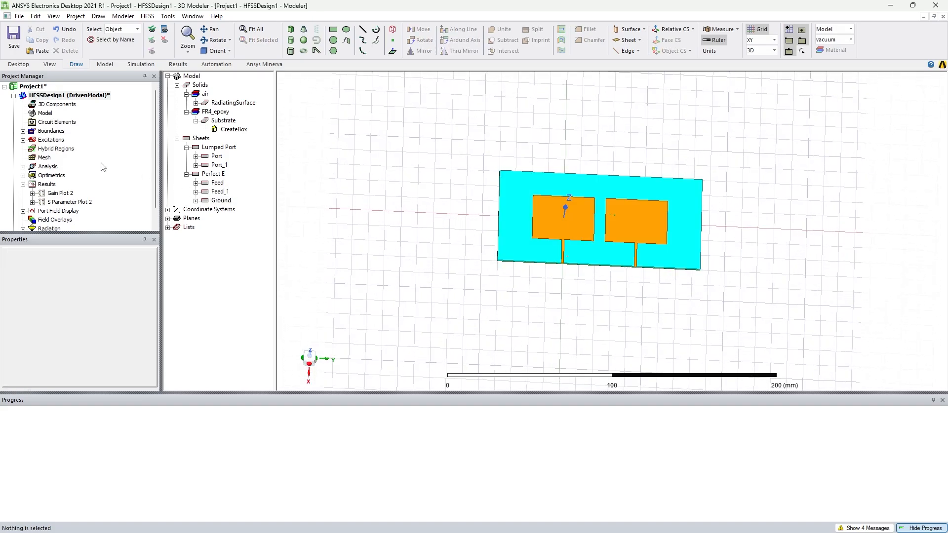
Start the design analysis, including the parametric sweep in ParametricSetup1
left_click(22, 175)
left_click(69, 184)
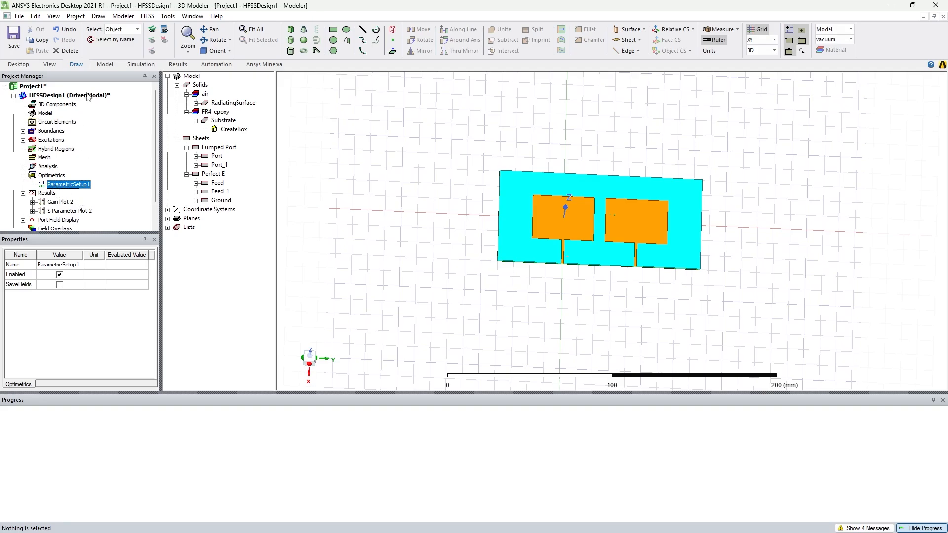
left_click(131, 67)
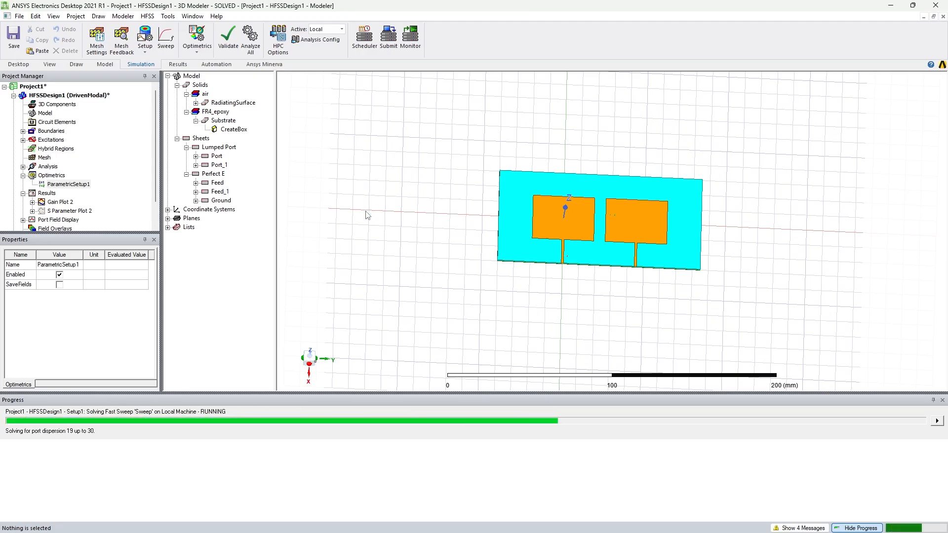
Open S Parameter Plot 2 and inspect the dB(S(1,1)) curves for the solved variations
double_click(74, 211)
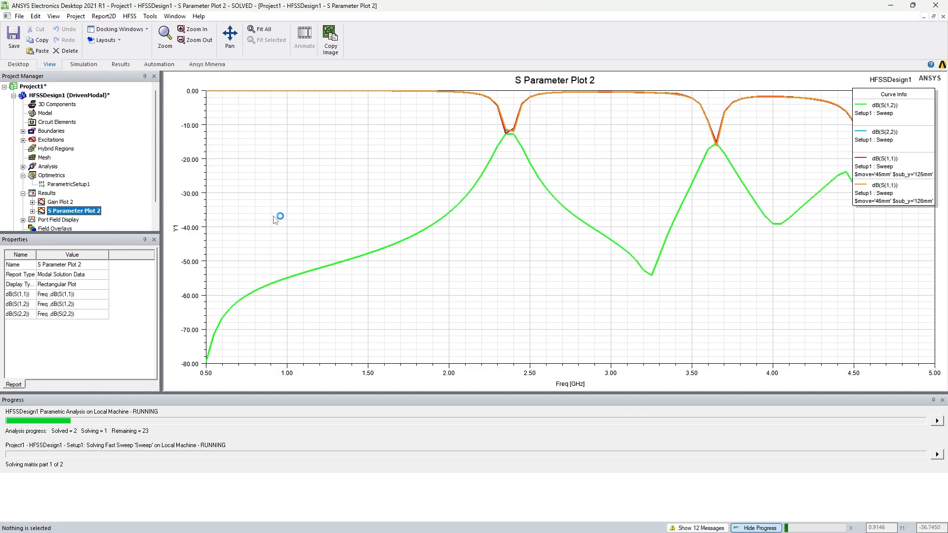
left_click(885, 190)
left_click(550, 143)
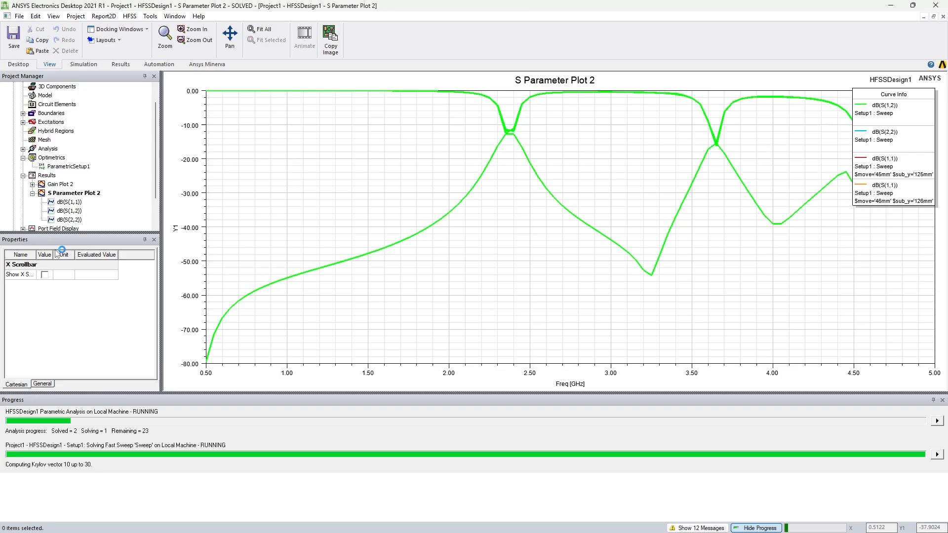
Modify the dB(S(1,1)) trace in S Parameter Plot 2 to plot S(1,1), S(1,2) and S(2,2) in dB
left_click(72, 202)
right_click(73, 201)
left_click(101, 265)
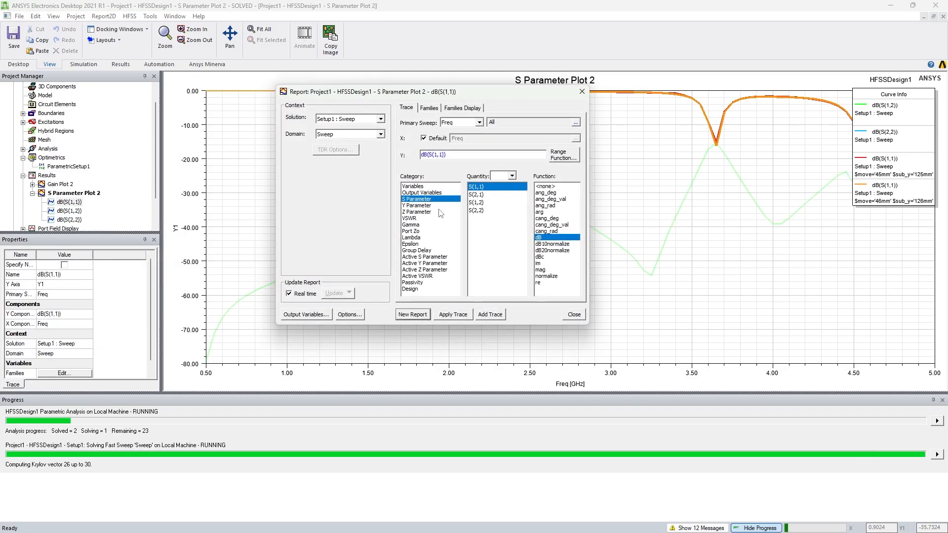
left_click(481, 203, "ctrl")
left_click(482, 211, "ctrl")
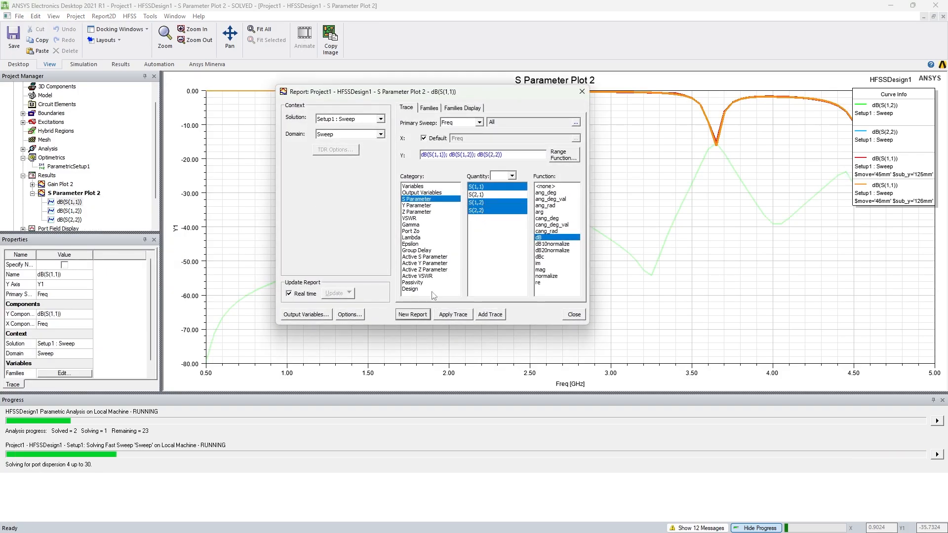
left_click(453, 315)
left_click(574, 314)
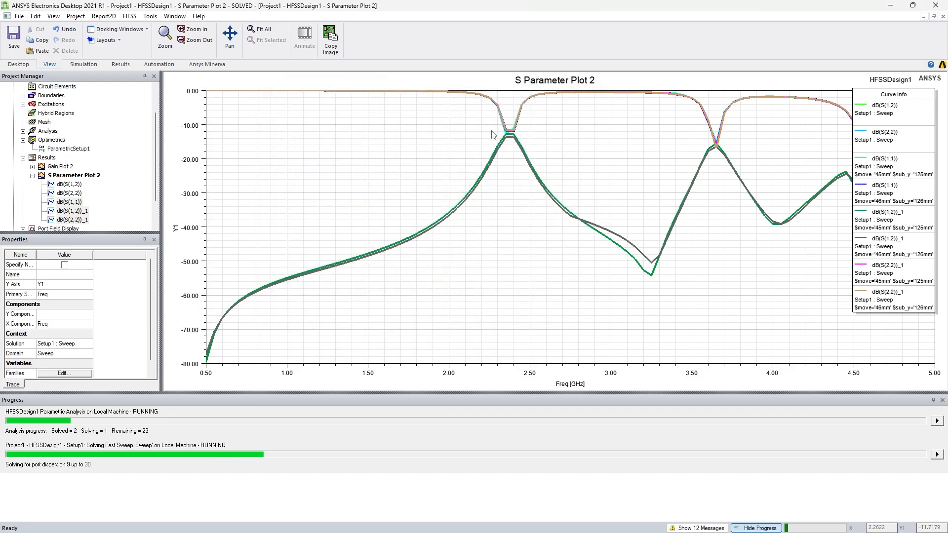
Add a Y marker to S Parameter Plot 2 at -10 and inspect its curve crossings near 2.4 GHz
left_click(469, 127)
scroll(497, 133, "up", 2)
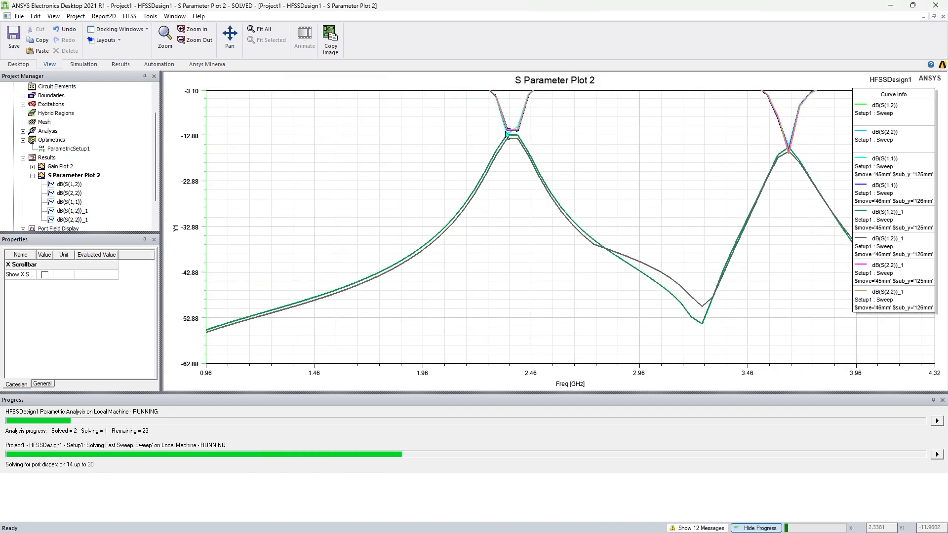
scroll(508, 132, "down", 4)
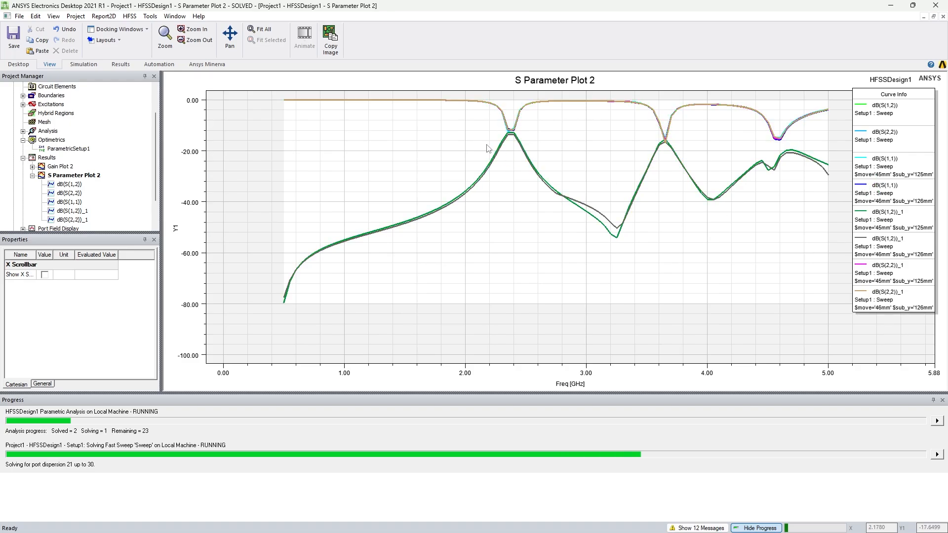
right_click(461, 115)
mouse_move(513, 121)
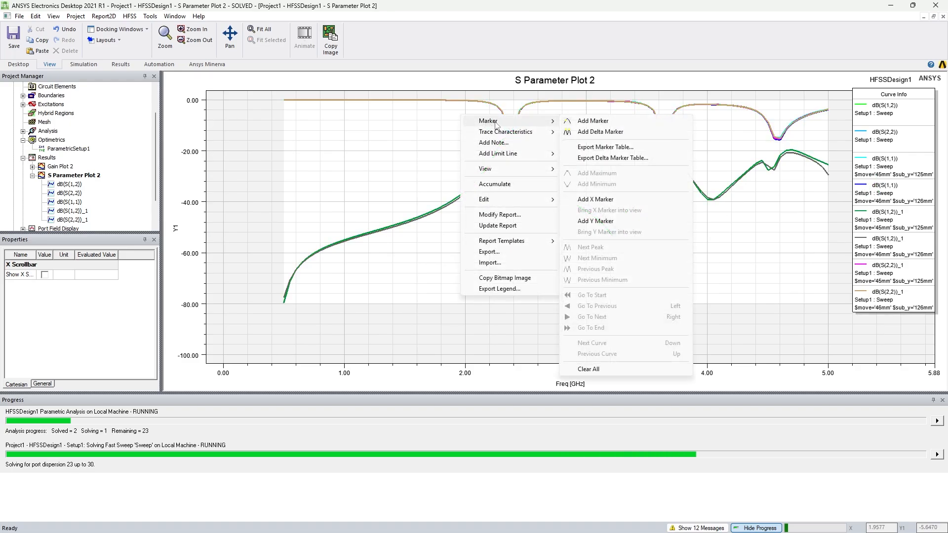
left_click(607, 221)
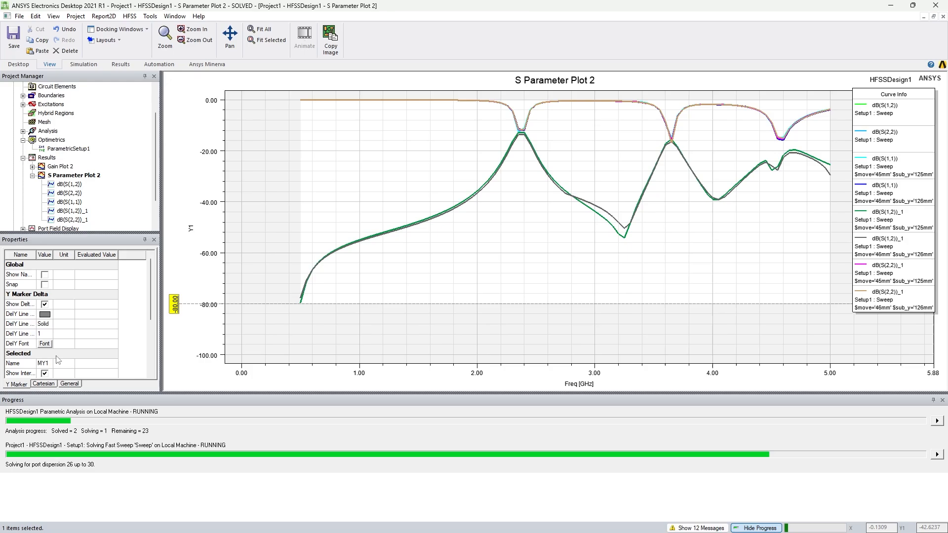
scroll(52, 341, "down", 3)
left_click(47, 315)
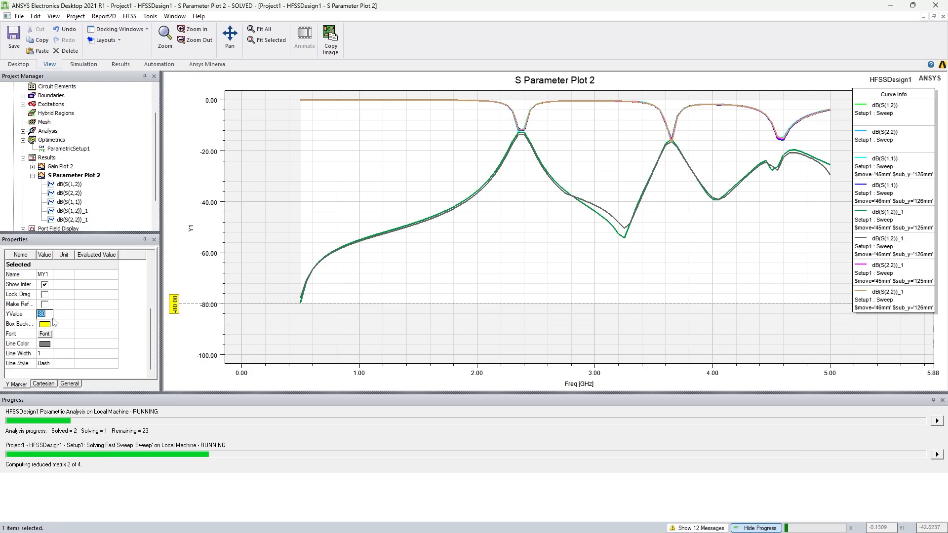
type("-10")
key("Return")
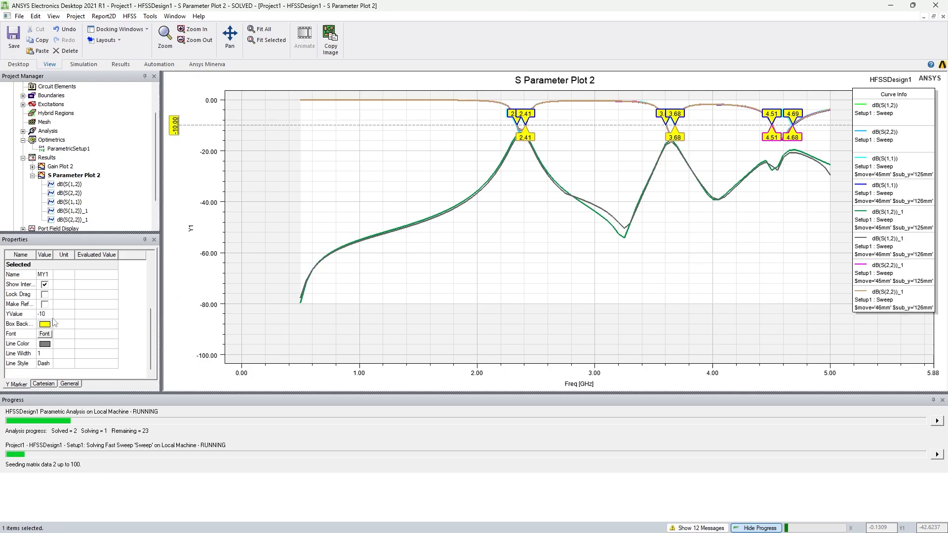
scroll(531, 123, "up", 2)
scroll(531, 123, "up", 5)
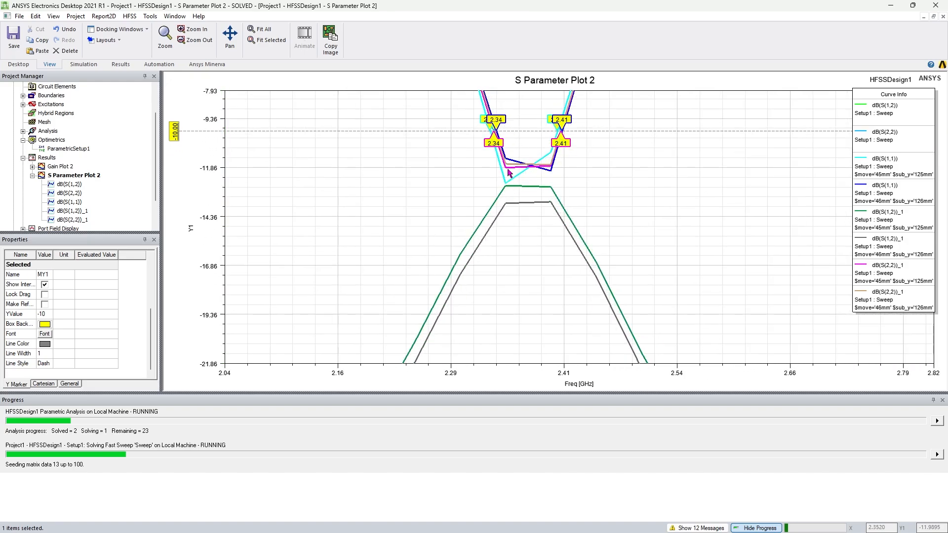
scroll(41, 209, "down", 2)
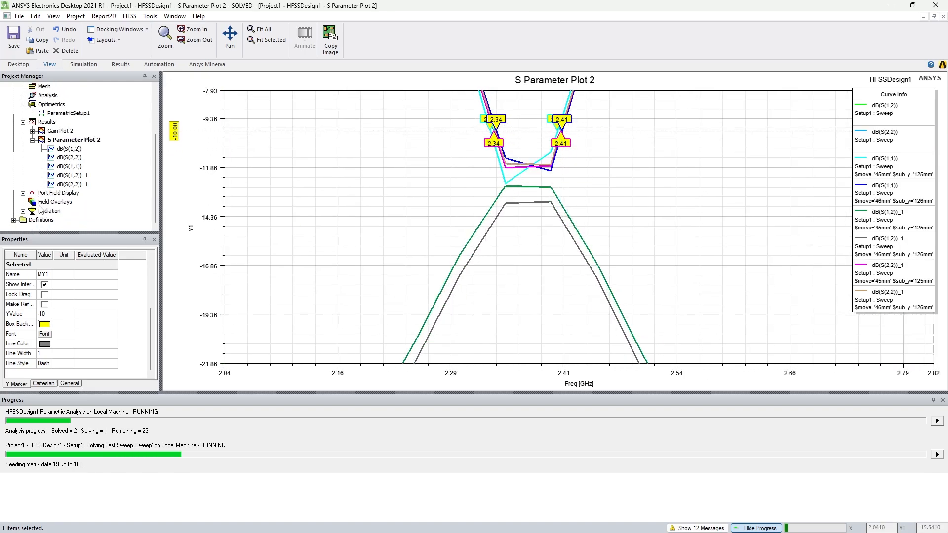
Open Gain Plot 2 and move marker m1 to the gain peak at Phi 92 deg
double_click(55, 131)
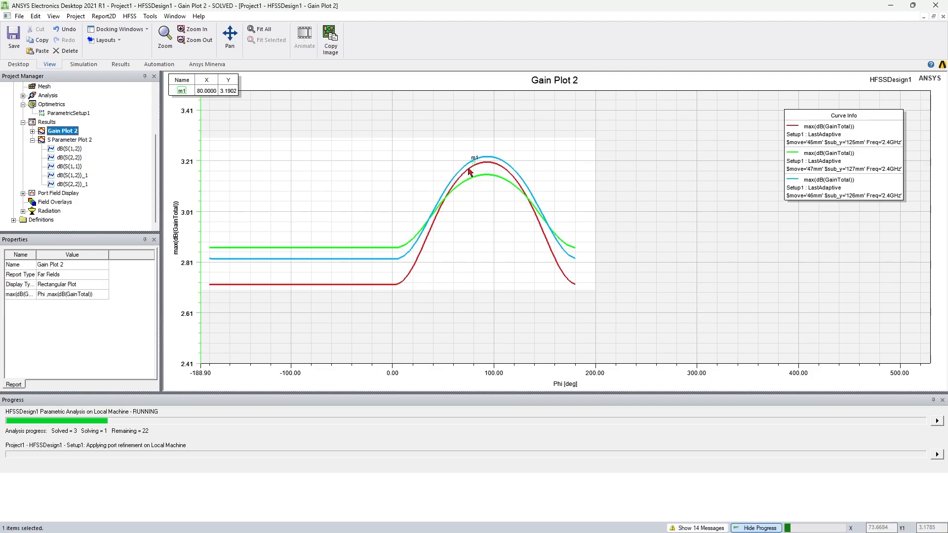
mouse_move(473, 165)
left_mouse_down()
mouse_move(490, 151)
mouse_move(450, 180)
mouse_move(481, 167)
left_mouse_up()
scroll(328, 168, "down", 5)
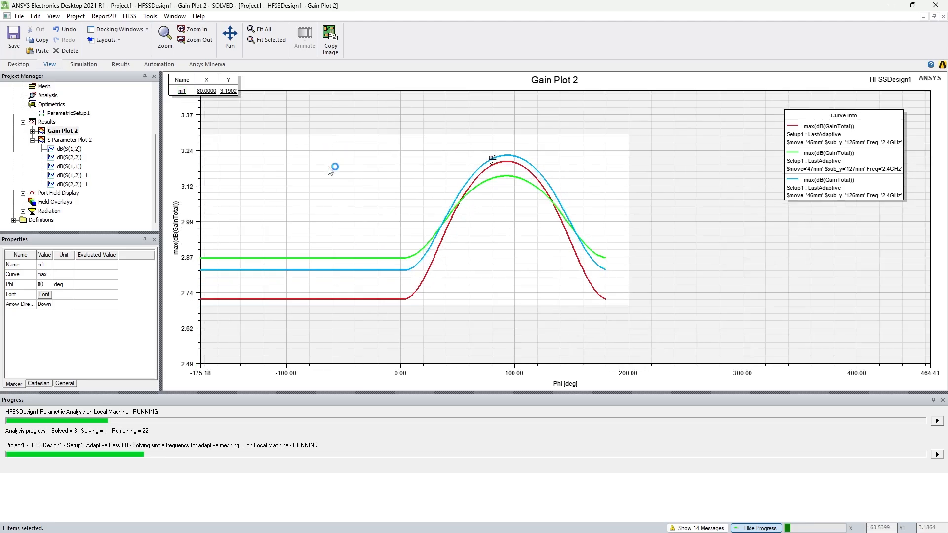
middle_click_drag(326, 171, 335, 172)
left_click_drag(421, 164, 427, 162)
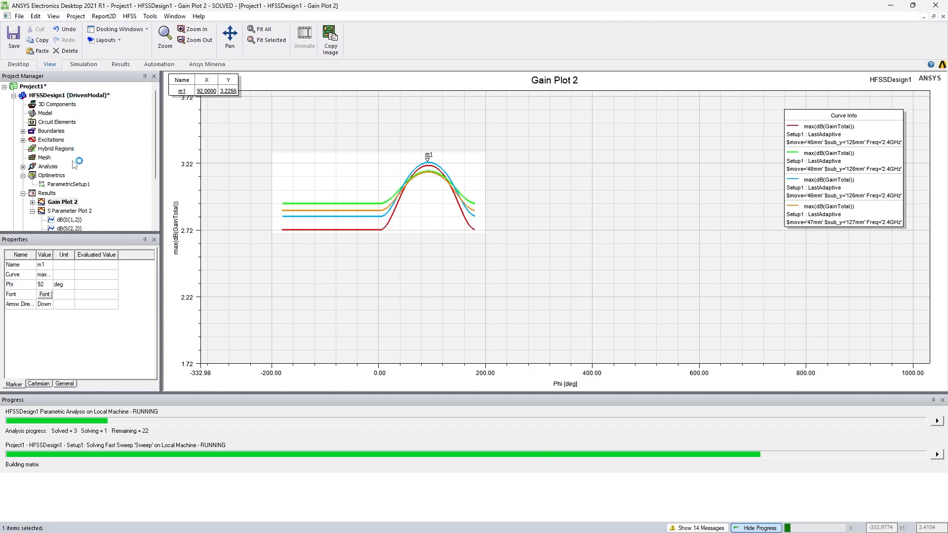
Reopen S Parameter Plot 2 and compare the dB(S(1,2)) coupling curves of the solved variations around 2.4 GHz
double_click(69, 211)
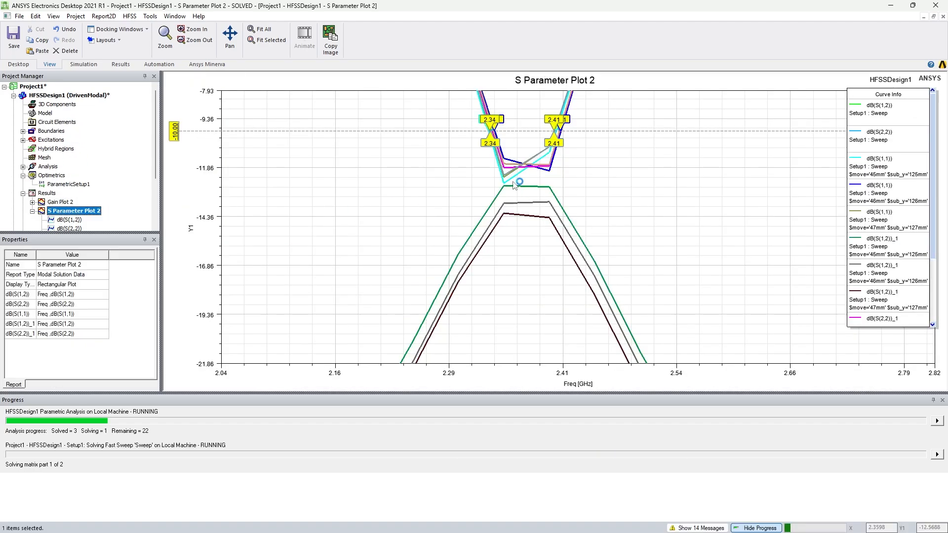
scroll(514, 185, "down", 5)
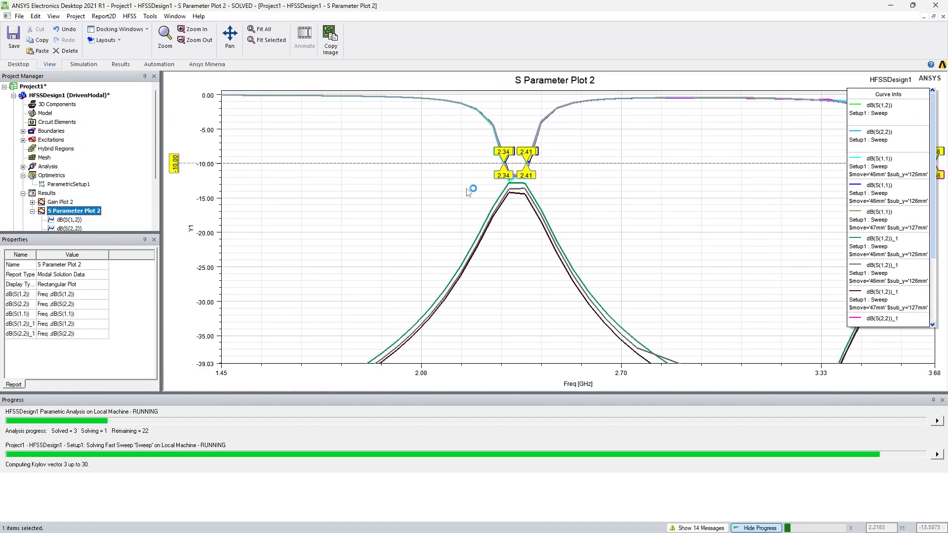
scroll(509, 190, "up", 4)
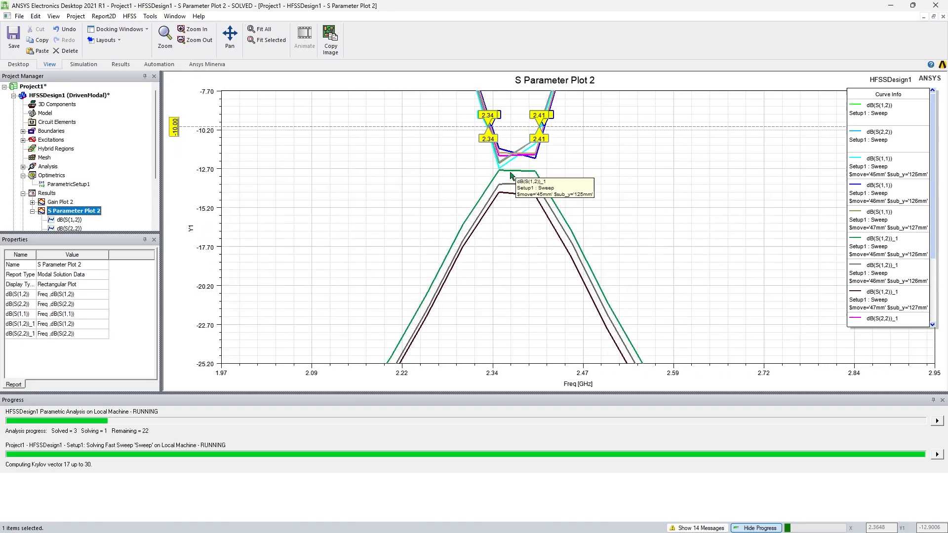
scroll(511, 176, "up", 4)
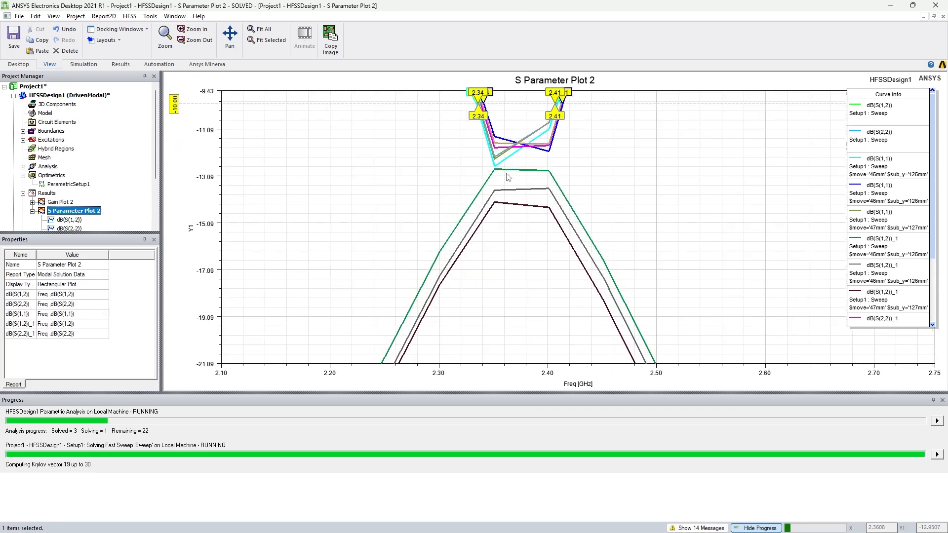
left_click(500, 210)
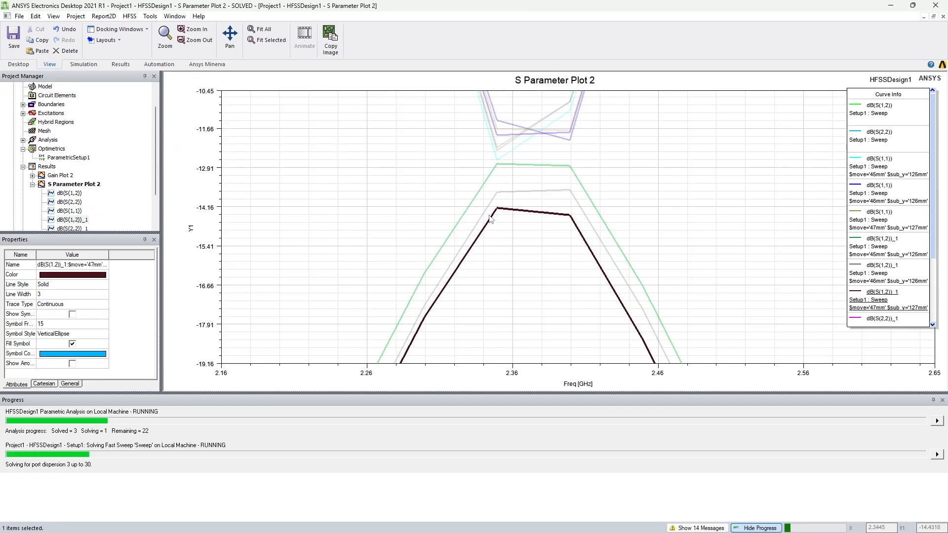
left_click(499, 278)
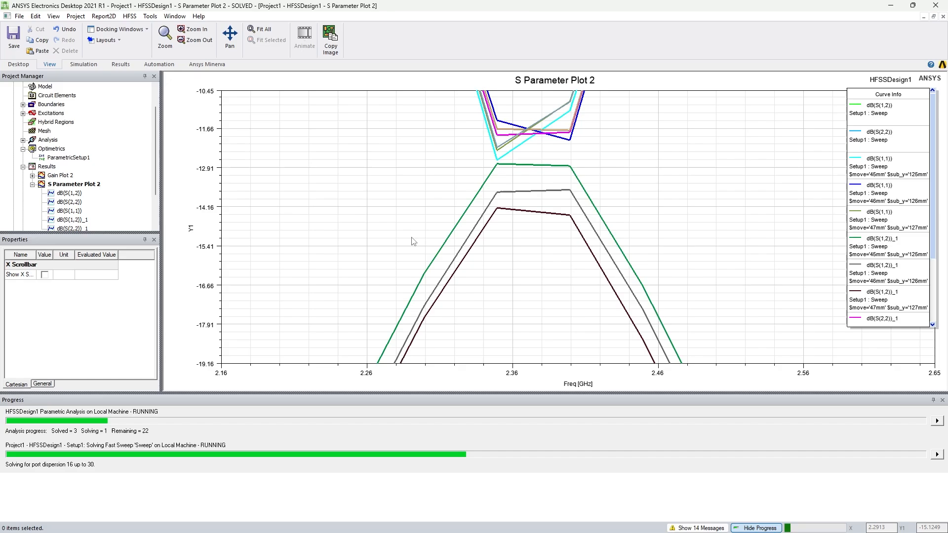
scroll(413, 241, "down", 5)
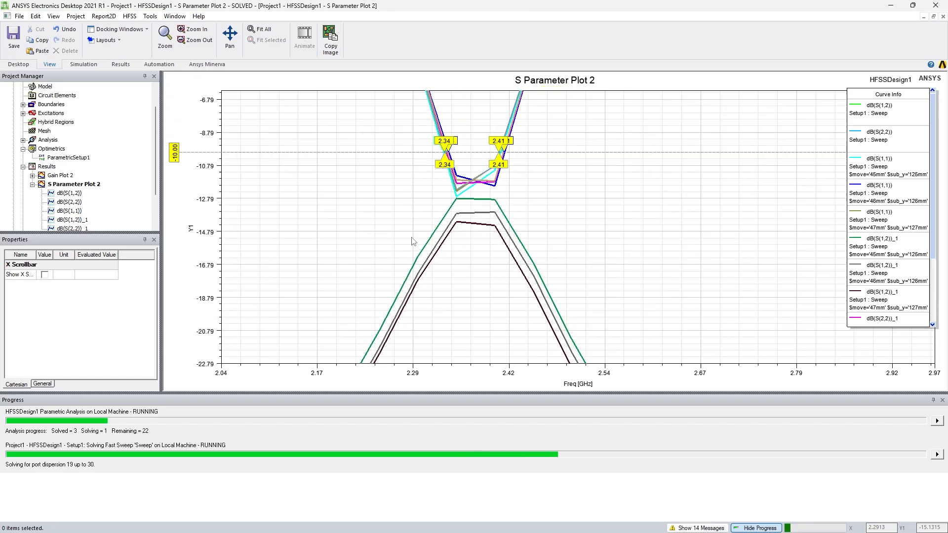
scroll(413, 239, "down", 2)
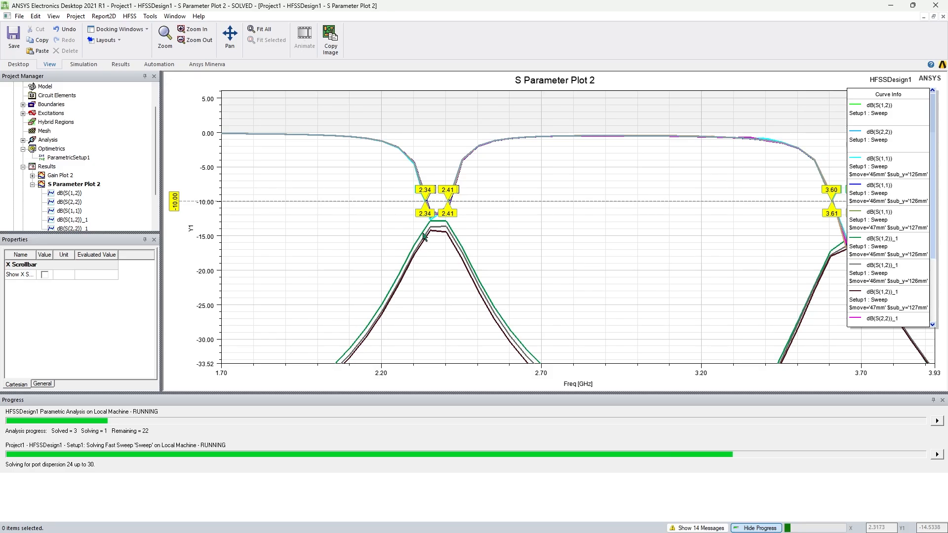
middle_click_drag(615, 257, 561, 246)
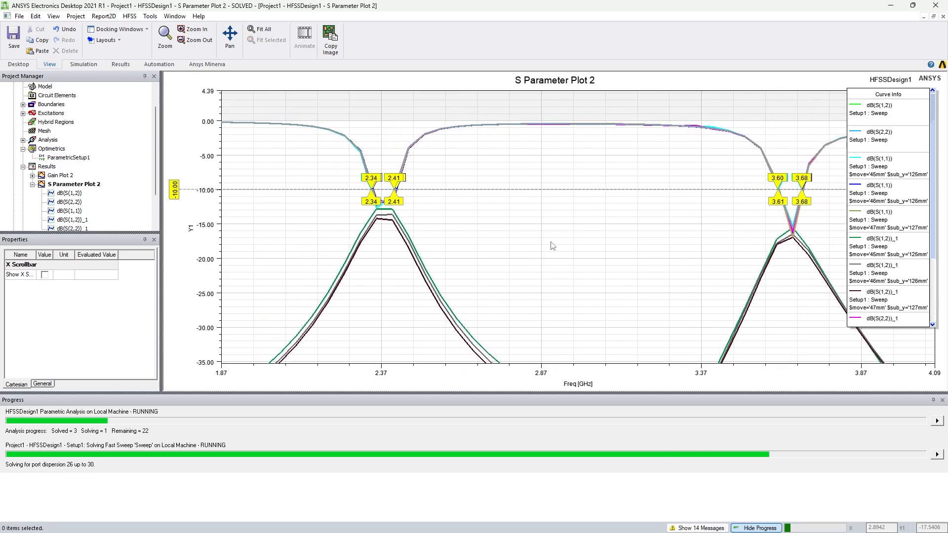
scroll(465, 239, "down", 2)
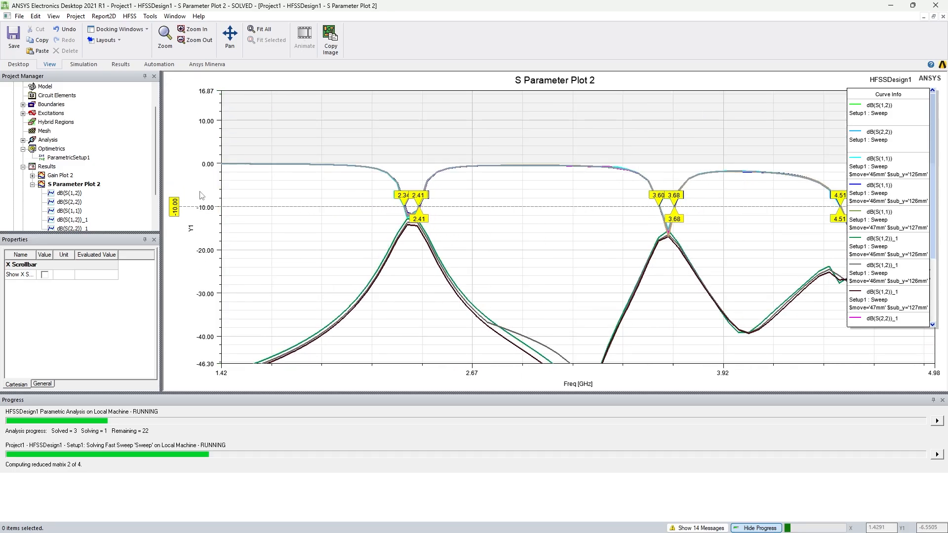
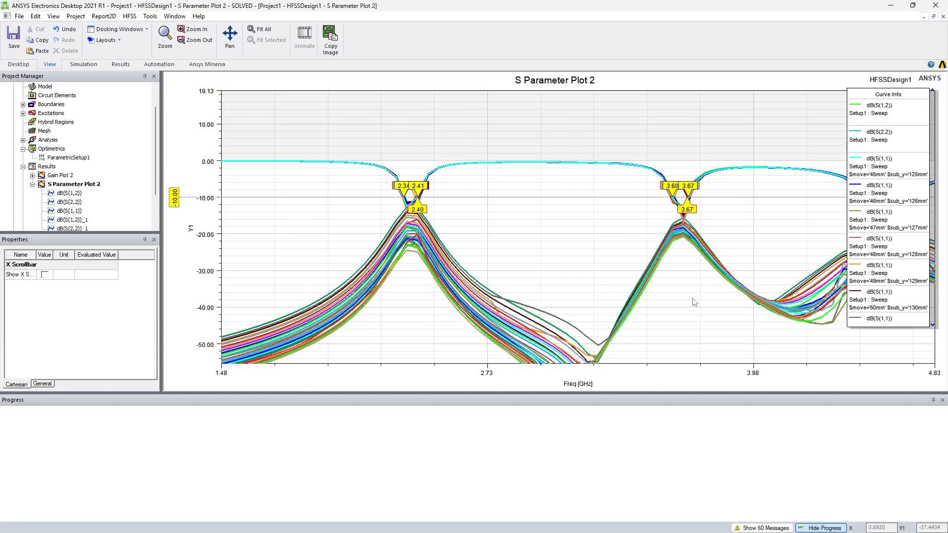
Examine the legend and dB(S(1,2)) curves of the completed sweep near 2.4 GHz, including the $move='70mm' variation
scroll(863, 295, "down", 1)
scroll(864, 295, "up", 1)
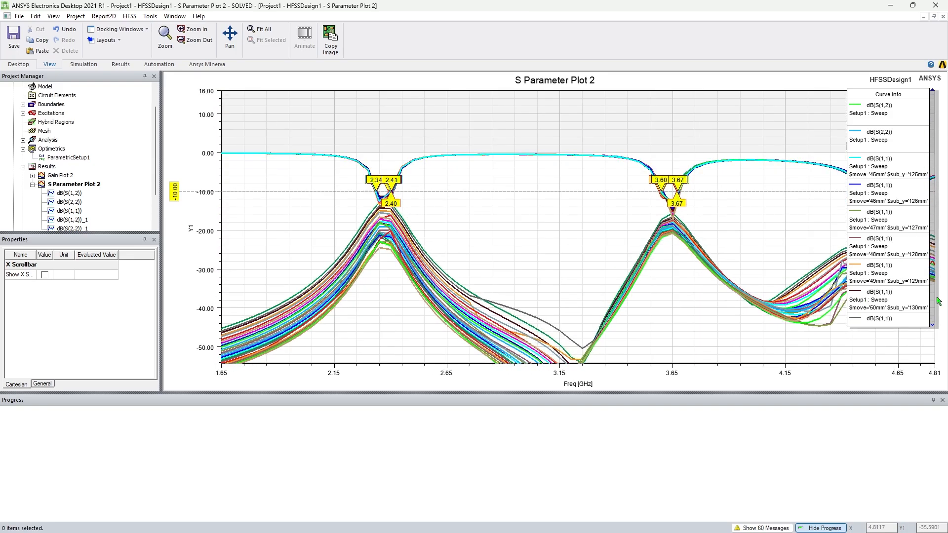
left_click(932, 325)
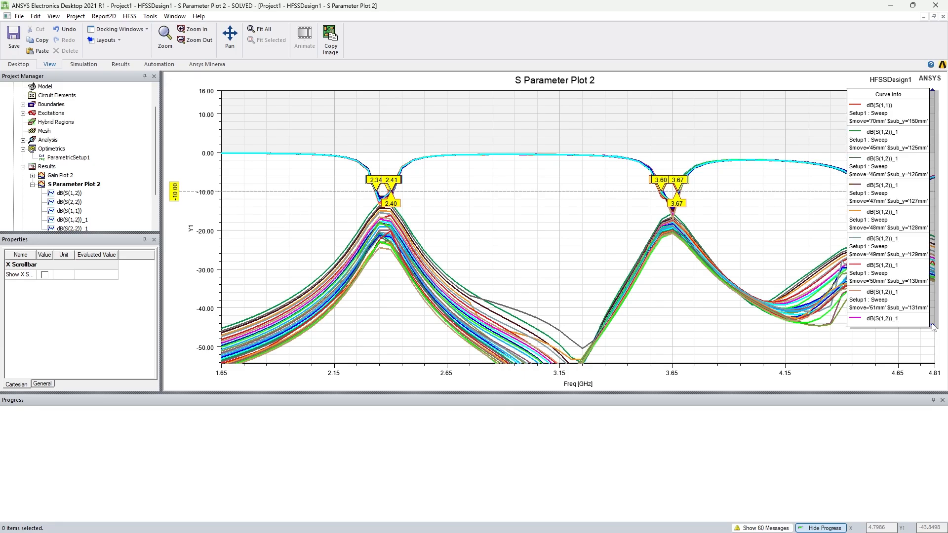
left_click(932, 326)
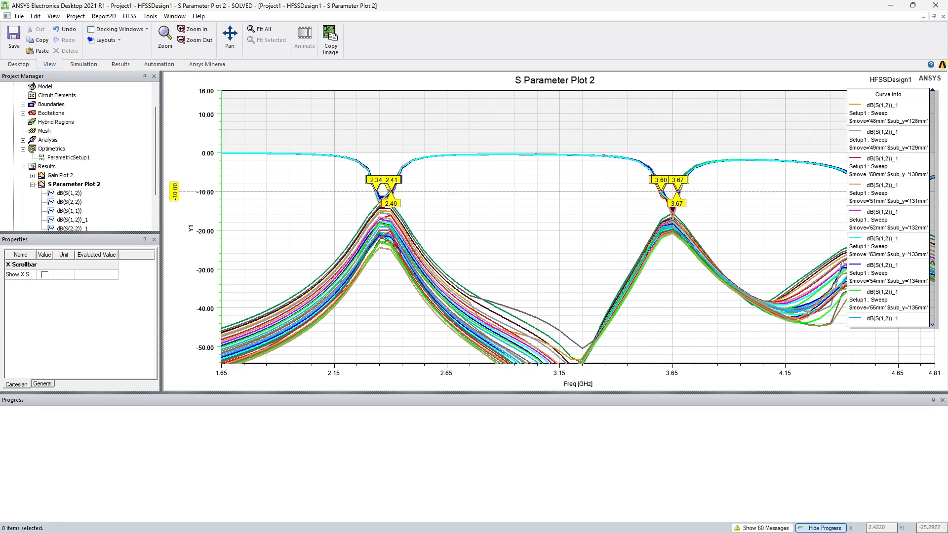
scroll(387, 214, "up", 1)
scroll(387, 213, "up", 3)
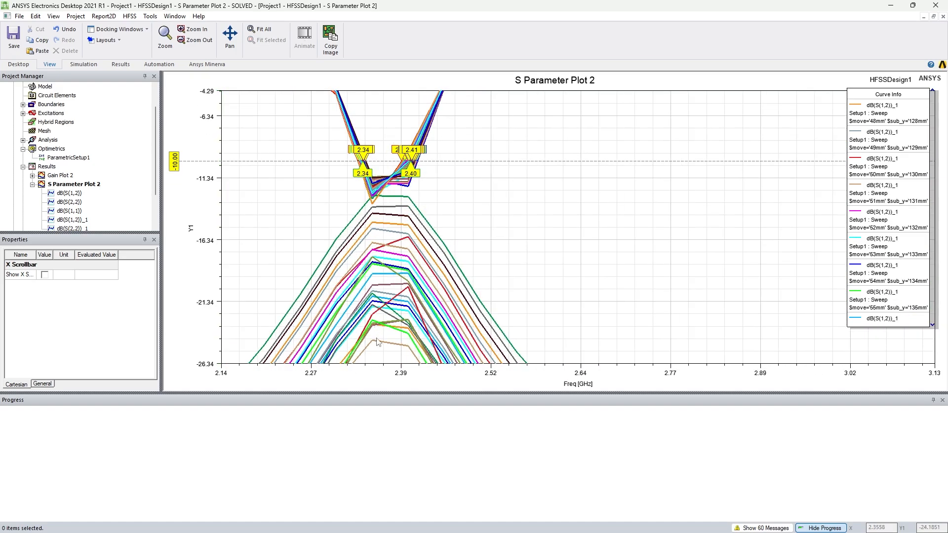
left_click(380, 345)
scroll(412, 313, "down", 2)
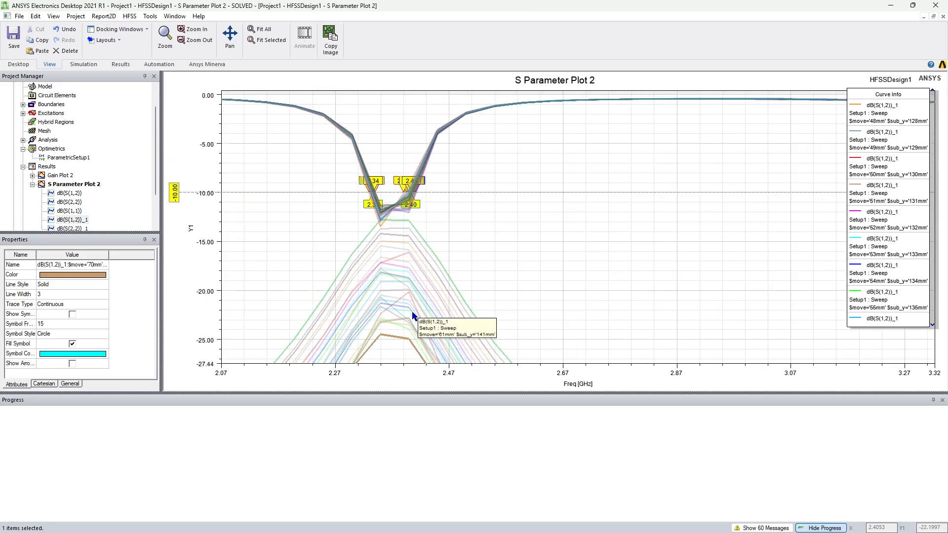
scroll(412, 313, "up", 3)
scroll(383, 281, "up", 1)
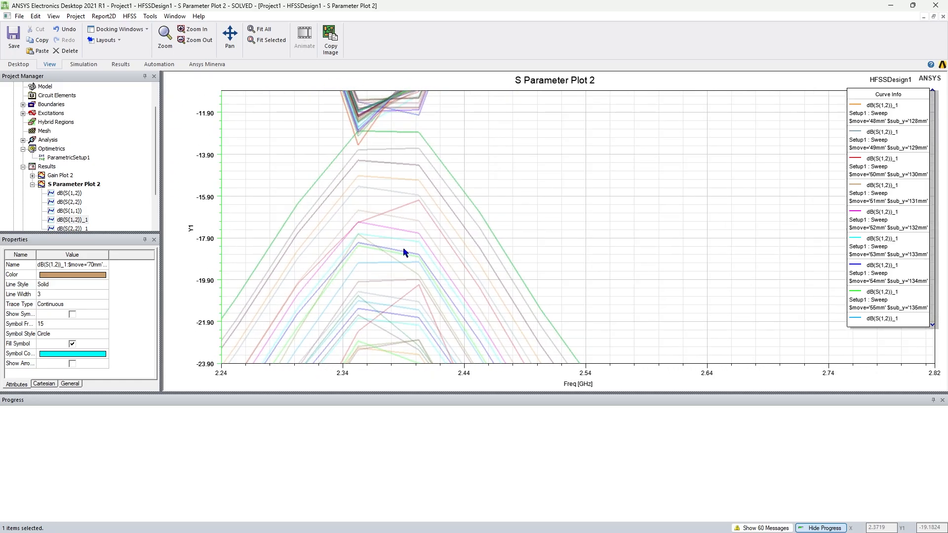
Add a second Y marker to S Parameter Plot 2 and set its Y value to -15
right_click(205, 226)
mouse_move(256, 229)
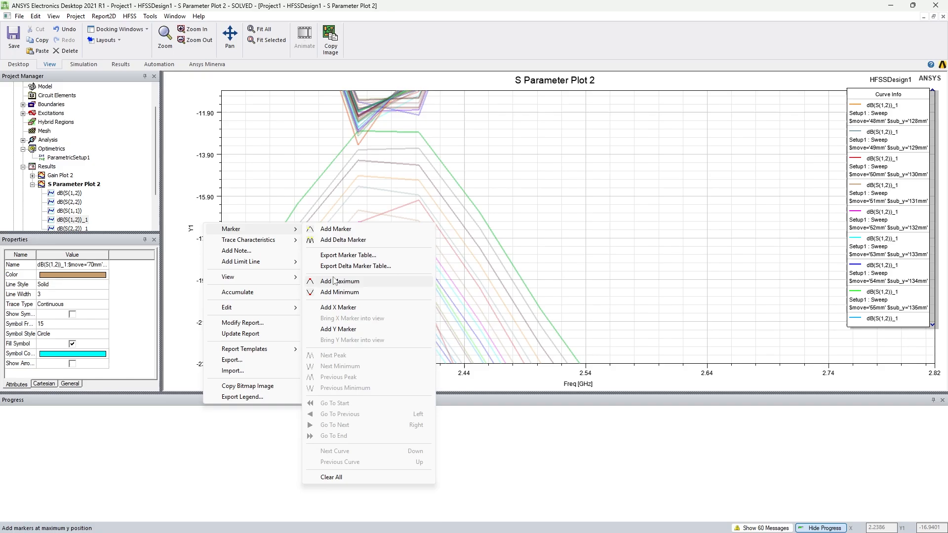
left_click(338, 328)
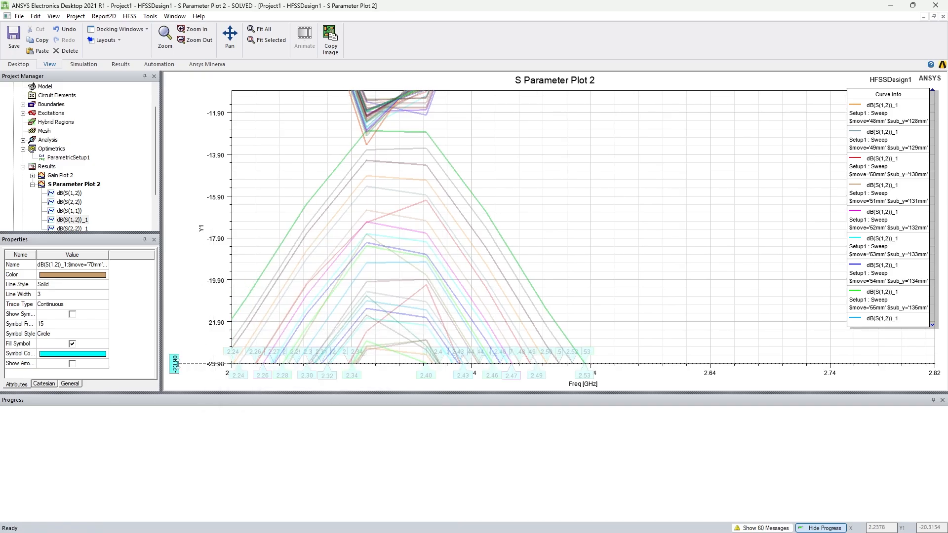
left_click(176, 364)
left_click(46, 315)
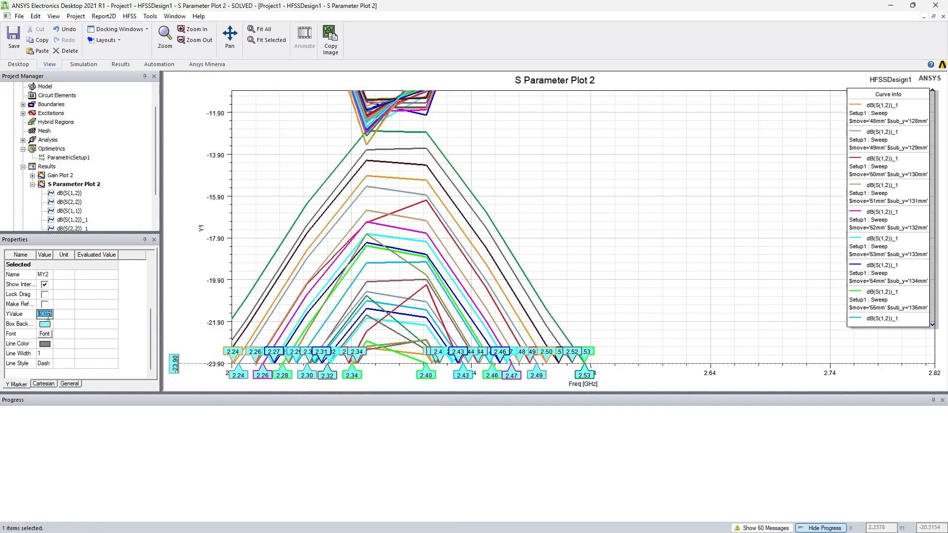
type("-15")
key("Return")
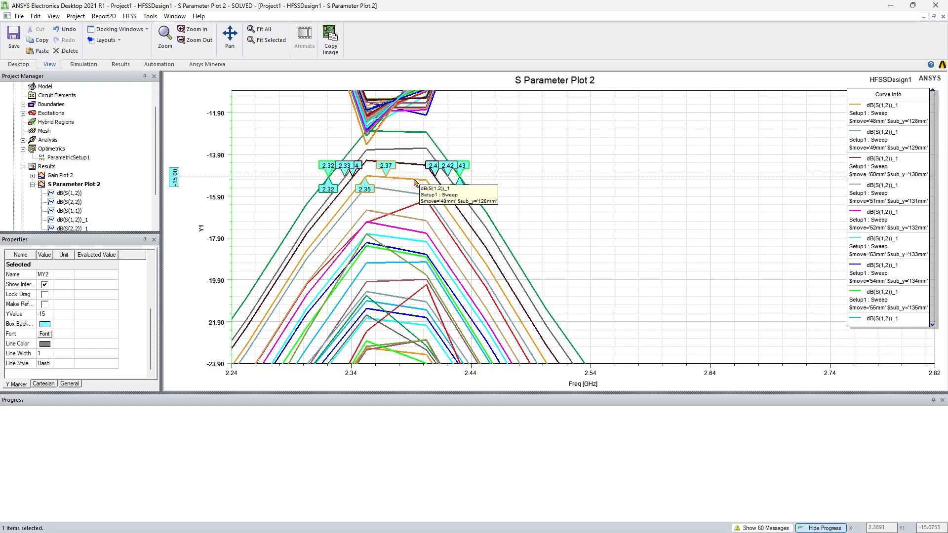
Identify the dB(S(1,2)) curves nearest the -15 marker, selecting the $move='48mm' and $move='49mm' variations, and look through the legend
left_click(363, 190)
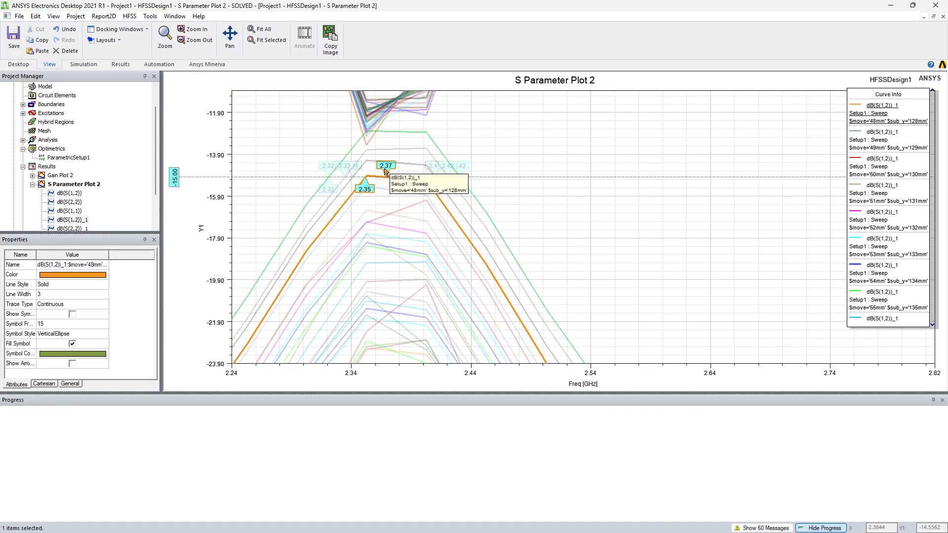
left_click(530, 206)
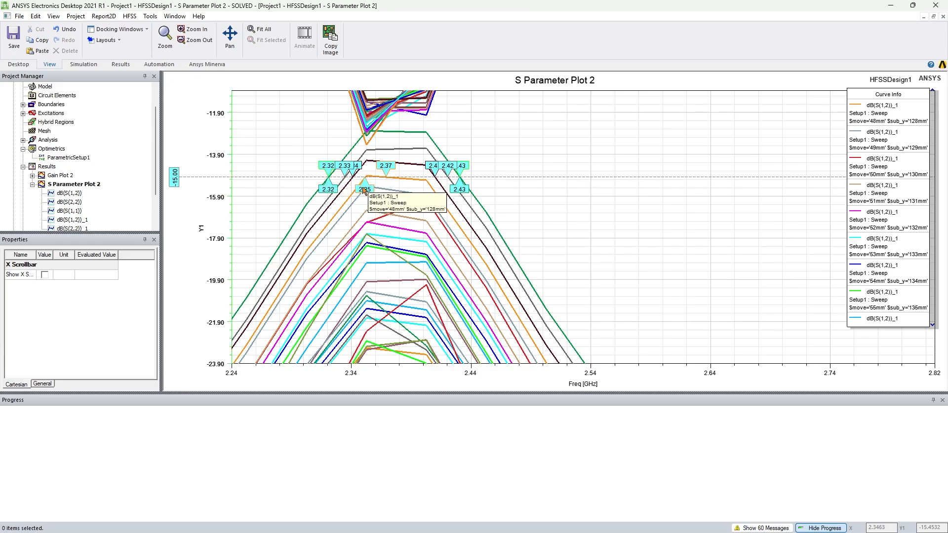
left_click(883, 149)
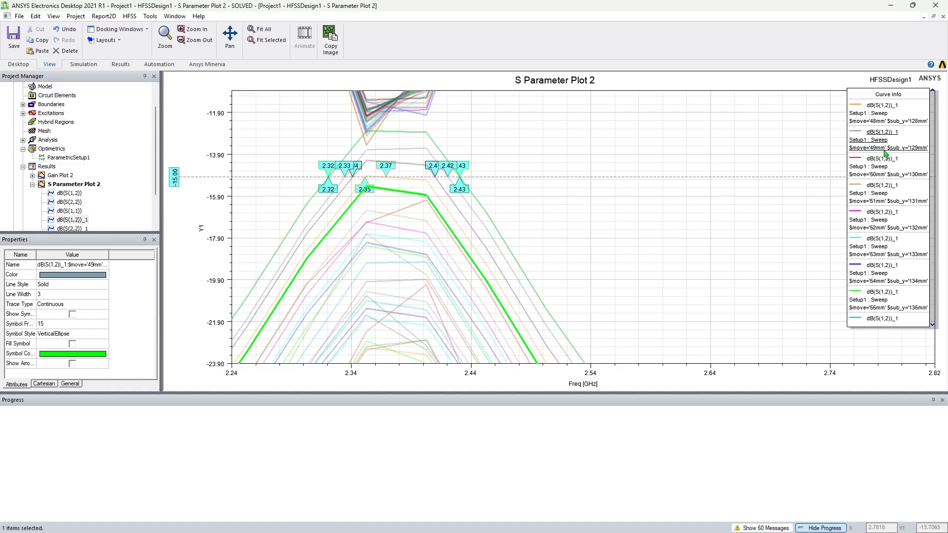
left_click(932, 325)
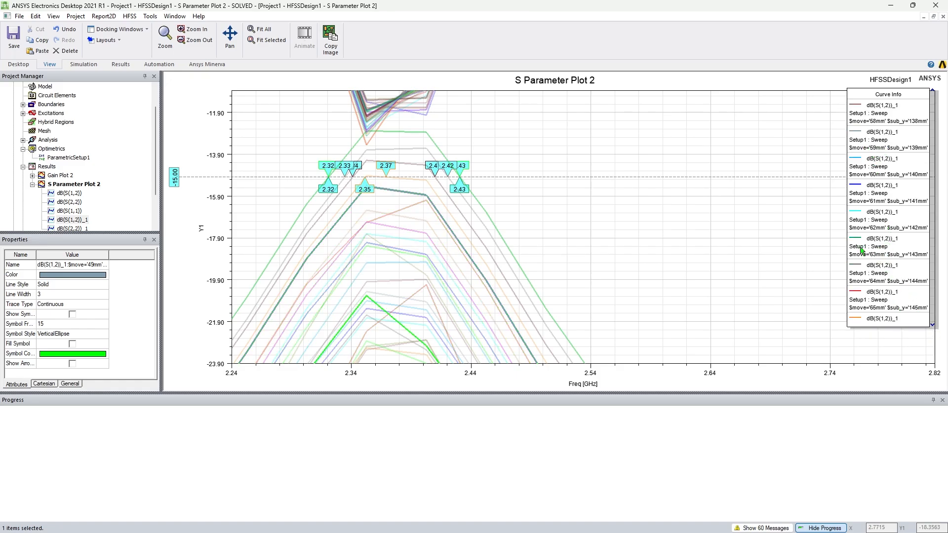
scroll(402, 142, "down", 5)
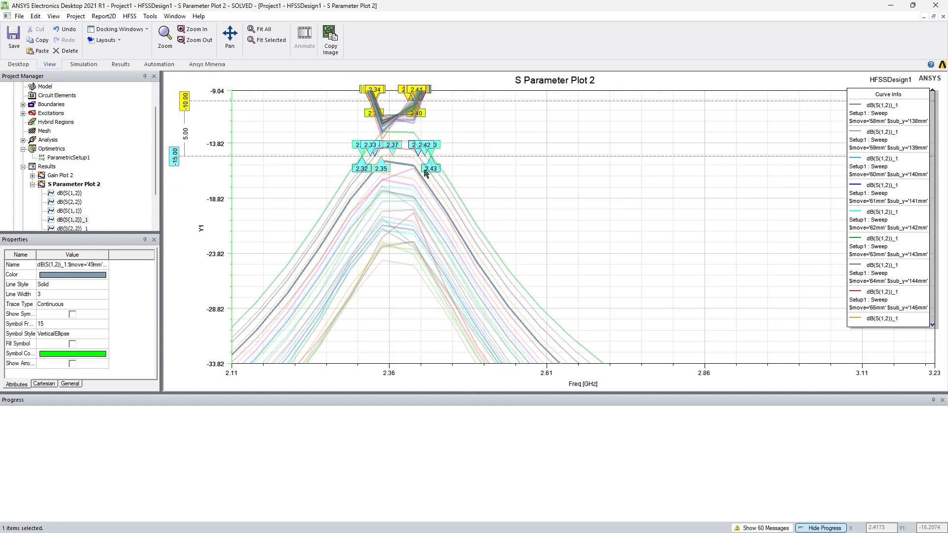
Compare the $move='48mm' and $move='49mm' coupling curves against the -15 marker line around 2.35 to 2.40 GHz
scroll(390, 160, "up", 2)
scroll(390, 160, "up", 3)
left_click(404, 143)
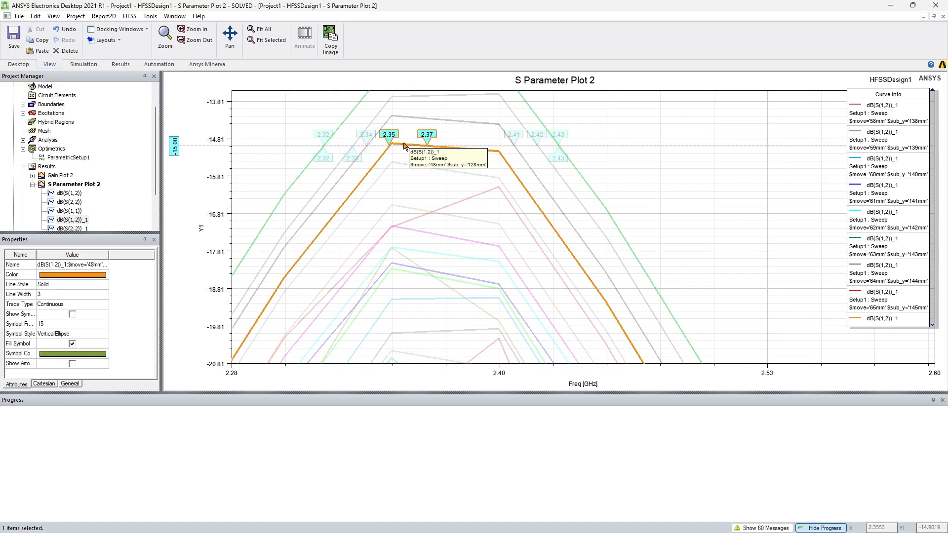
scroll(413, 155, "down", 1)
left_click(416, 173)
left_click(420, 170)
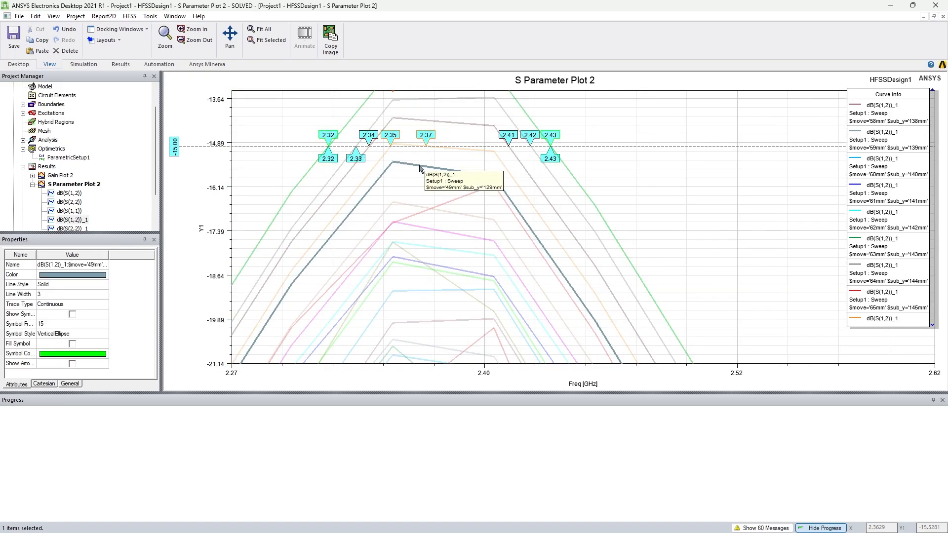
left_click(711, 186)
scroll(556, 184, "up", 2)
scroll(556, 185, "down", 3)
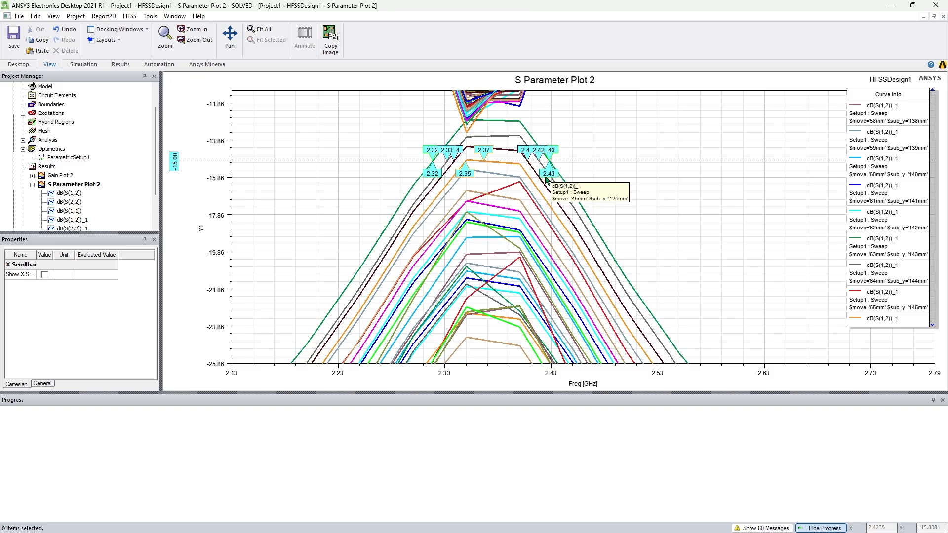
Examine the reflection curves near the -10 marker, selecting dB(S(2,2)) for $move='57mm' and dB(S(1,1)) for $move='52mm'
scroll(551, 131, "up", 2)
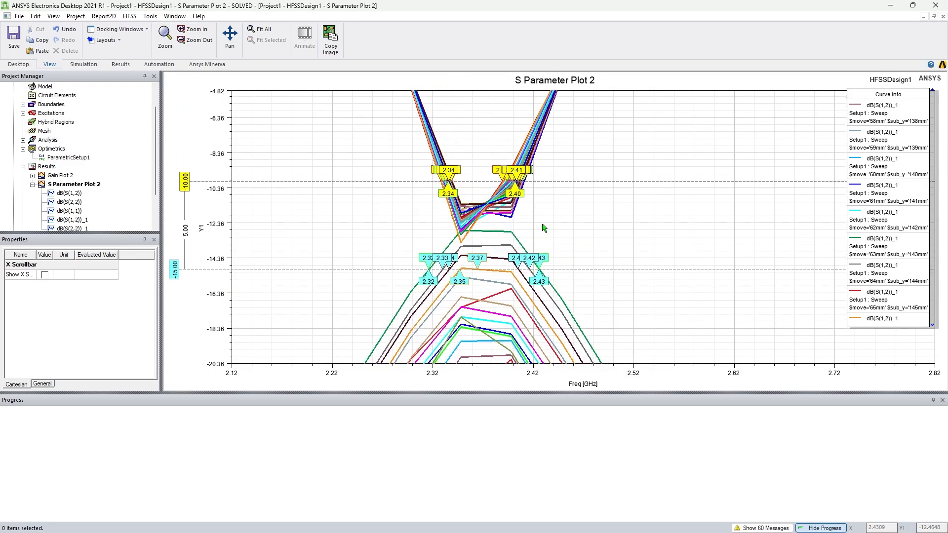
scroll(462, 191, "up", 2)
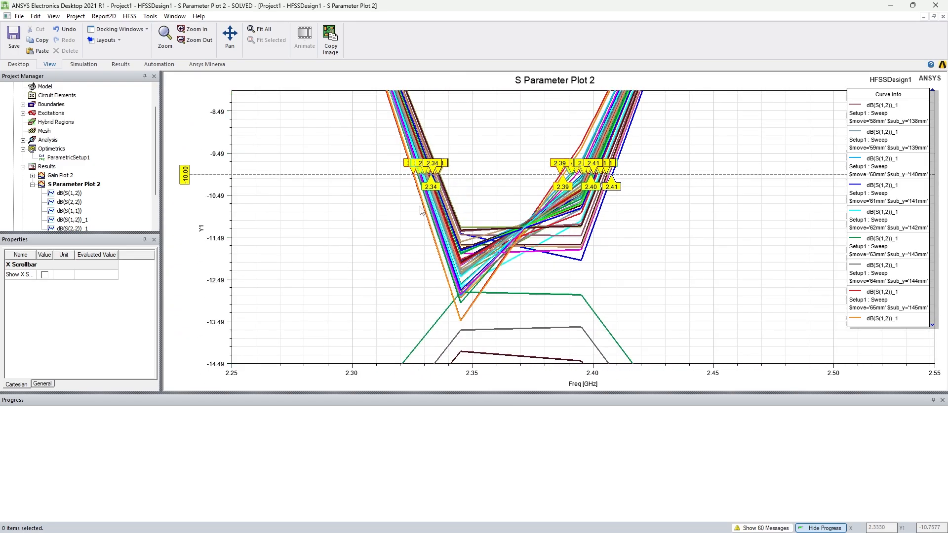
left_click(423, 208)
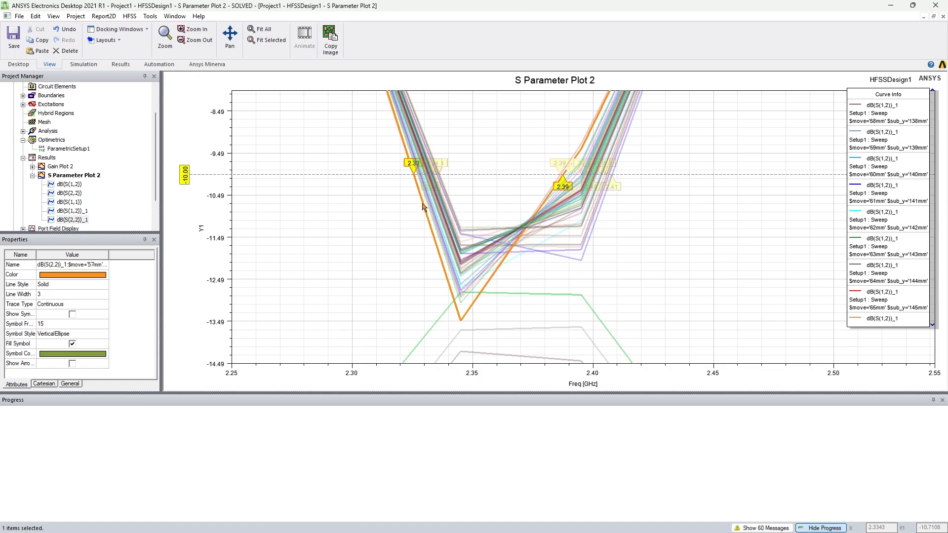
left_click(422, 193)
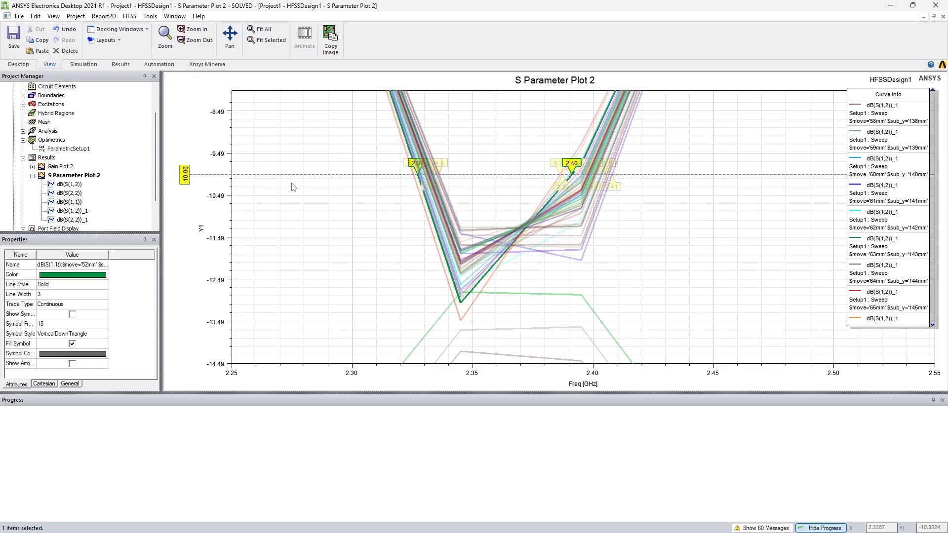
Reopen Gain Plot 2 and move marker m1 up to the highest gain curves at Phi 94 deg
scroll(96, 190, "down", 1)
double_click(62, 140)
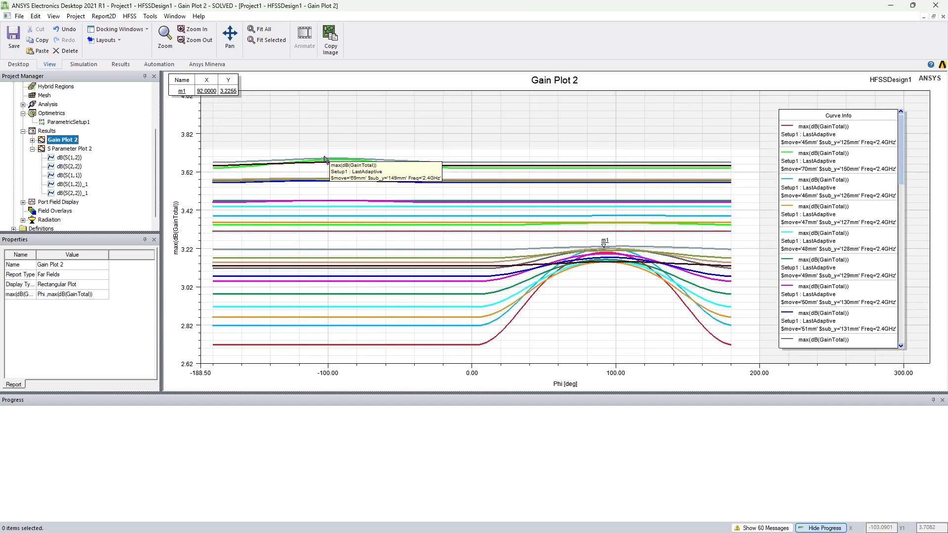
mouse_move(620, 253)
left_mouse_down()
mouse_move(620, 148)
mouse_move(624, 159)
left_mouse_up()
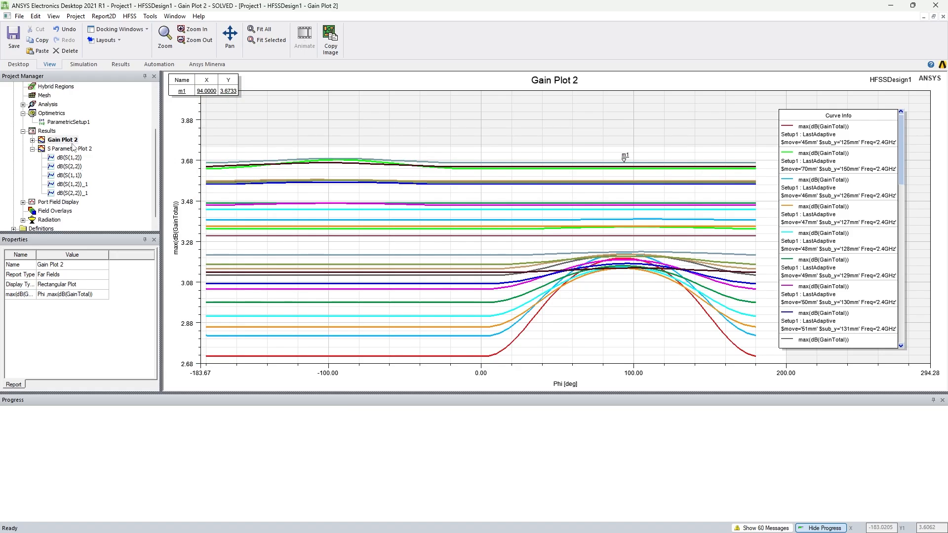
left_click(33, 140)
double_click(73, 149)
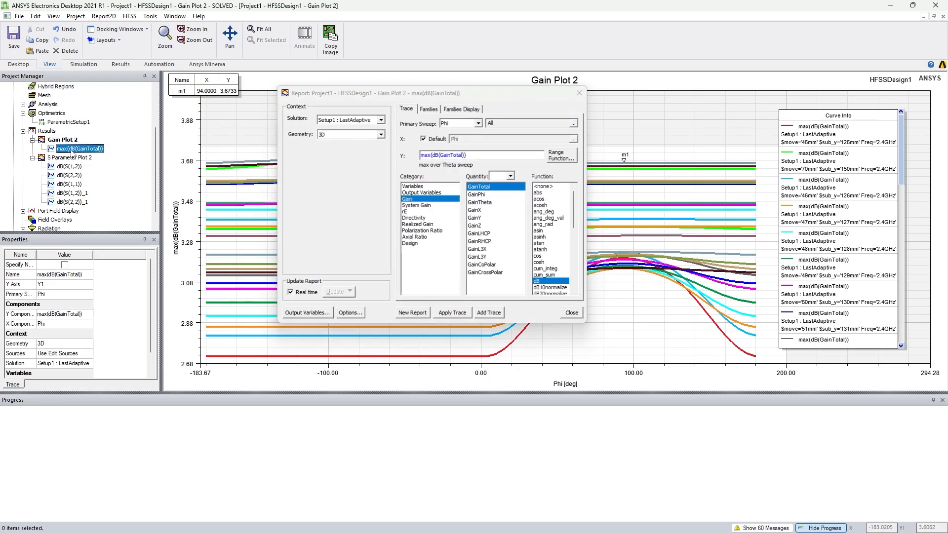
left_click(573, 315)
scroll(388, 248, "down", 5)
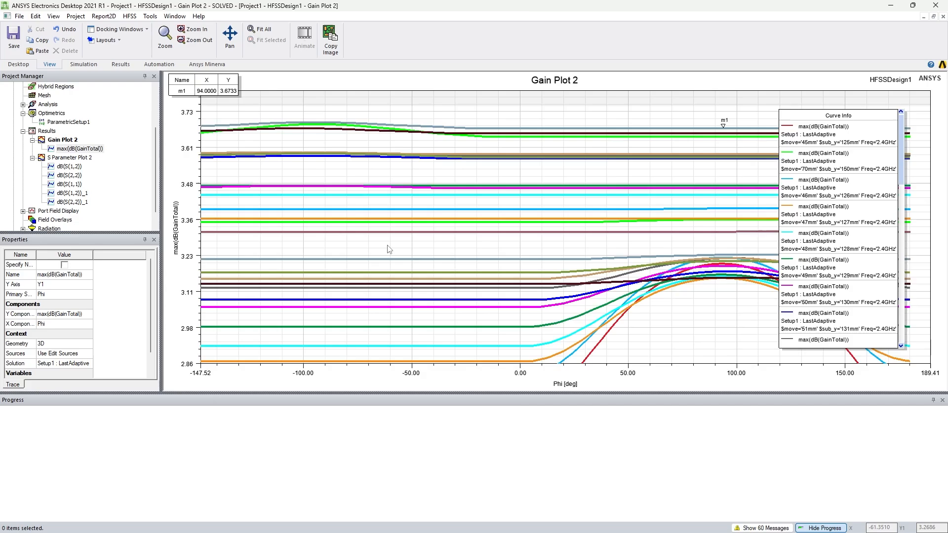
scroll(99, 115, "up", 3)
Open ParametricSetup1 for editing and set the $sub_y linear step sweep to start at 150 mm and stop at 175 mm
double_click(69, 94)
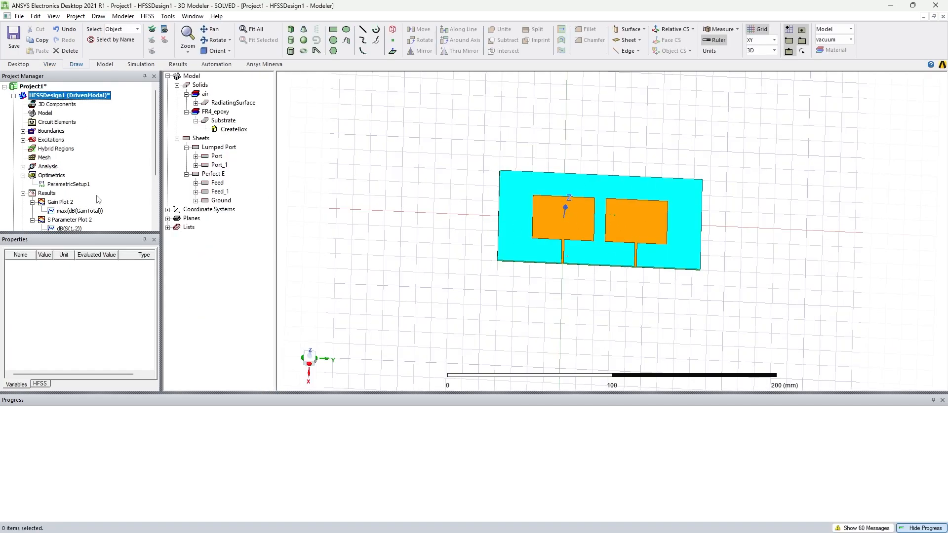
double_click(63, 187)
left_click_drag(410, 192, 423, 198)
left_click(605, 195)
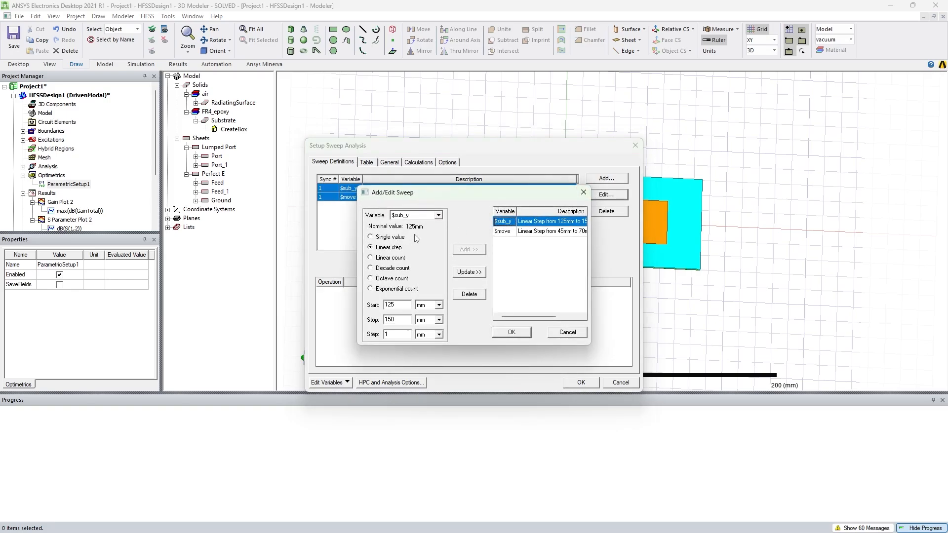
left_click_drag(423, 202, 535, 218)
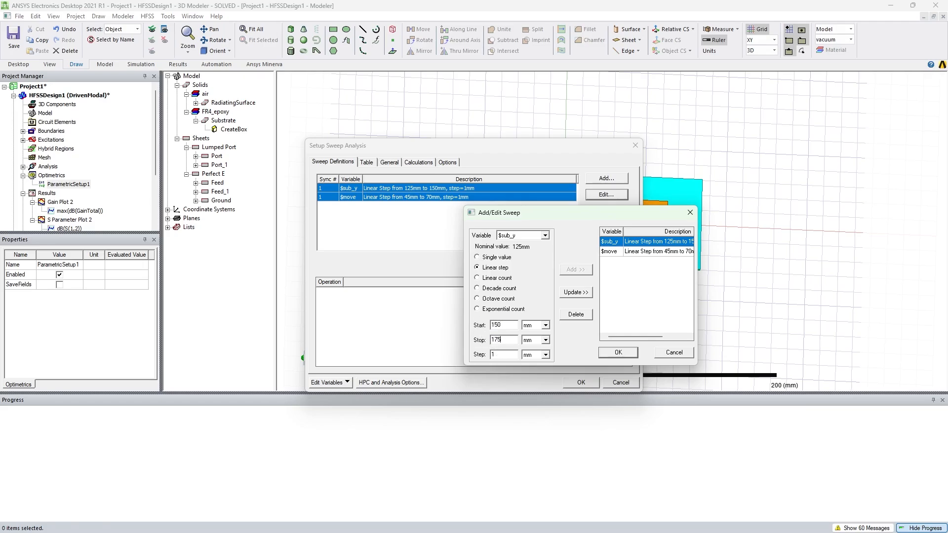
Set the $move linear step sweep to start at 70 mm and stop at 95 mm, and accept both sweep definitions
left_click(652, 253)
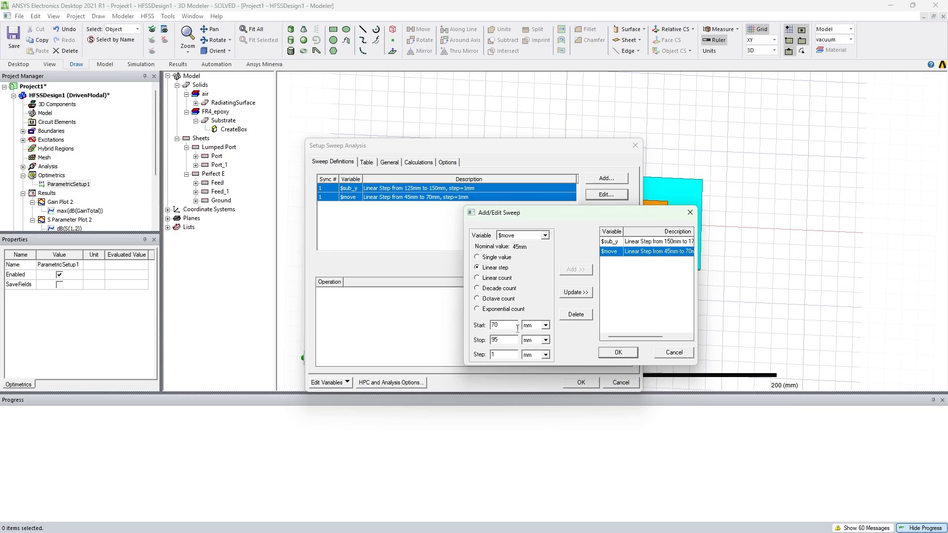
left_click(572, 296)
left_click(604, 354)
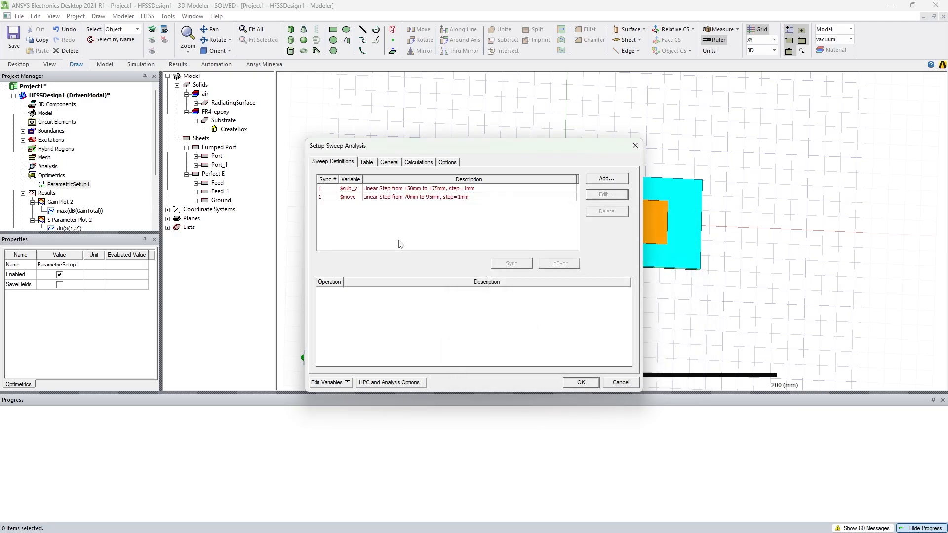
Check the table of paired $move and $sub_y variations and apply the sweep setup
left_click(362, 162)
scroll(353, 279, "down", 3)
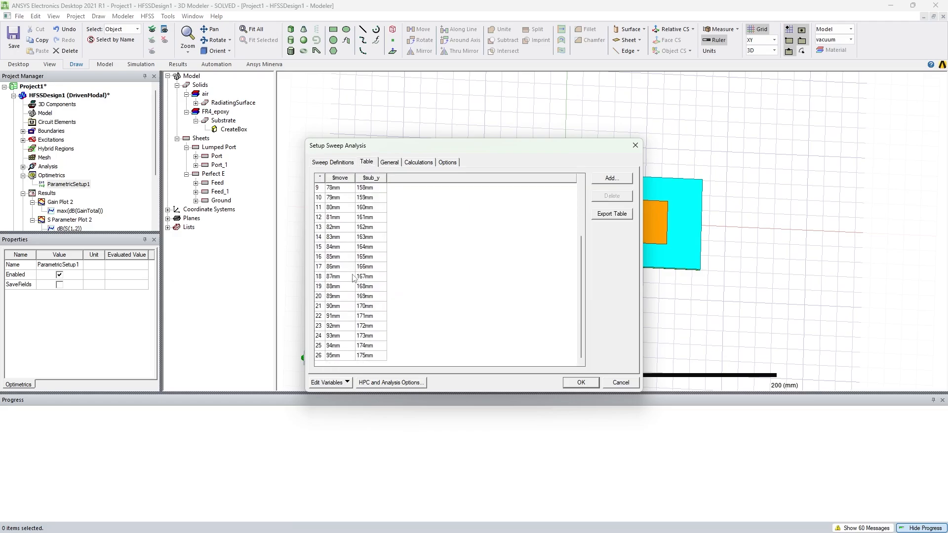
left_click(335, 162)
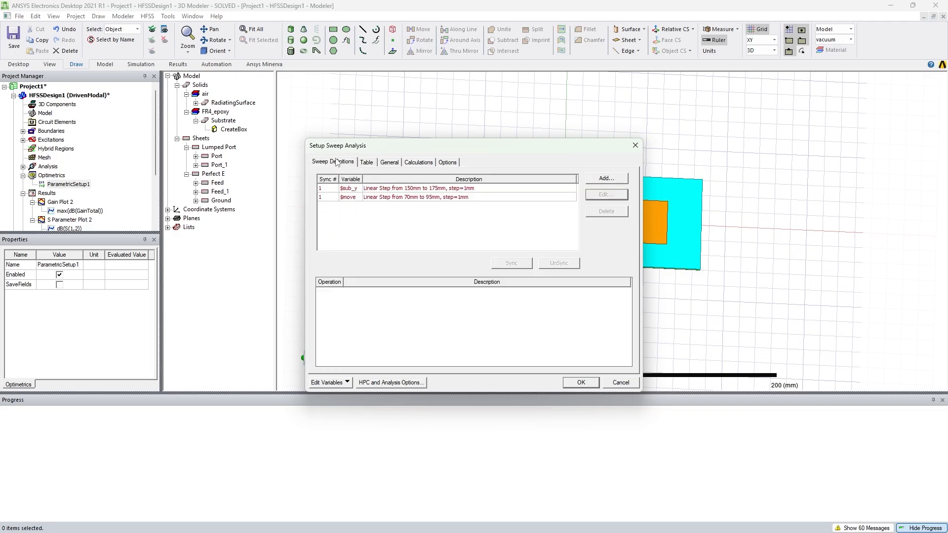
left_click(581, 384)
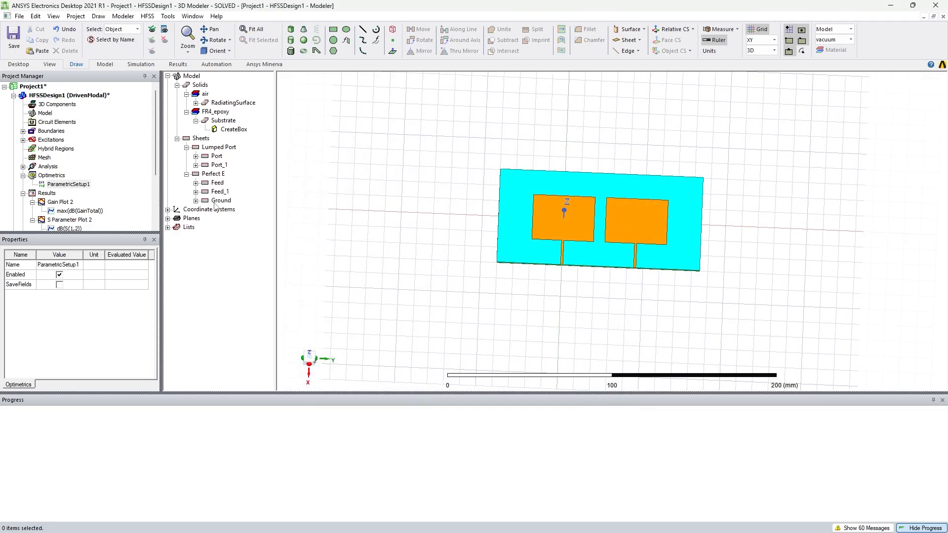
Reopen S Parameter Plot 2 and compare the dB(S(1,1)) and dB(S(2,2)) dips of the variations below the -10 marker
double_click(69, 220)
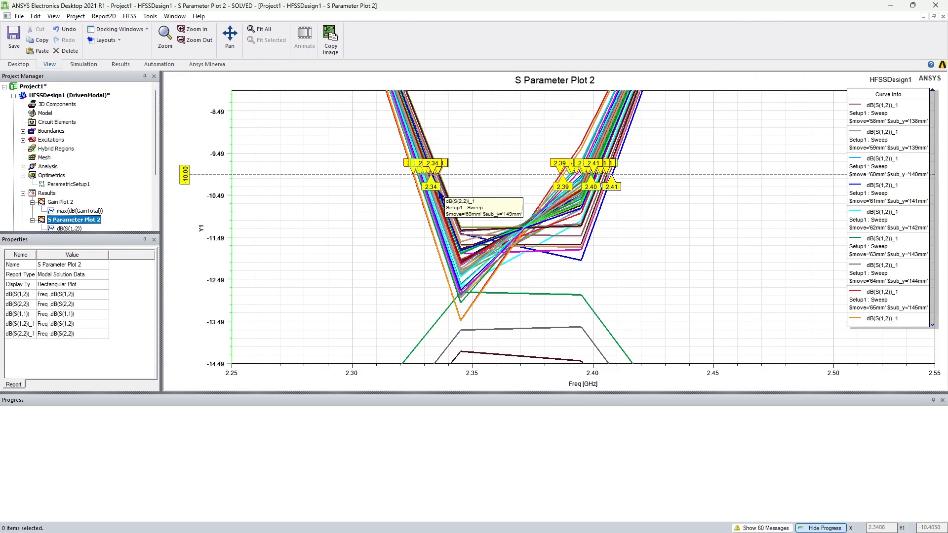
left_click(438, 199)
left_click(428, 203)
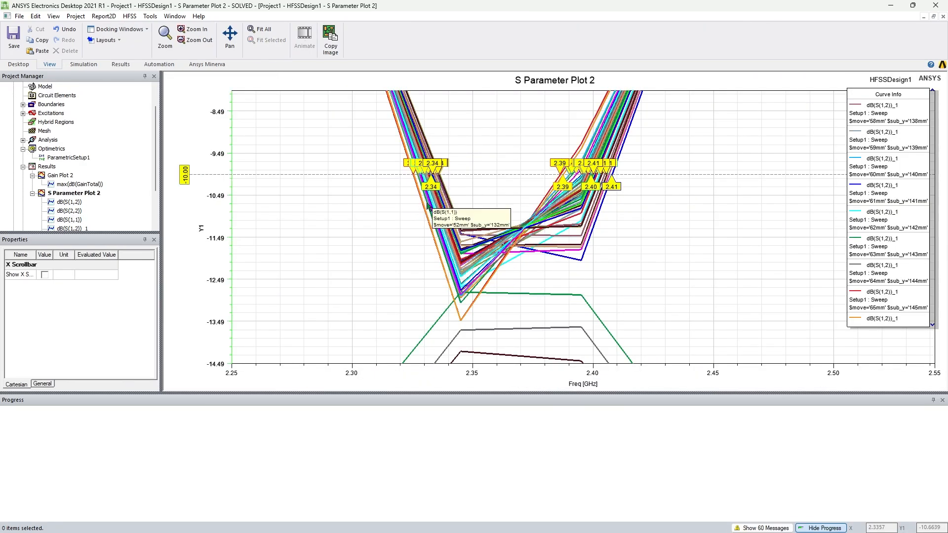
left_click(428, 207)
left_click(426, 213)
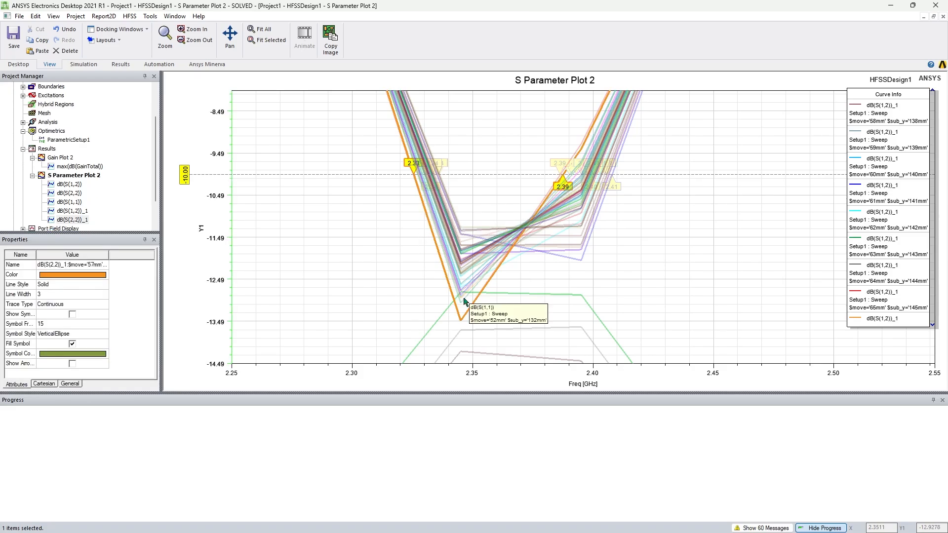
scroll(509, 301, "up", 3)
left_click(512, 280)
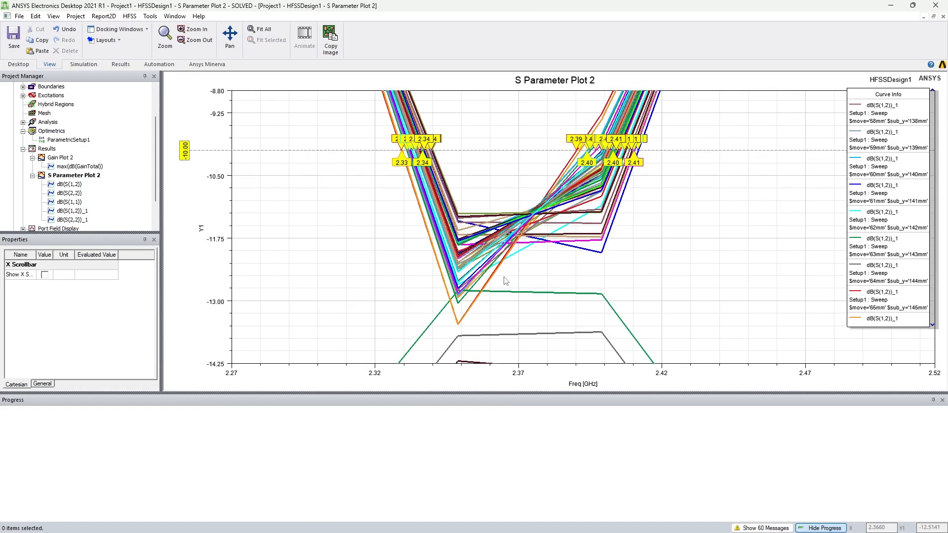
left_click(493, 283)
left_click(559, 275)
scroll(559, 275, "down", 5)
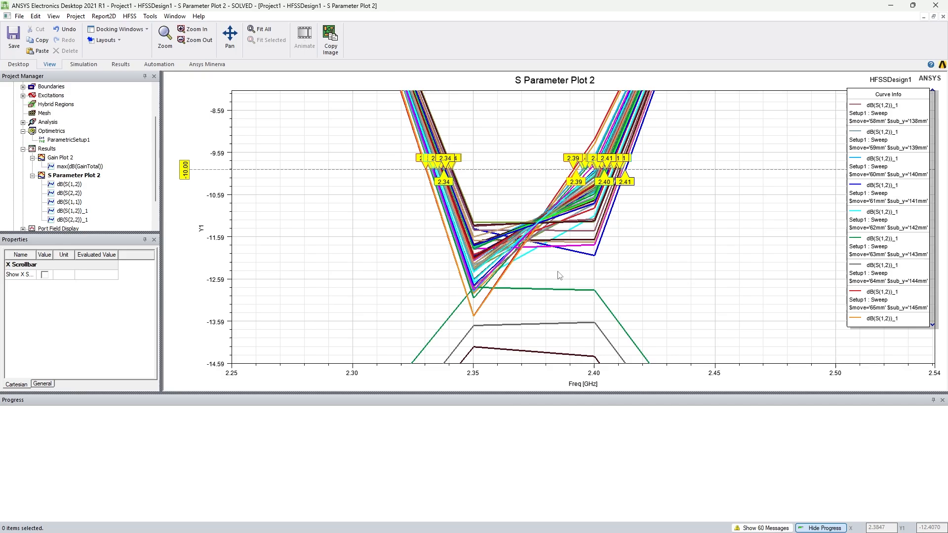
scroll(529, 321, "down", 3)
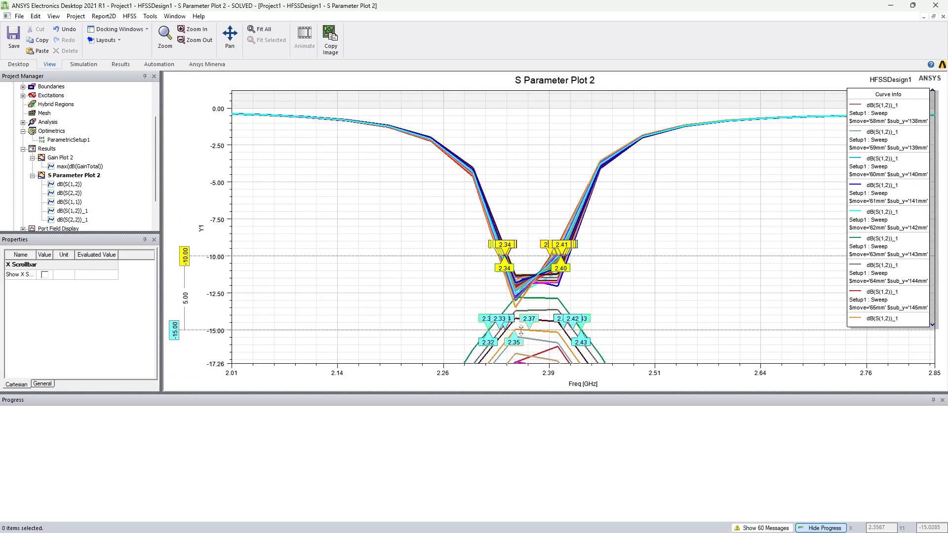
Inspect the dB(S(1,2)) curves just below the -15 marker, selecting the $move='50mm' and $move='51mm' variations
middle_click_drag(529, 345, 525, 203)
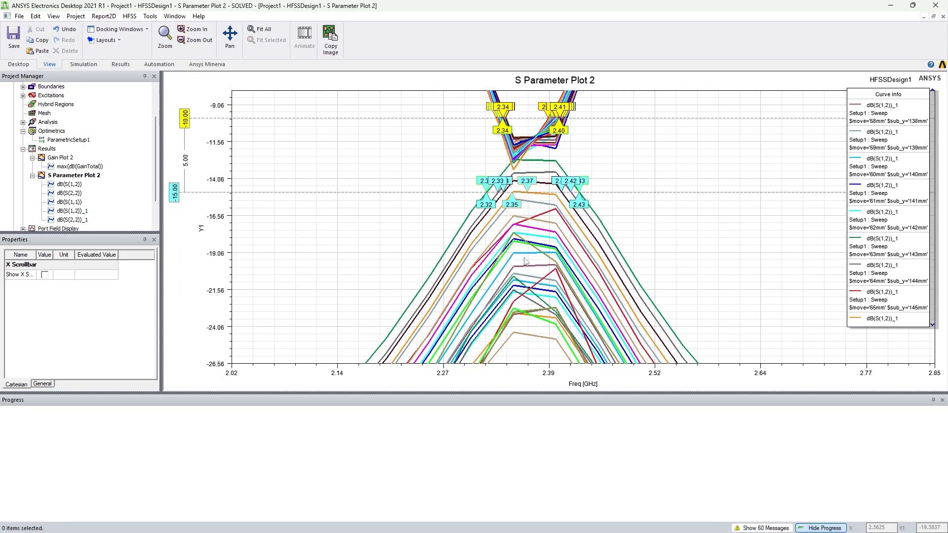
left_click(529, 238)
left_click(534, 222)
left_click(538, 210)
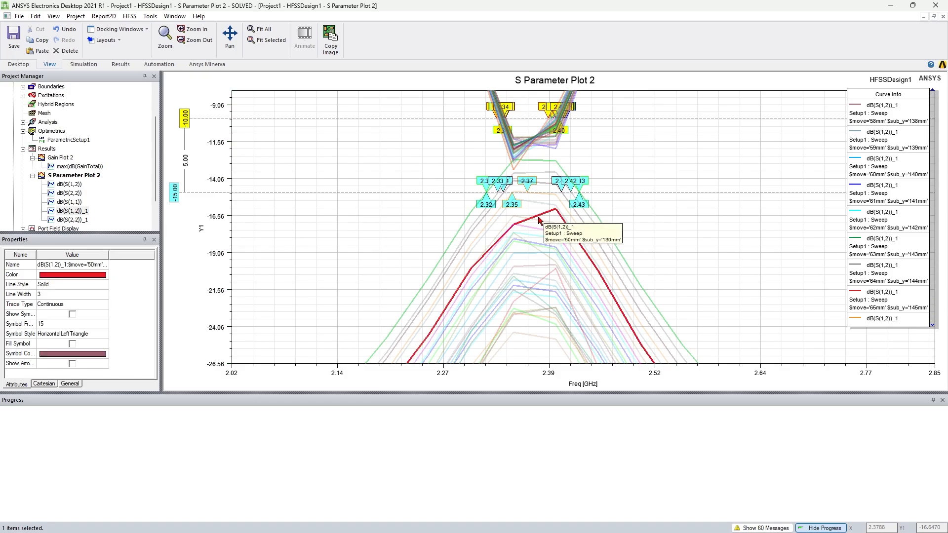
left_click(541, 198)
left_click(530, 220)
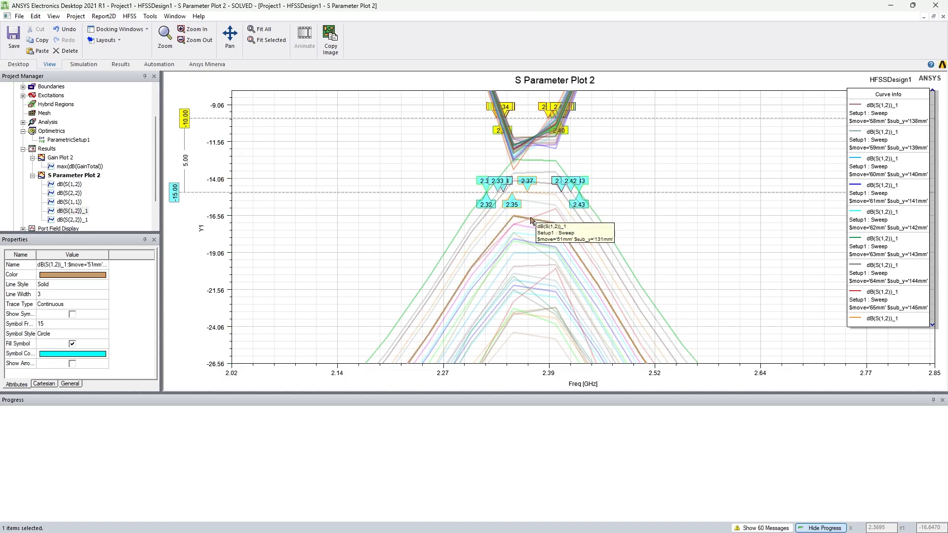
left_click(534, 215)
left_click(536, 216)
left_click(539, 217)
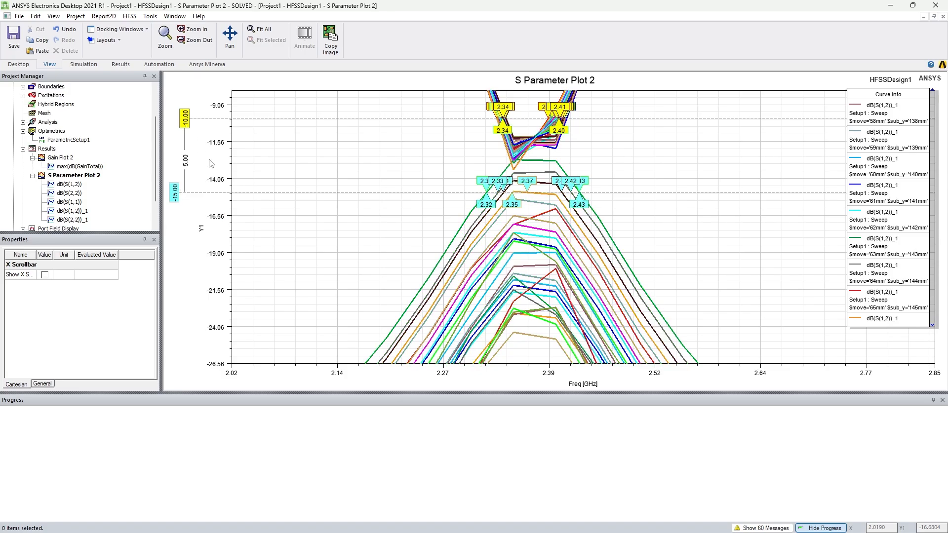
scroll(453, 212, "down", 4)
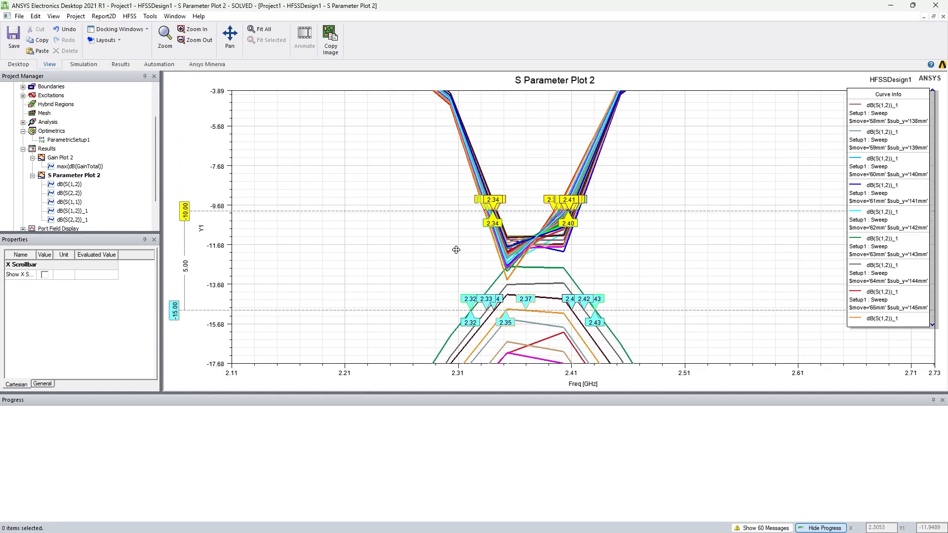
Examine the S-parameter curves around the 2.4, 3.65 and 4.6 GHz resonances against the -10 and -15 markers in S Parameter Plot 2
scroll(469, 250, "down", 2)
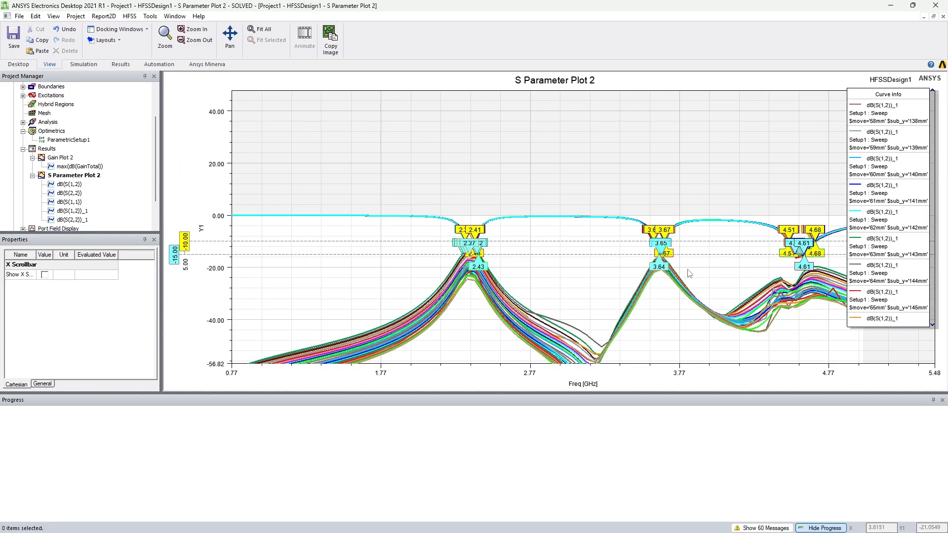
scroll(631, 245, "up", 5)
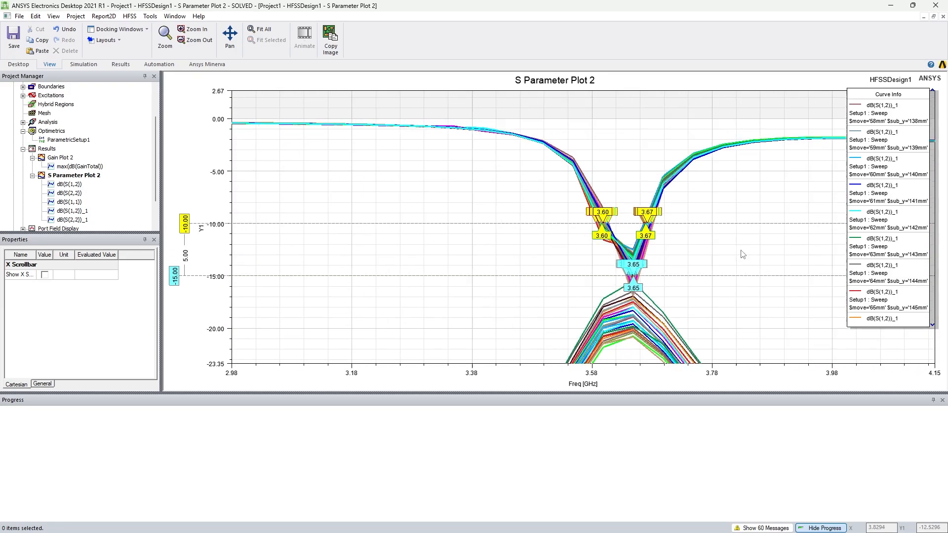
scroll(599, 231, "down", 6)
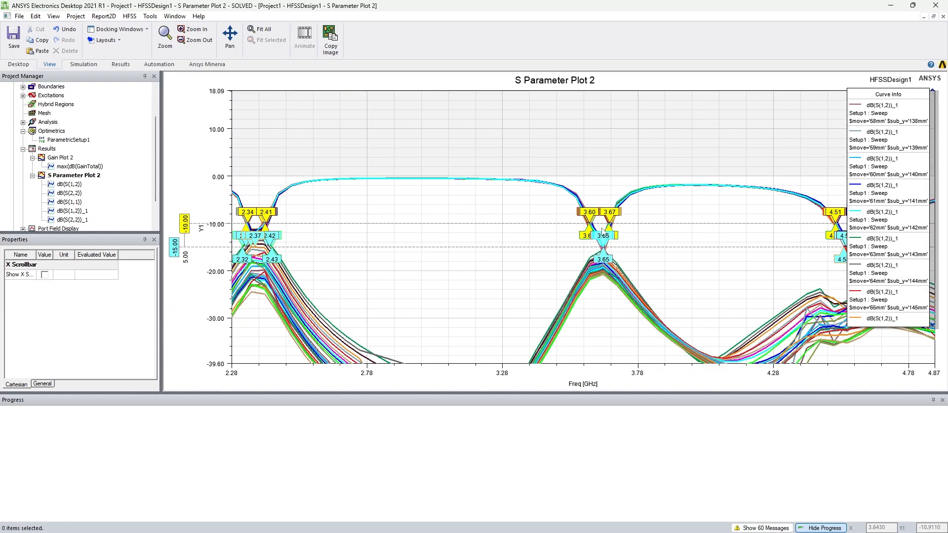
scroll(777, 239, "up", 8)
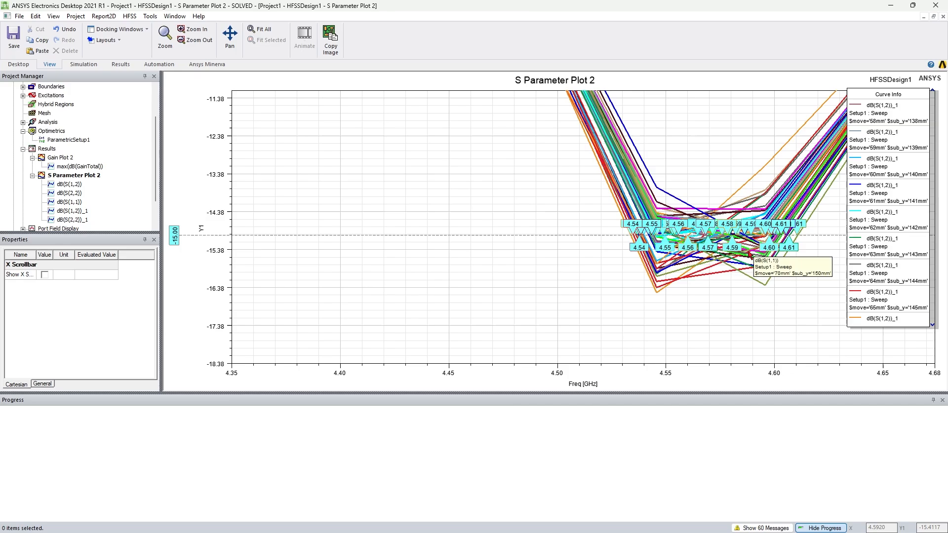
scroll(716, 255, "up", 1)
scroll(555, 247, "down", 1)
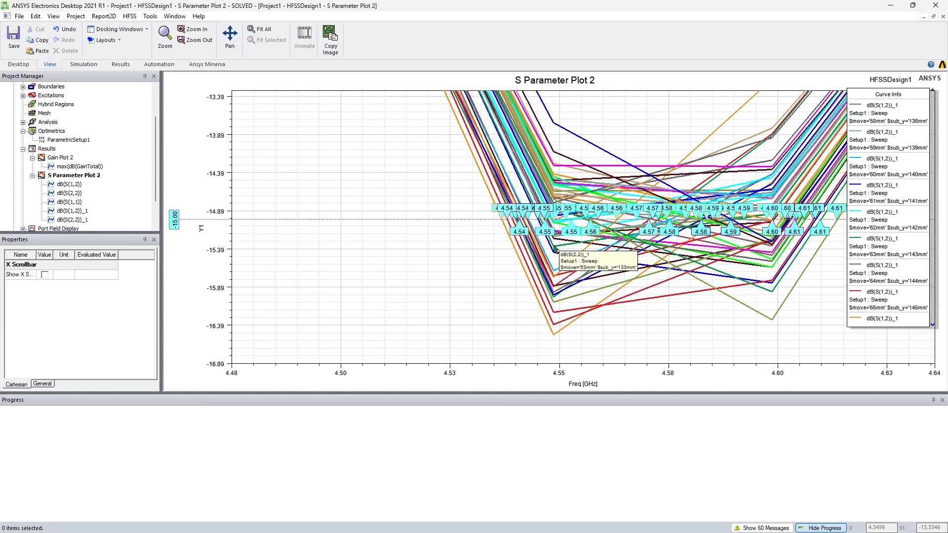
scroll(555, 248, "down", 5)
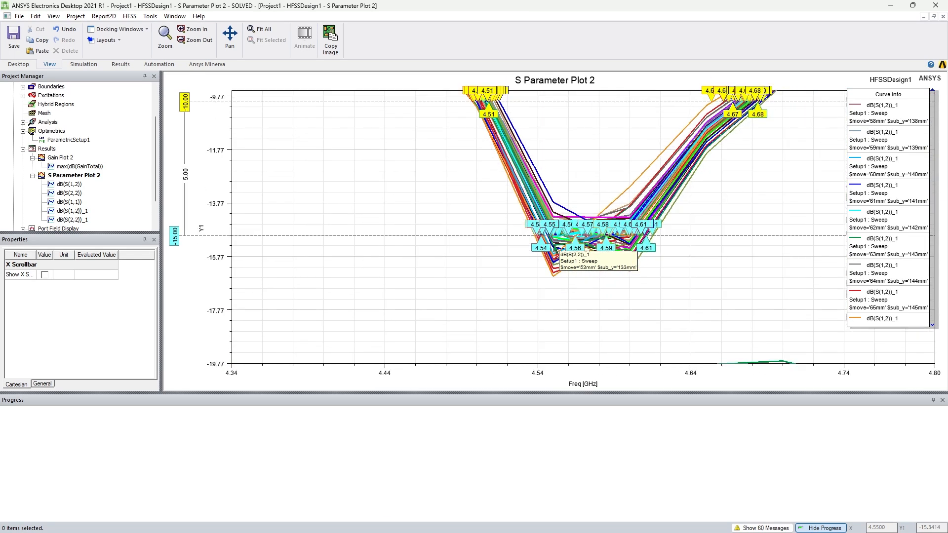
scroll(554, 249, "down", 5)
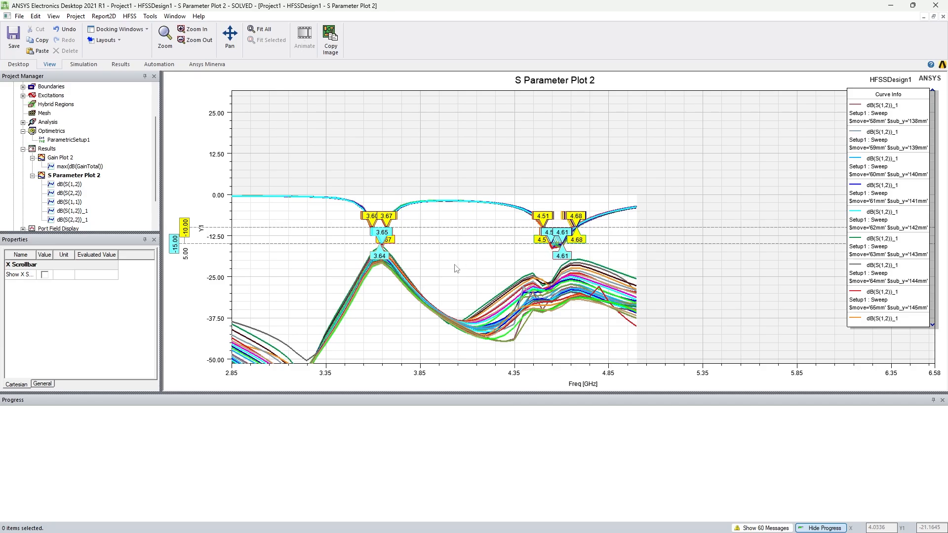
scroll(456, 269, "down", 3)
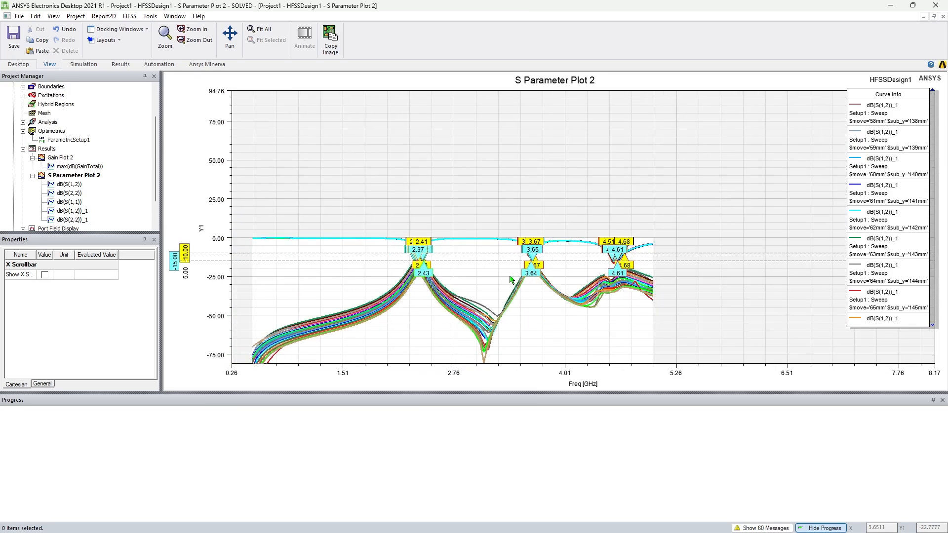
middle_click_drag(443, 280, 510, 242)
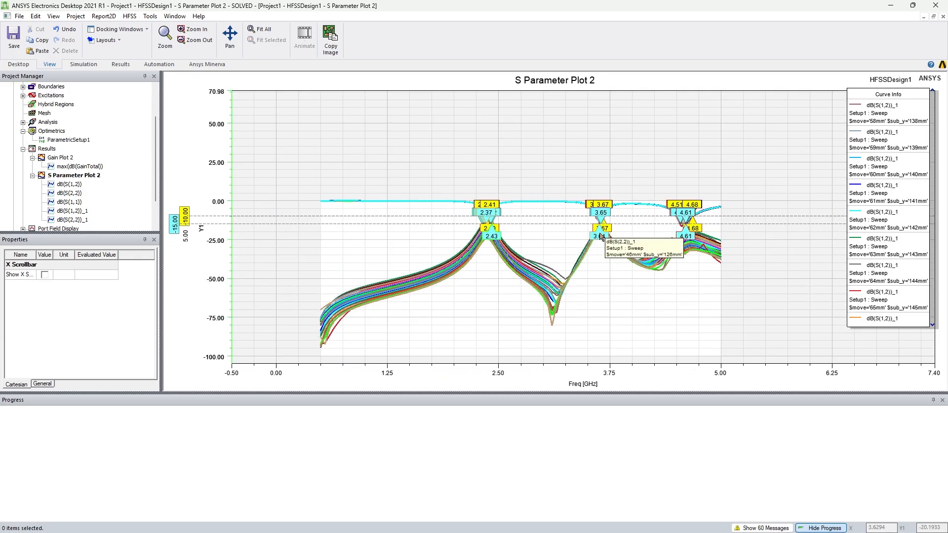
scroll(490, 249, "up", 8)
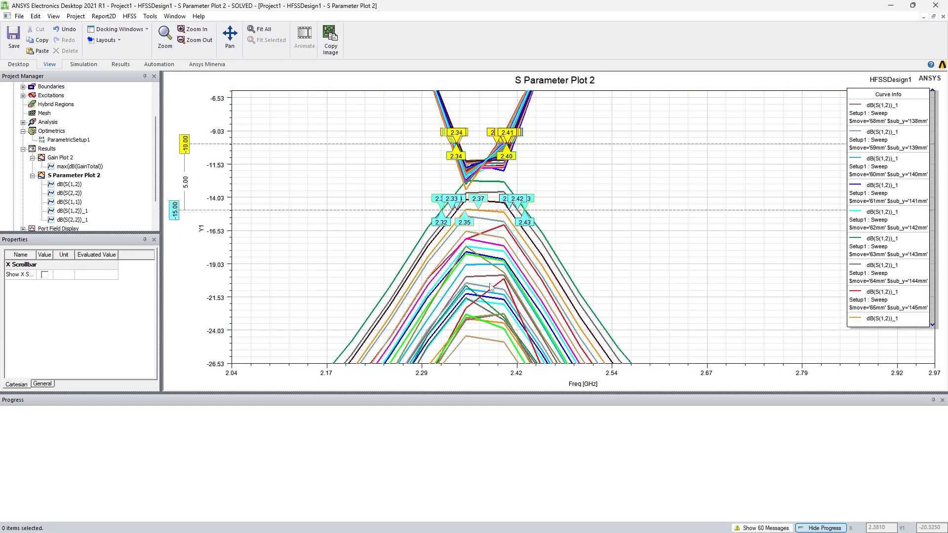
Reopen ParametricSetup1 to check the $sub_y and $move sweep definitions, accept them and show the simulation commands
double_click(59, 140)
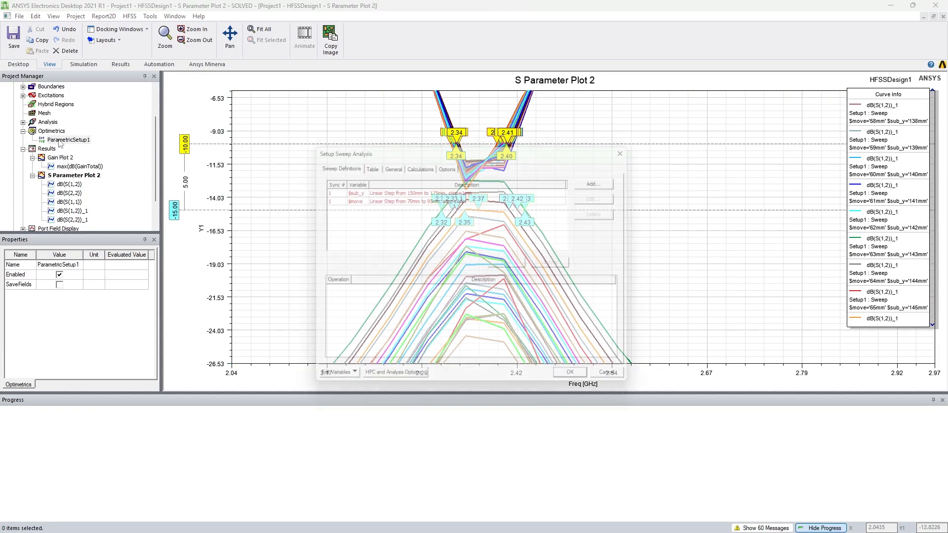
left_click(581, 378)
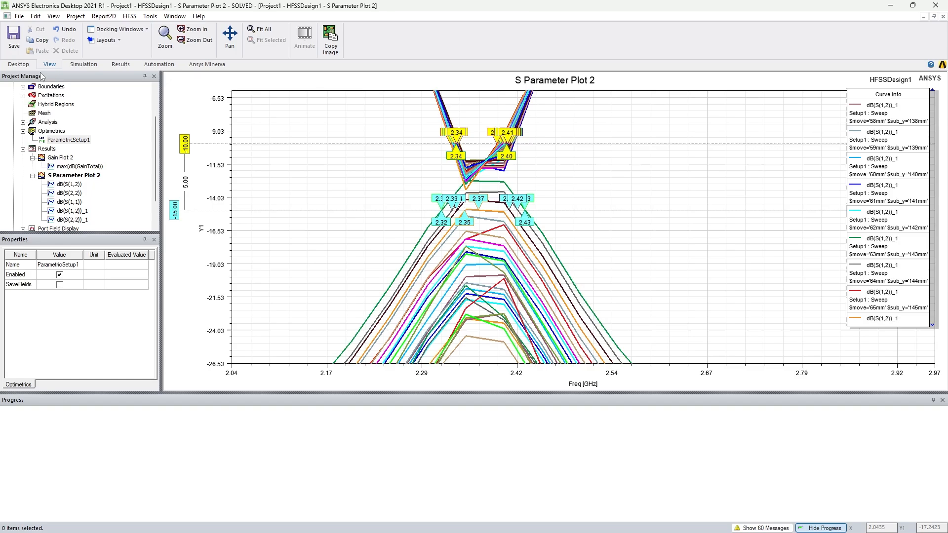
left_click(114, 65)
left_click(81, 65)
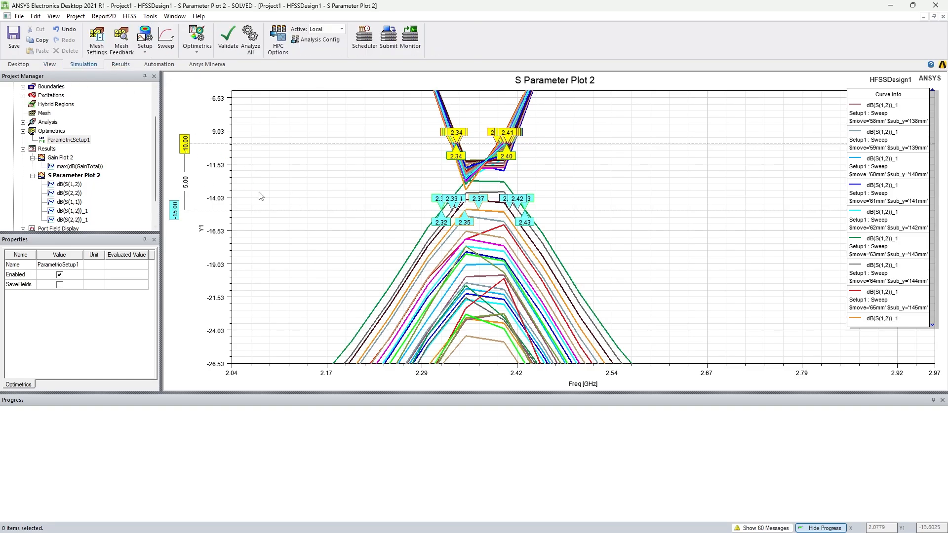
View the full range of S Parameter Plot 2 and return to the 3D model of HFSSDesign1
scroll(333, 198, "down", 2)
scroll(333, 198, "down", 3)
scroll(74, 148, "up", 2)
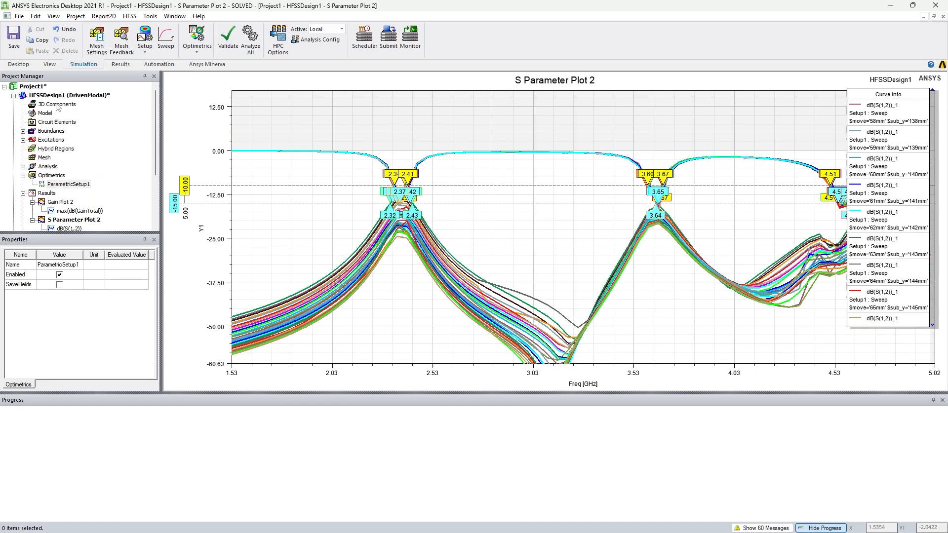
double_click(64, 96)
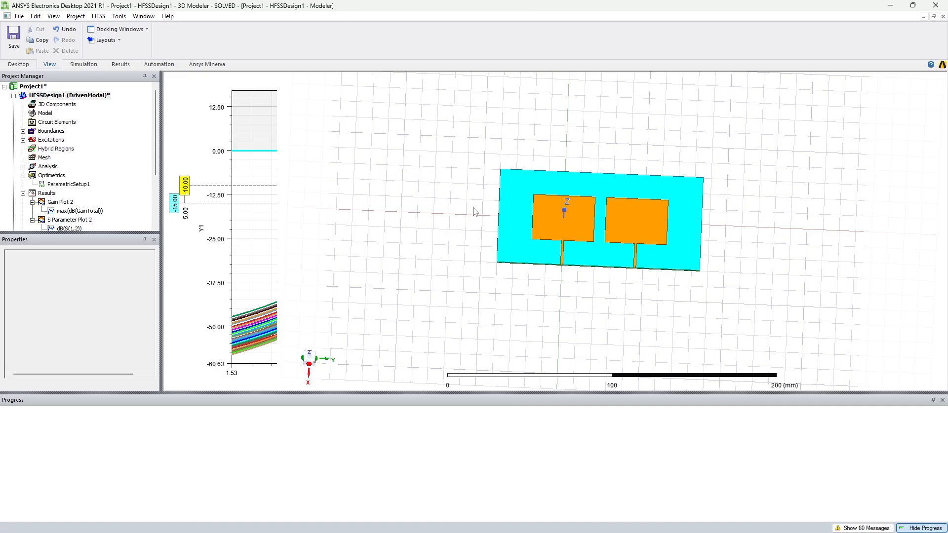